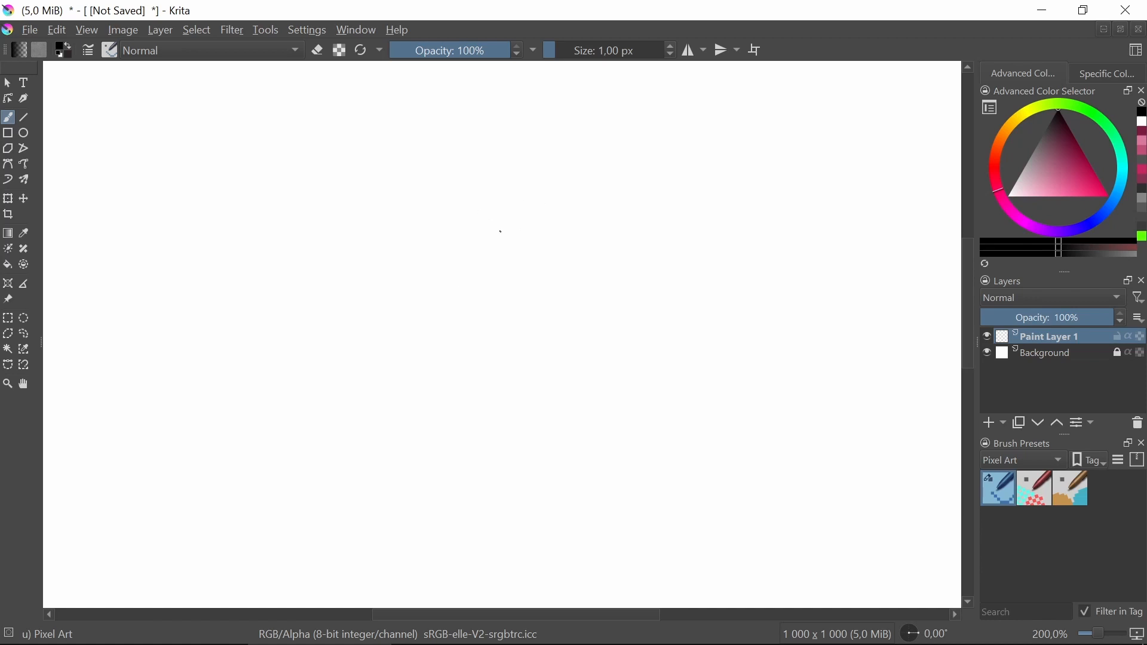
Place a single black pixel in the middle of the blank canvas with the pixel art brush.
scroll(483, 279, "up", 9)
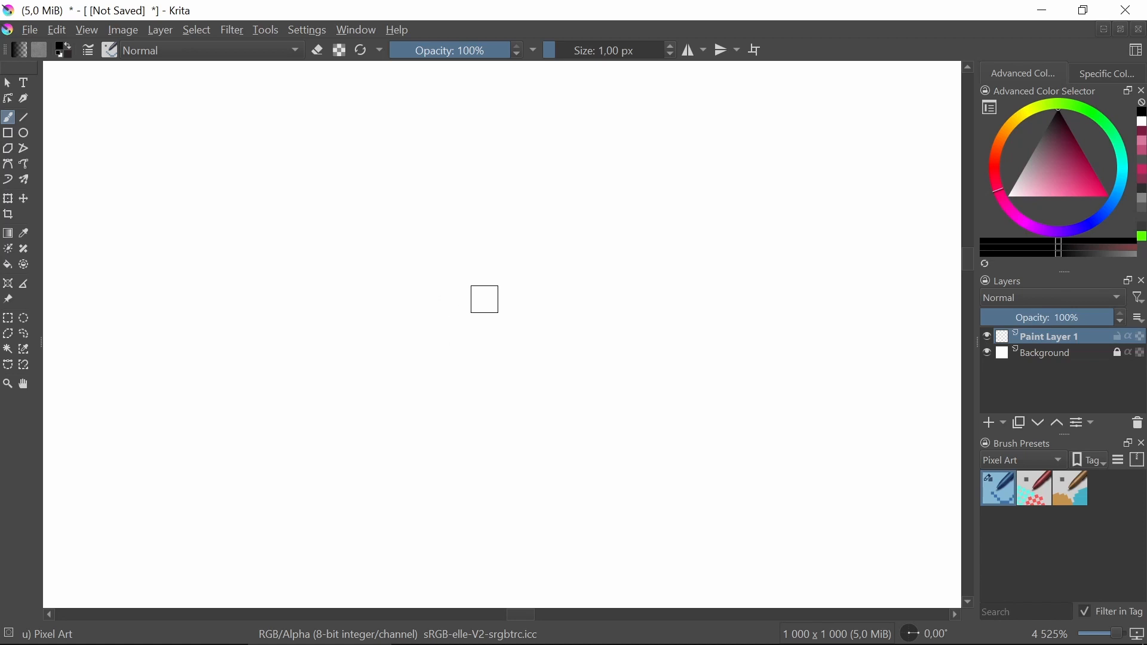
left_click(466, 279)
scroll(440, 240, "up", 1)
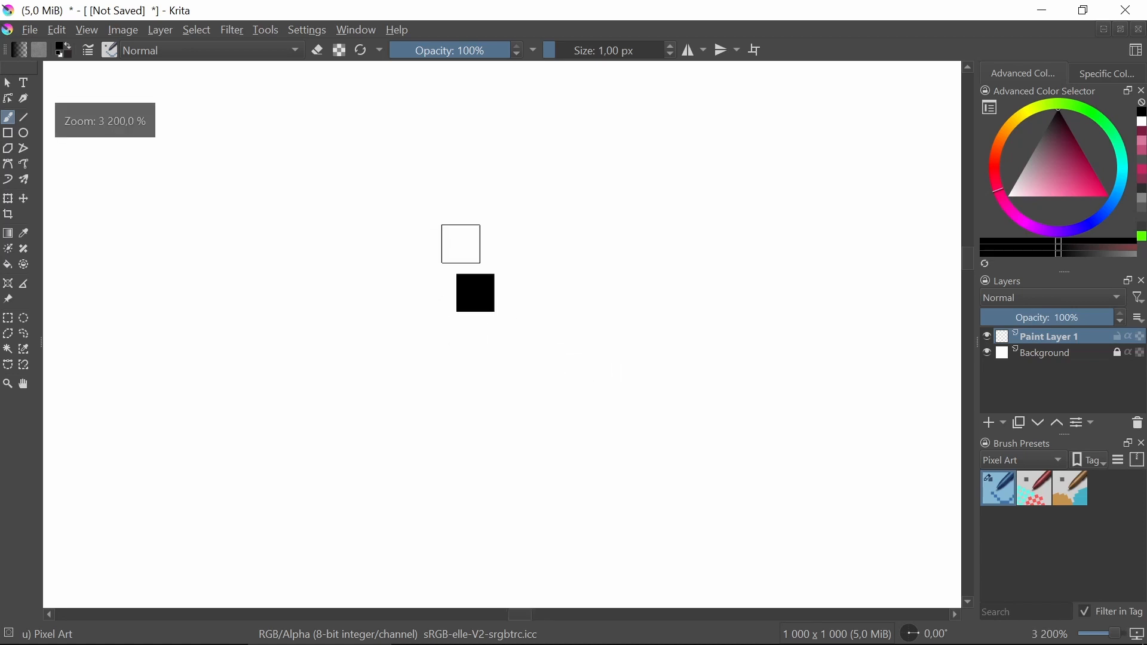
scroll(489, 326, "down", 3)
scroll(488, 339, "down", 4)
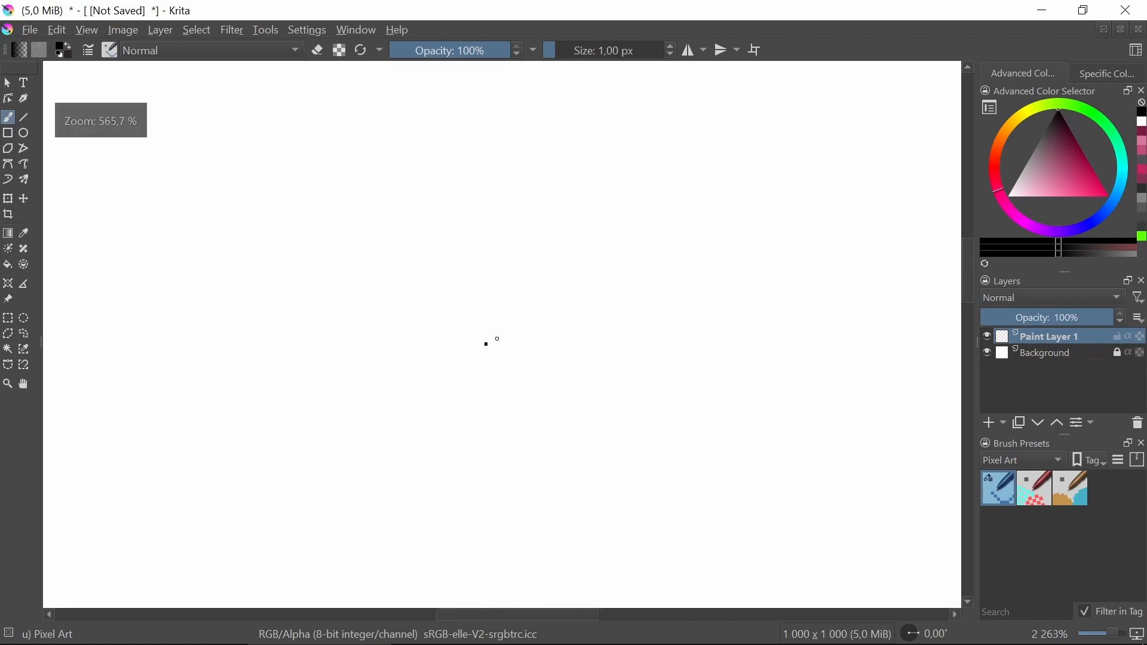
scroll(502, 351, "up", 7)
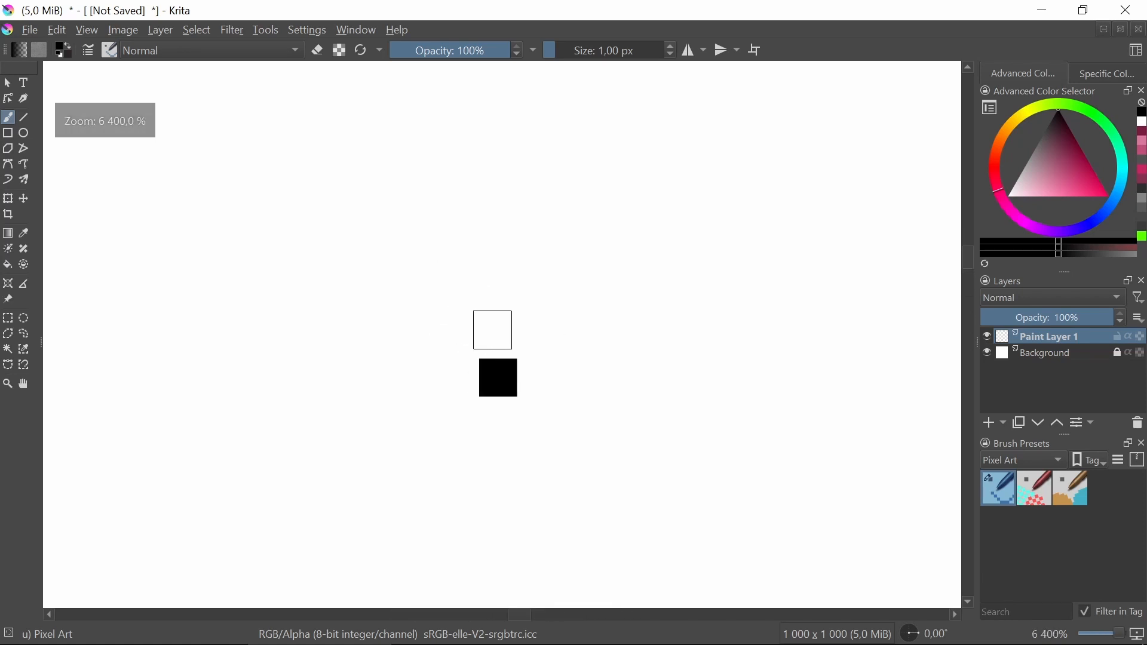
Draw a straight vertical line about 9 pixels tall.
mouse_move(497, 329)
left_mouse_down()
mouse_move(498, 110)
mouse_move(508, 103)
left_mouse_up()
scroll(538, 176, "down", 3)
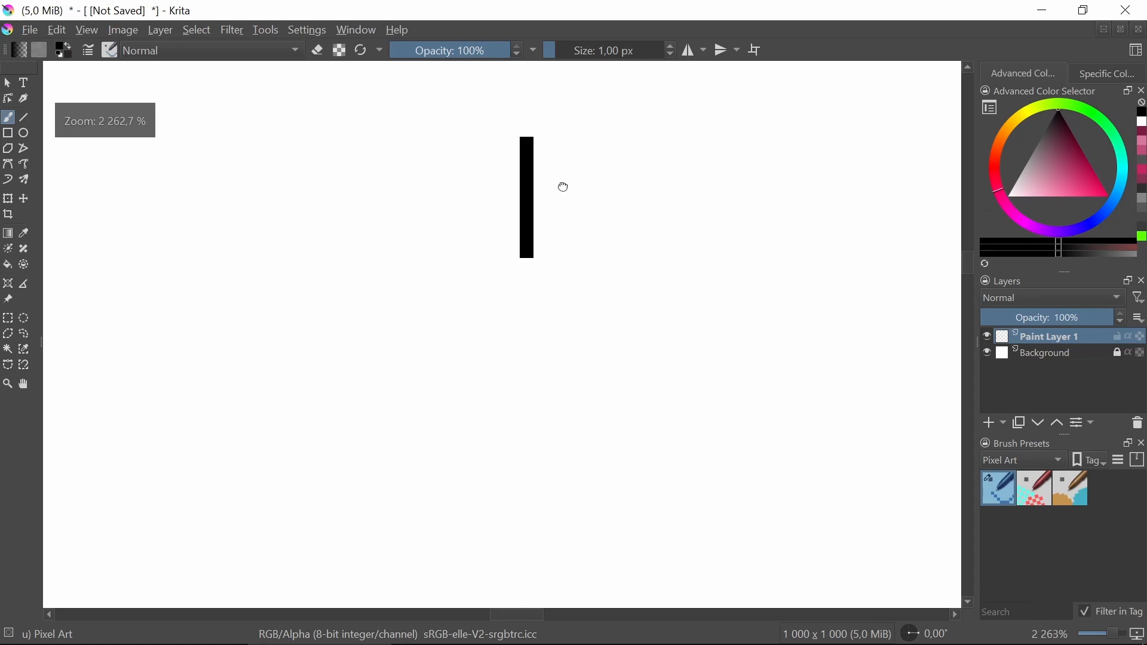
scroll(475, 240, "up", 3)
scroll(323, 282, "down", 3)
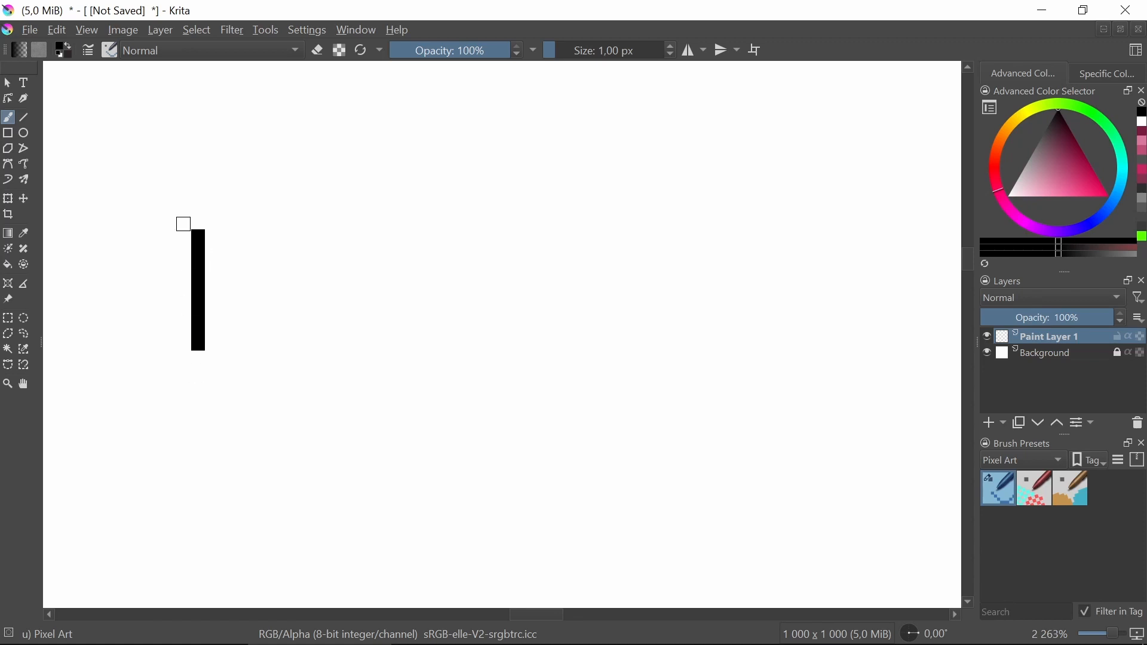
Draw a steep line right of the vertical one, made of two stacked vertical segments offset by one pixel.
left_click_drag(498, 317, 461, 319)
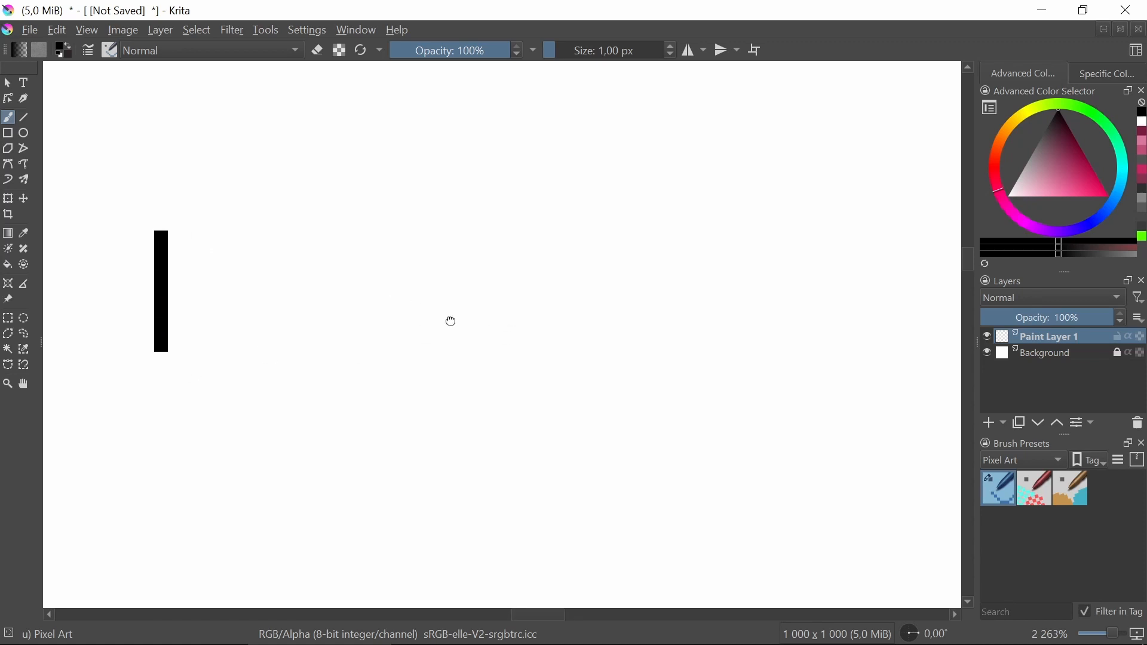
left_click_drag(451, 322, 415, 323)
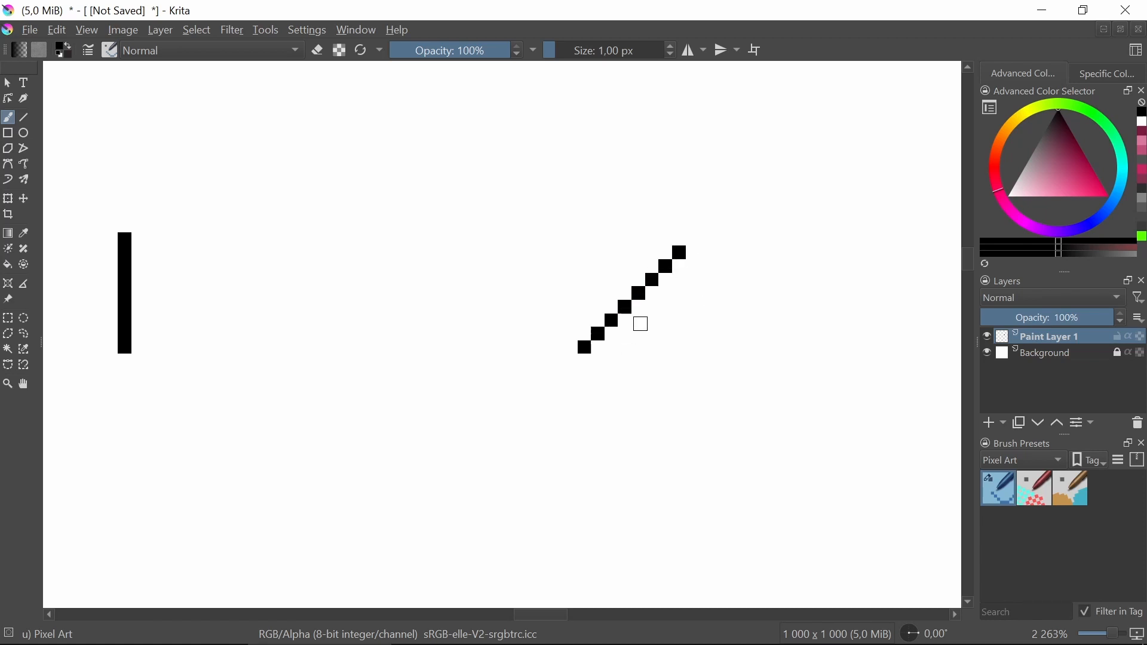
scroll(692, 295, "up", 3)
scroll(633, 316, "down", 5)
left_click_drag(532, 315, 586, 320)
scroll(592, 316, "up", 3)
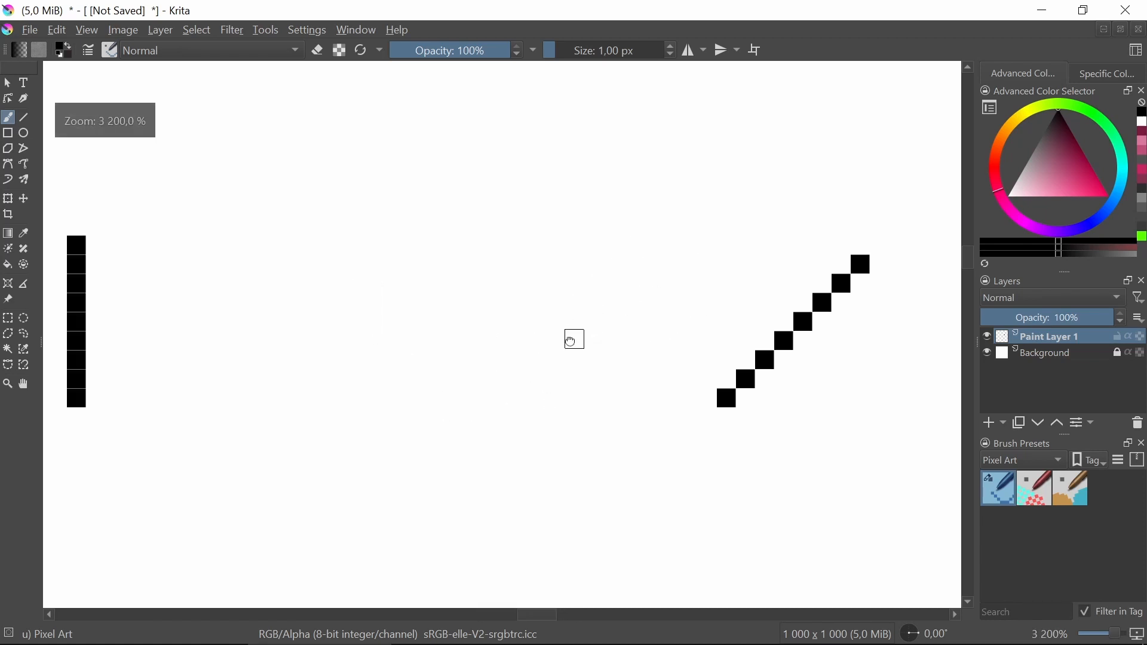
scroll(573, 340, "down", 1)
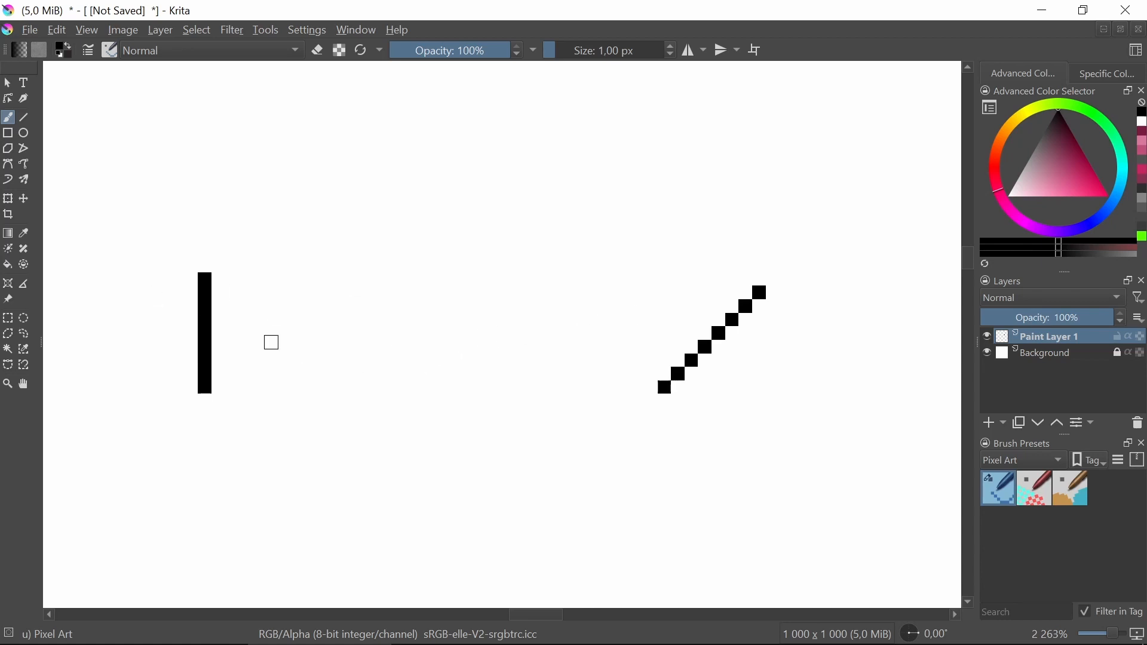
scroll(225, 331, "up", 2)
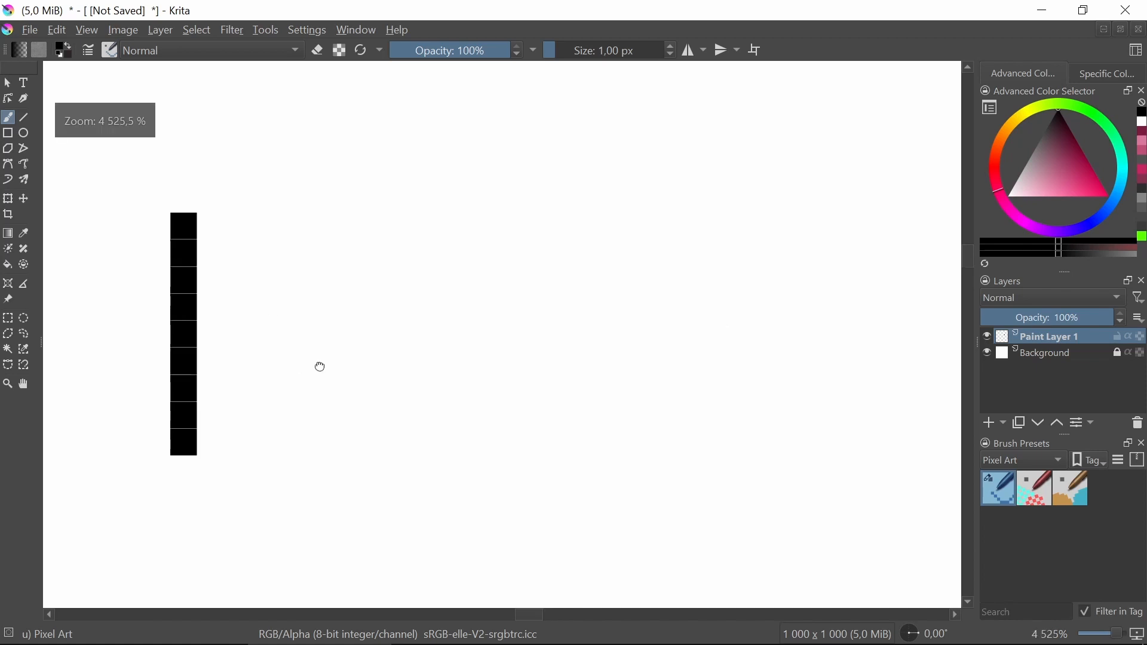
left_click_drag(320, 366, 354, 369)
left_click_drag(351, 319, 376, 297)
scroll(371, 296, "down", 1)
scroll(340, 245, "up", 1)
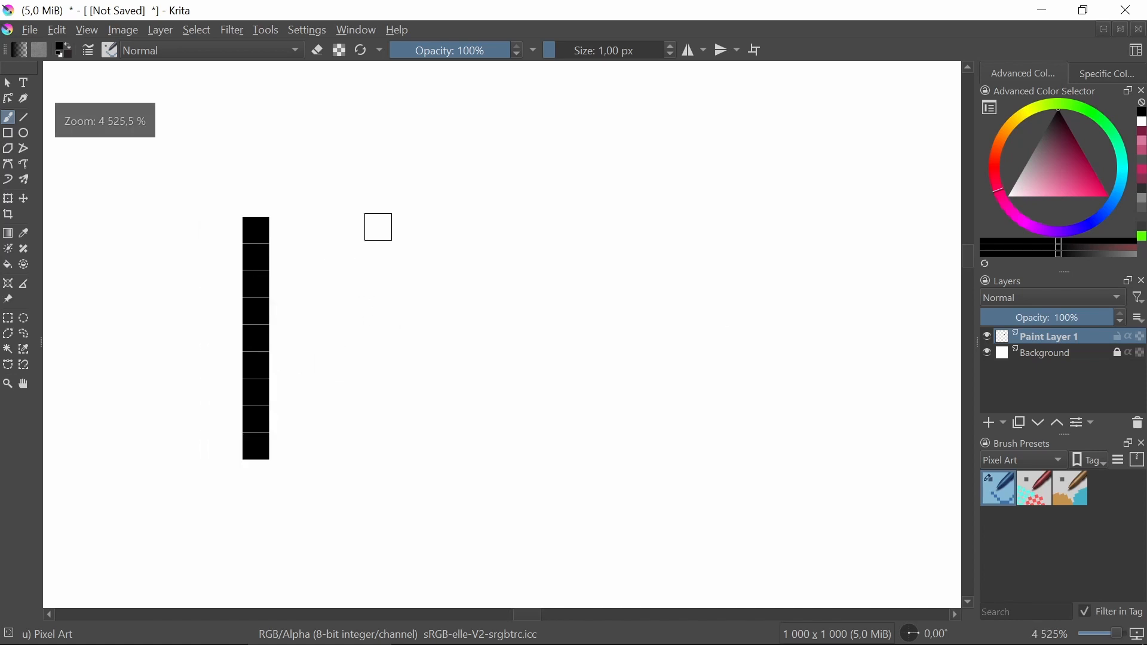
mouse_move(365, 229)
left_mouse_down()
mouse_move(368, 332)
mouse_move(341, 355)
mouse_move(338, 435)
left_mouse_up()
scroll(176, 376, "down", 1)
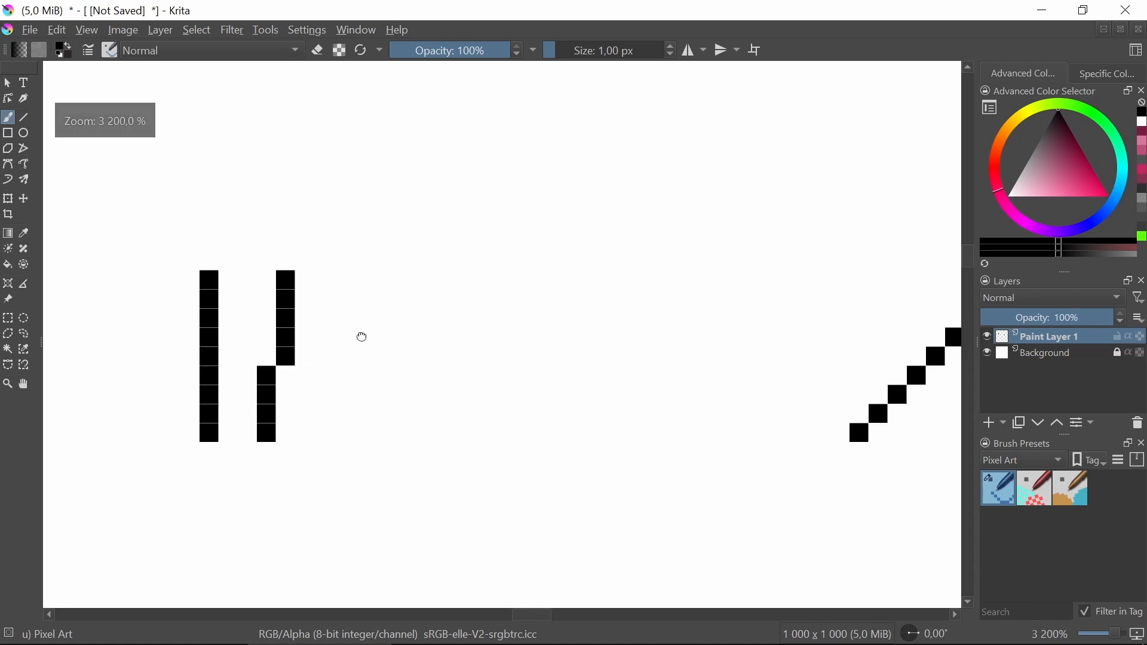
Draw a third steep line made of three-pixel vertical segments stepping down to the left.
scroll(355, 285, "up", 1)
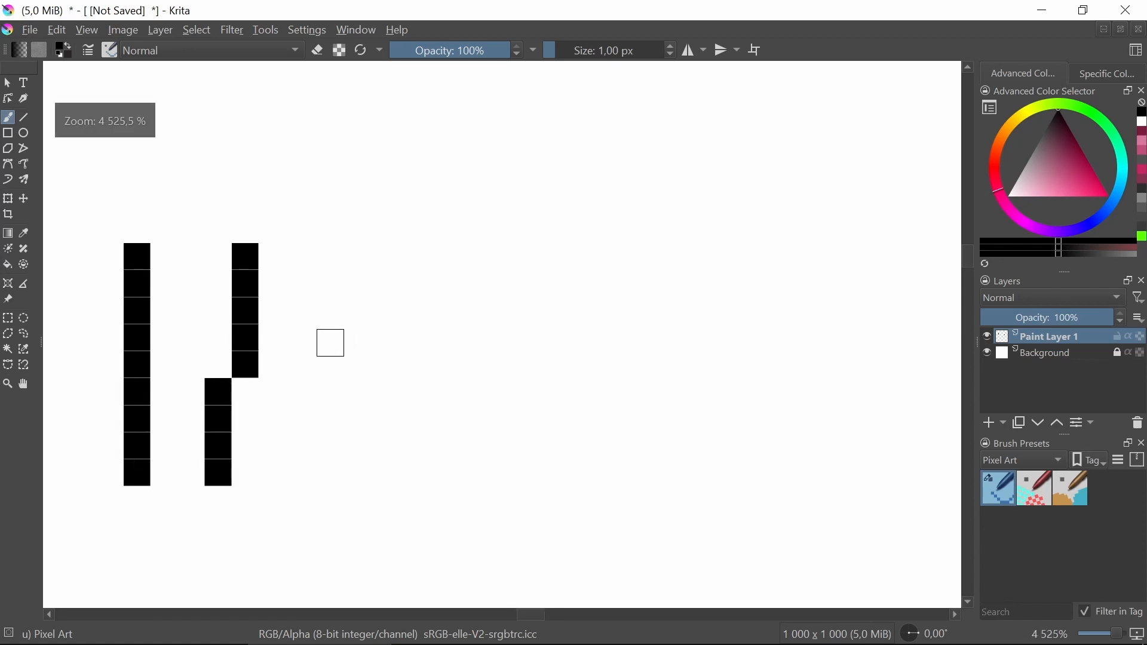
mouse_move(374, 251)
left_mouse_down()
mouse_move(358, 392)
mouse_move(337, 442)
mouse_move(329, 424)
mouse_move(328, 471)
left_mouse_up()
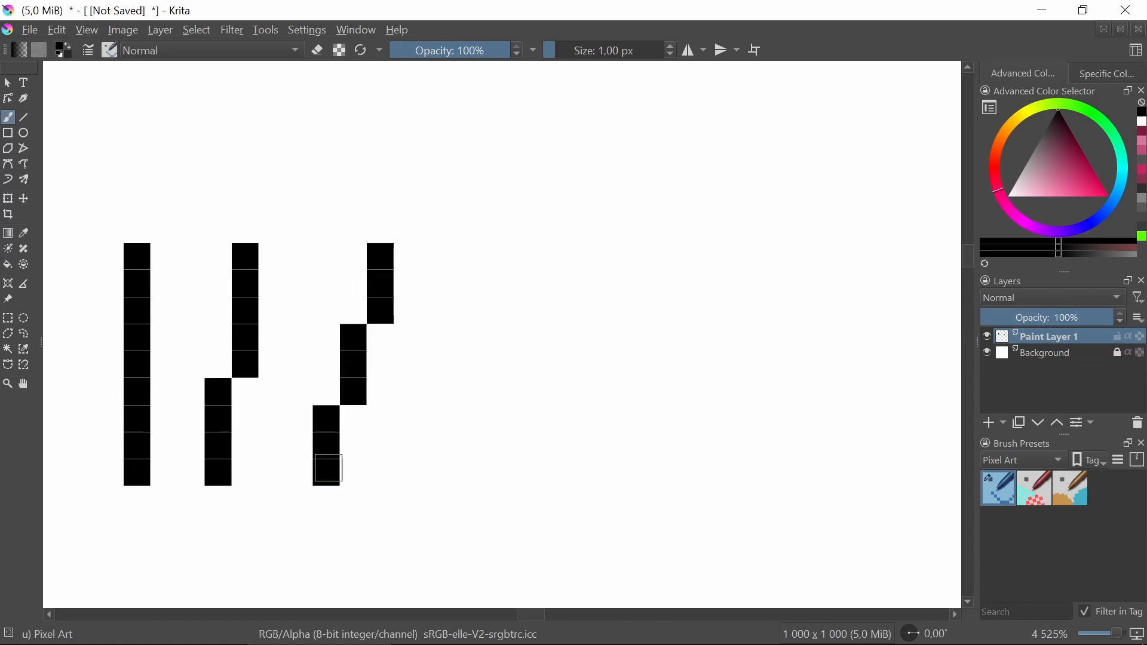
scroll(451, 371, "down", 2)
scroll(418, 336, "up", 3)
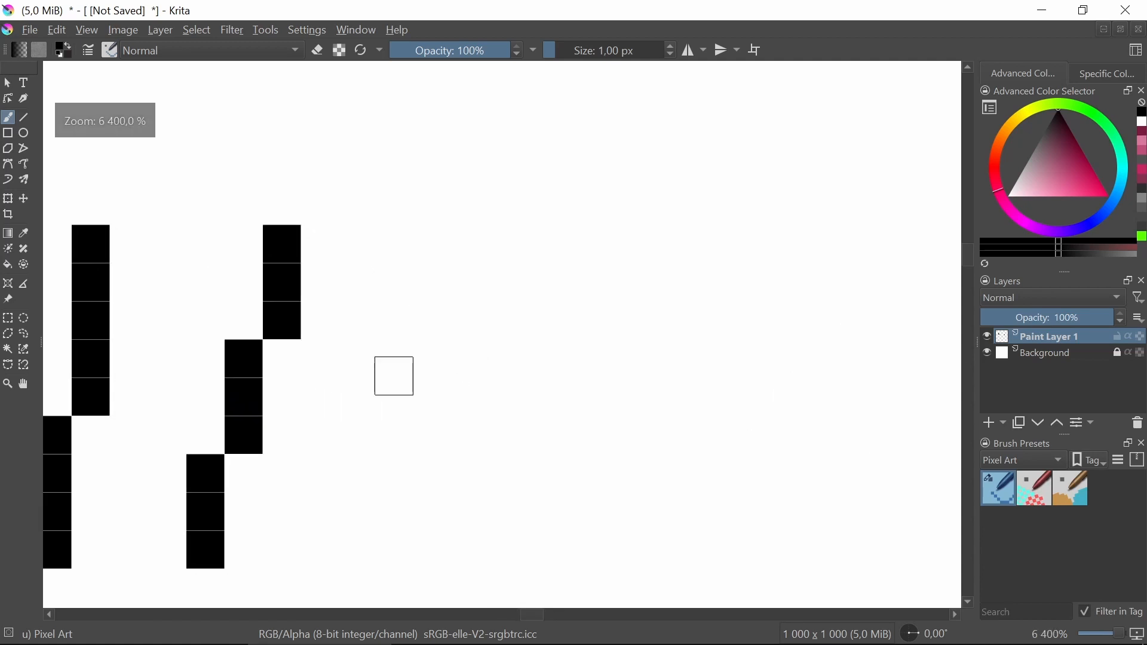
Build a fourth line from two-pixel vertical segments stepping down-left, finishing with a single pixel at the bottom.
left_click_drag(497, 202, 502, 233)
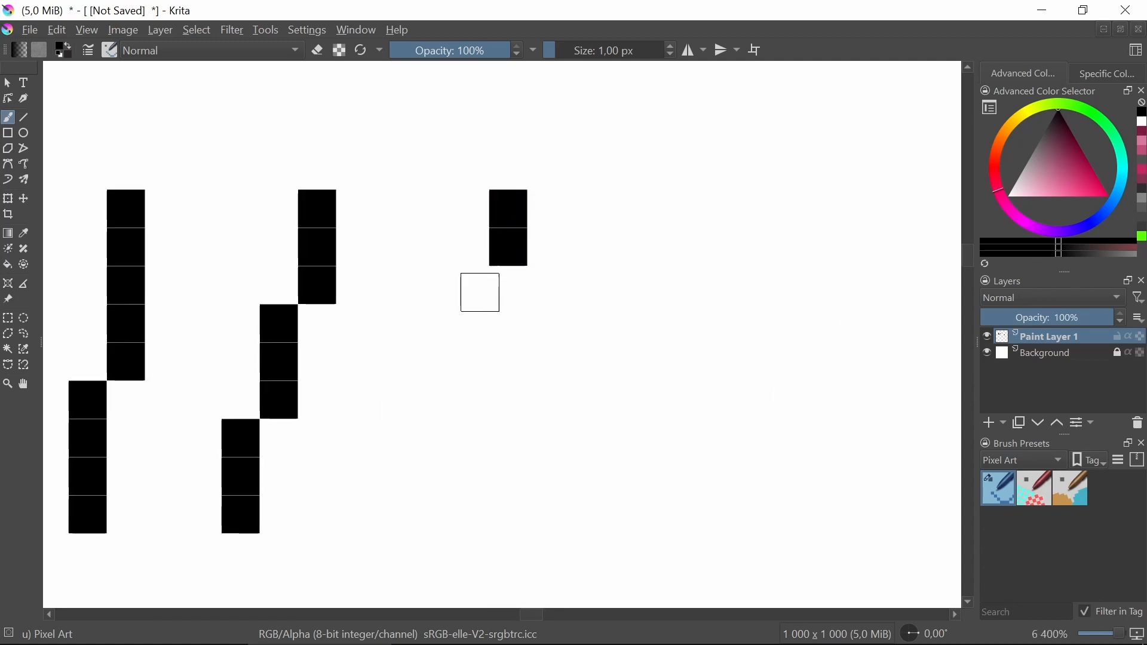
left_click_drag(474, 286, 471, 317)
left_click_drag(442, 366, 439, 394)
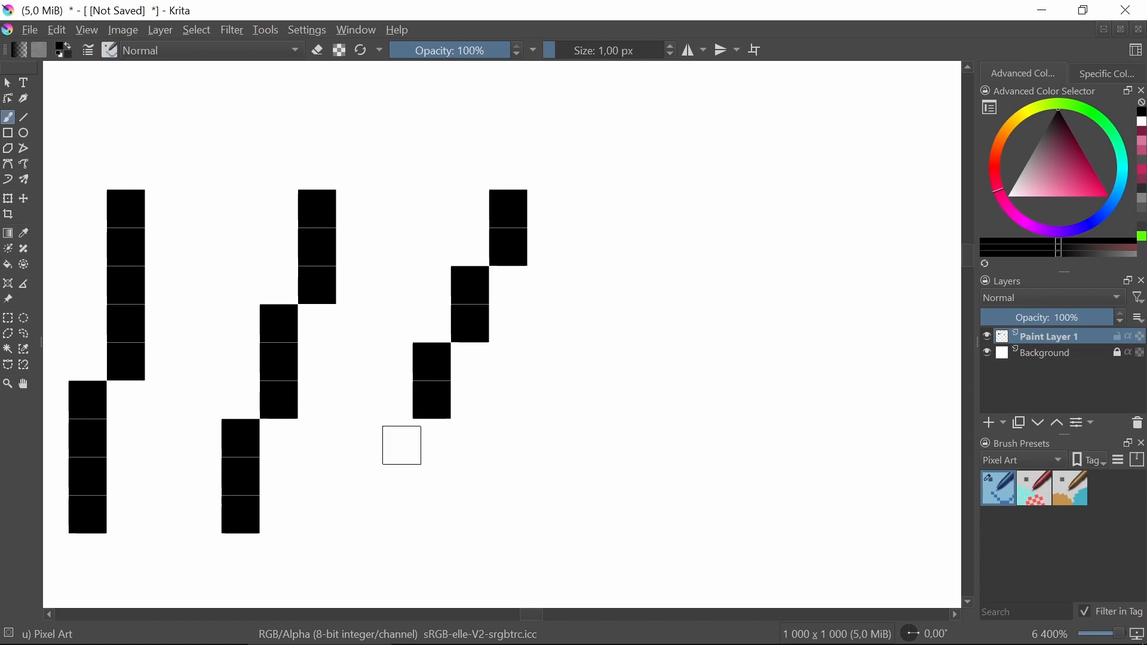
left_click_drag(398, 438, 394, 471)
left_click(366, 521)
scroll(462, 374, "down", 3)
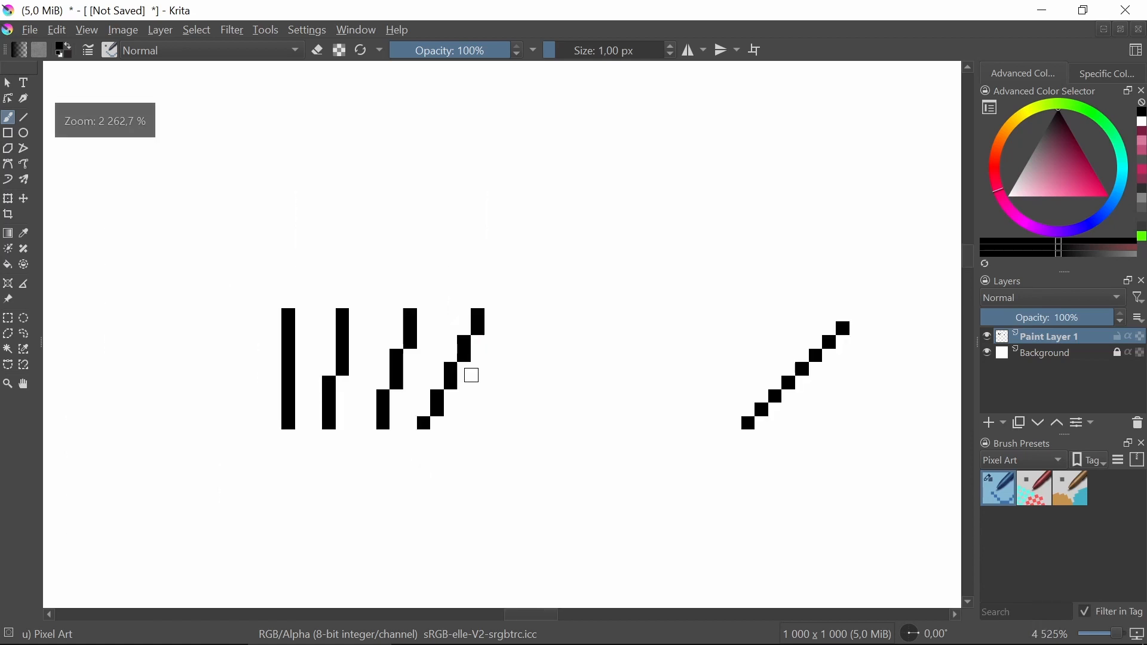
Draw a fifth line alternating single pixels and two-pixel segments, starting from a bottom pixel.
left_click_drag(508, 381, 461, 407)
scroll(360, 389, "down", 1)
scroll(413, 381, "up", 4)
scroll(512, 410, "down", 3)
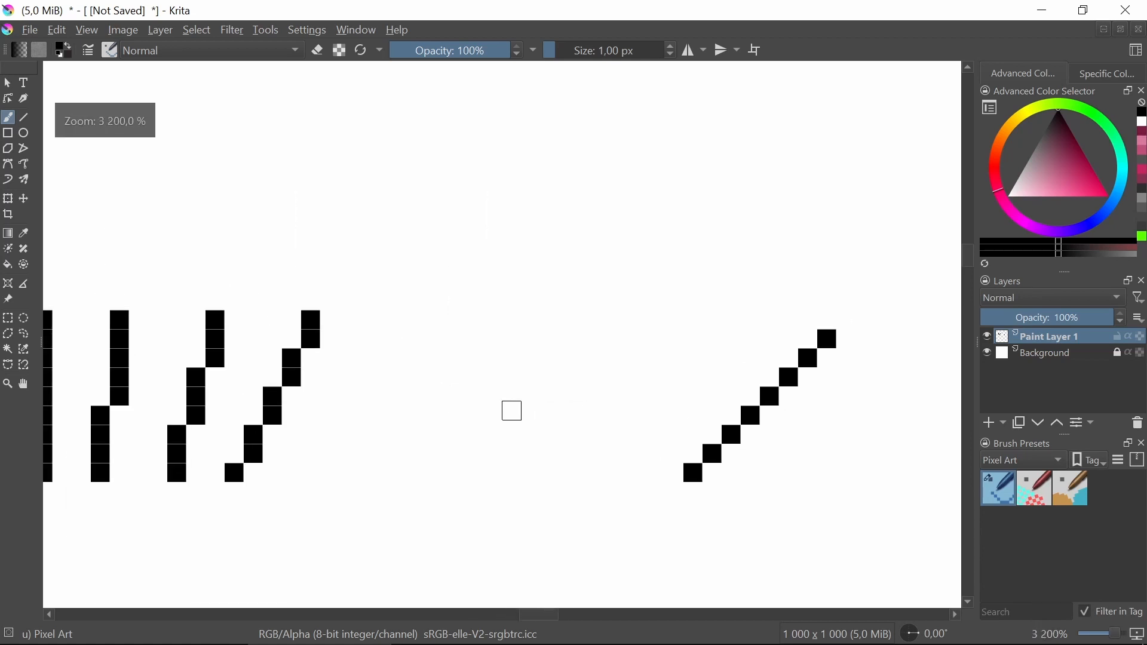
scroll(476, 387, "up", 2)
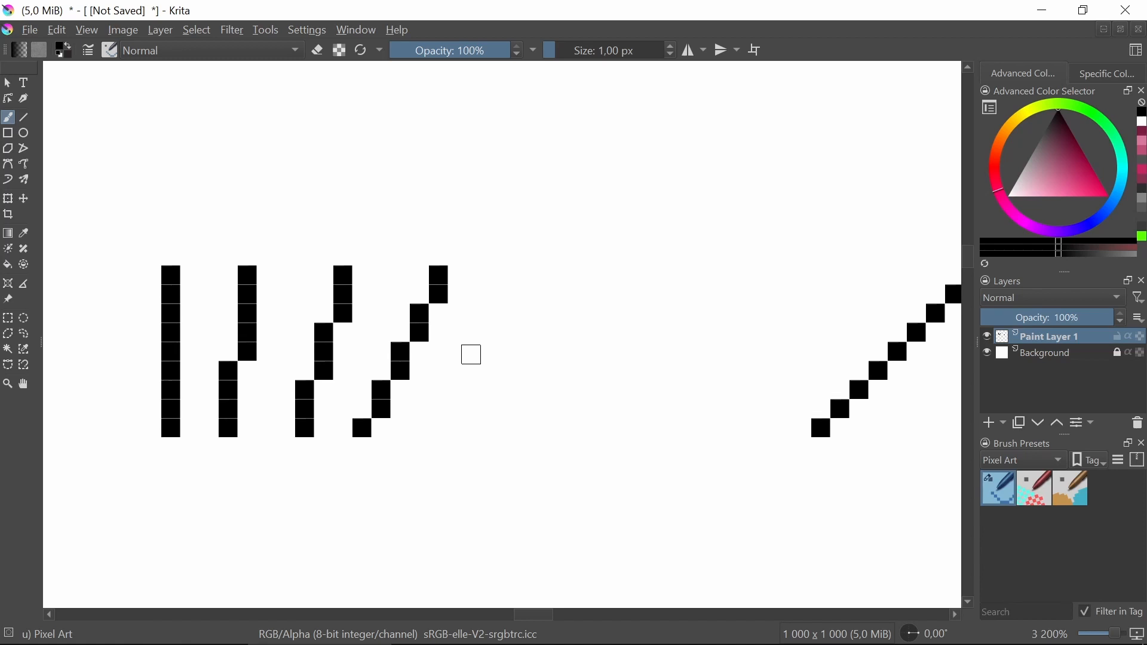
scroll(502, 350, "up", 2)
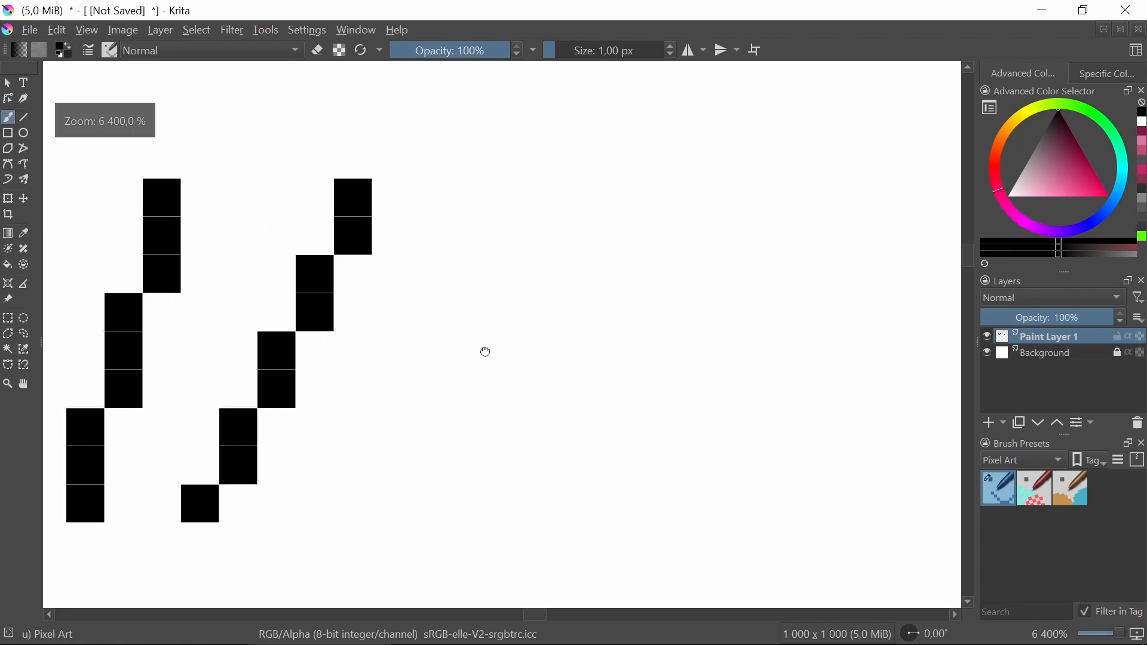
scroll(486, 352, "down", 1)
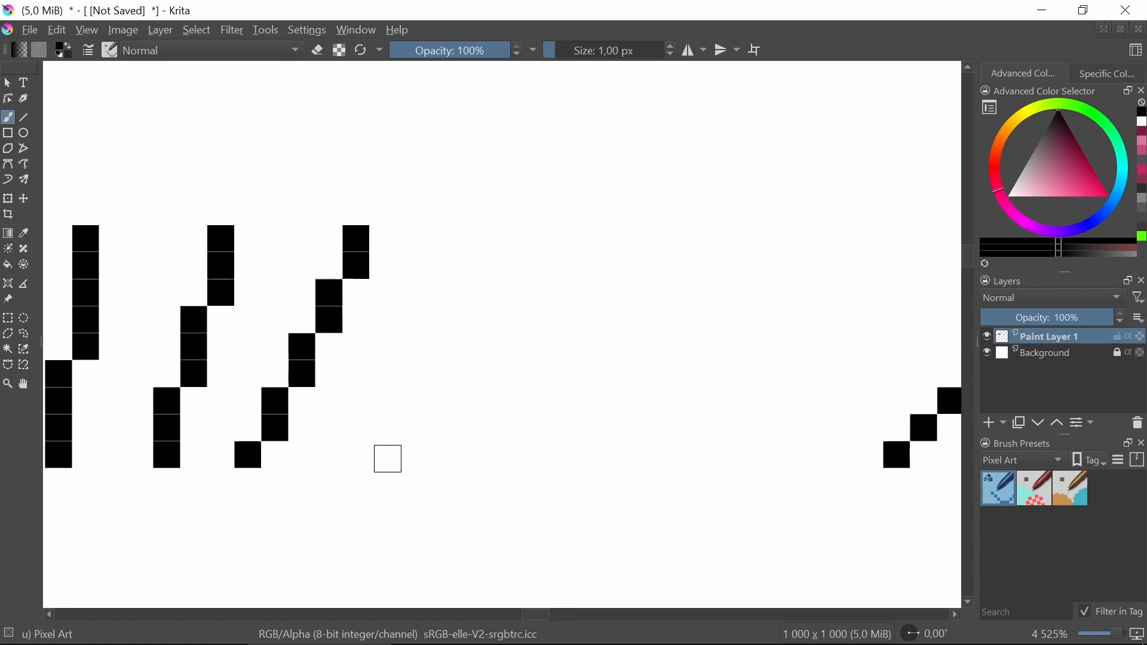
left_click(388, 459)
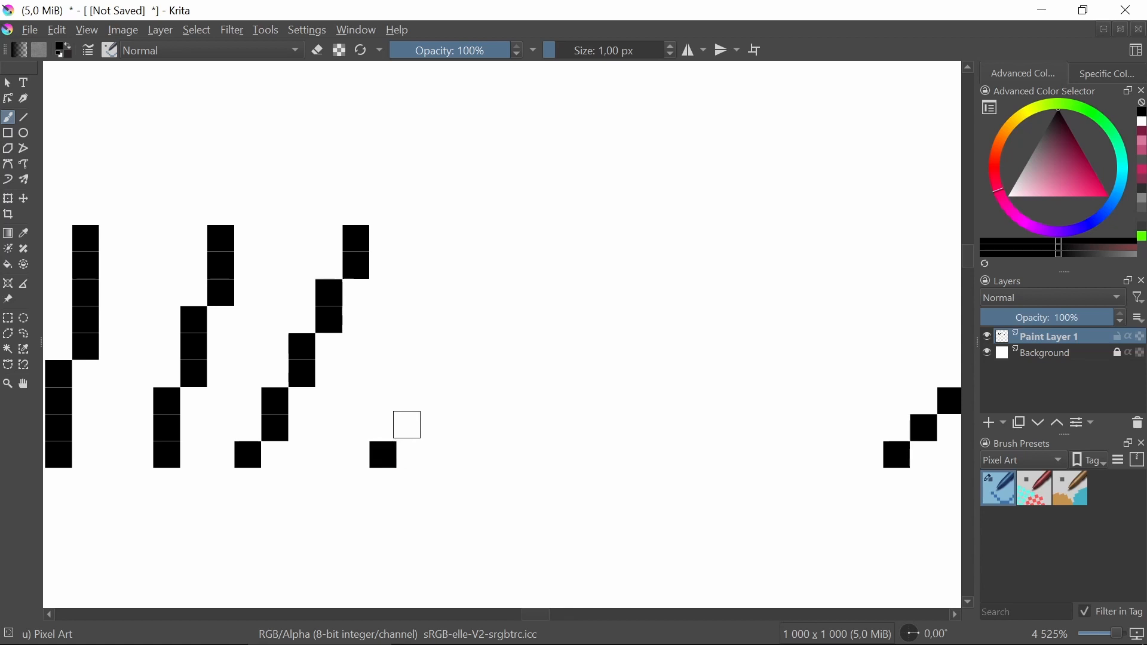
left_click_drag(409, 402, 409, 428)
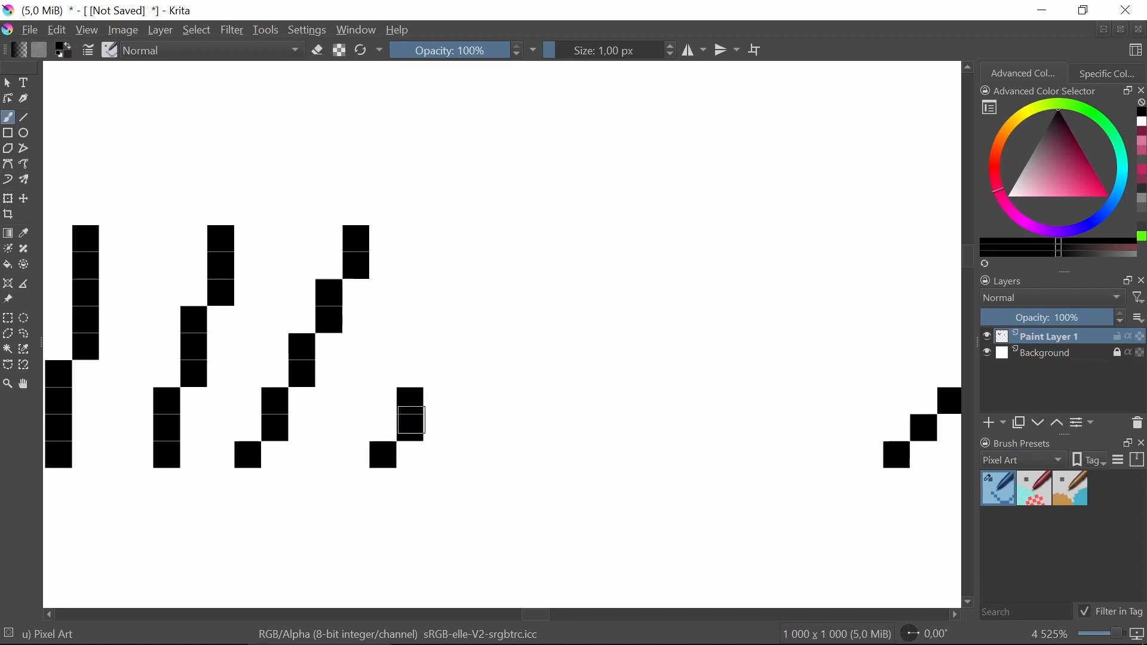
mouse_move(434, 369)
left_mouse_down()
mouse_move(451, 320)
mouse_move(462, 327)
mouse_move(507, 245)
mouse_move(511, 266)
left_mouse_up()
scroll(505, 297, "down", 4)
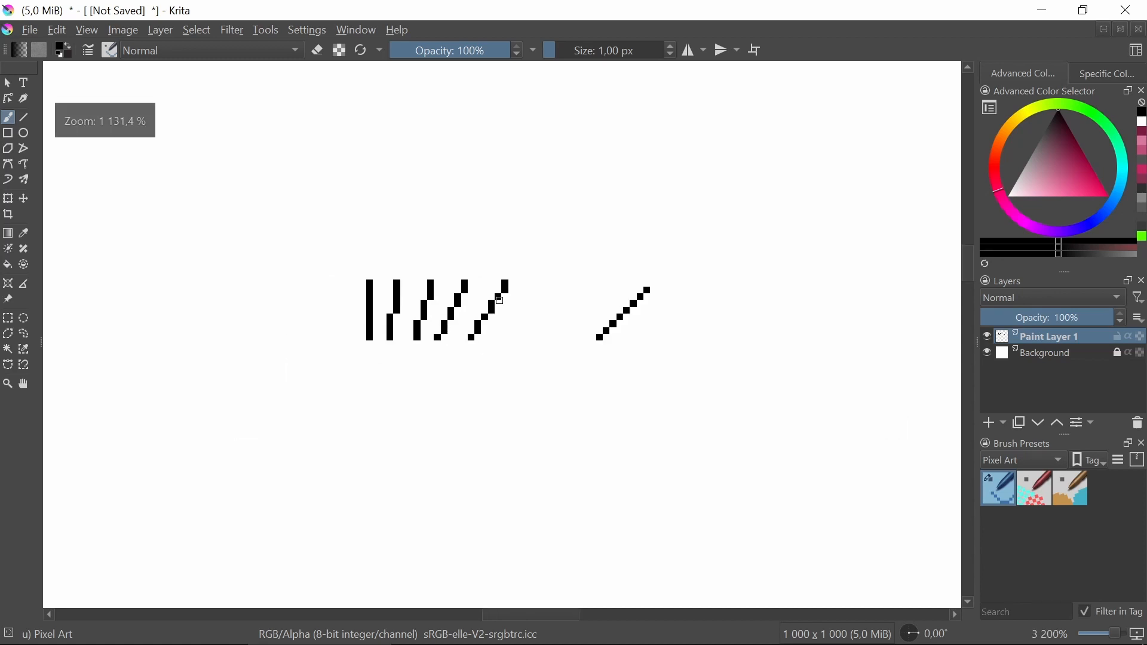
Place pixels one at a time to form a sixth line following a one, one, two step pattern upward.
scroll(527, 302, "up", 5)
left_click_drag(484, 332, 515, 330)
scroll(511, 337, "down", 1)
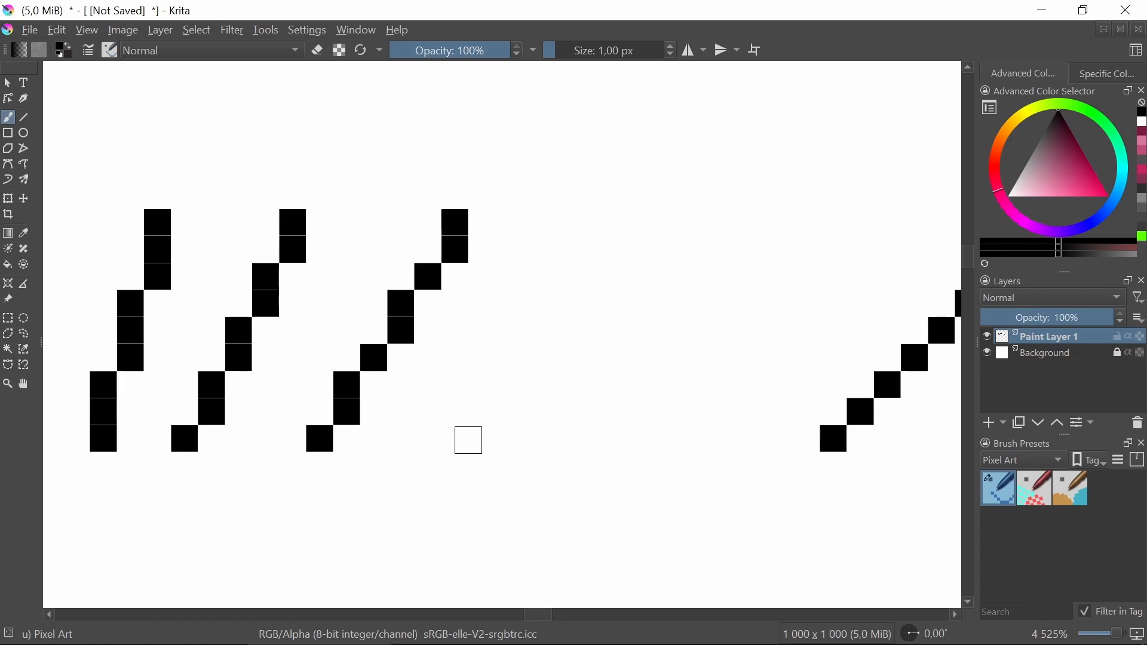
left_click(472, 440)
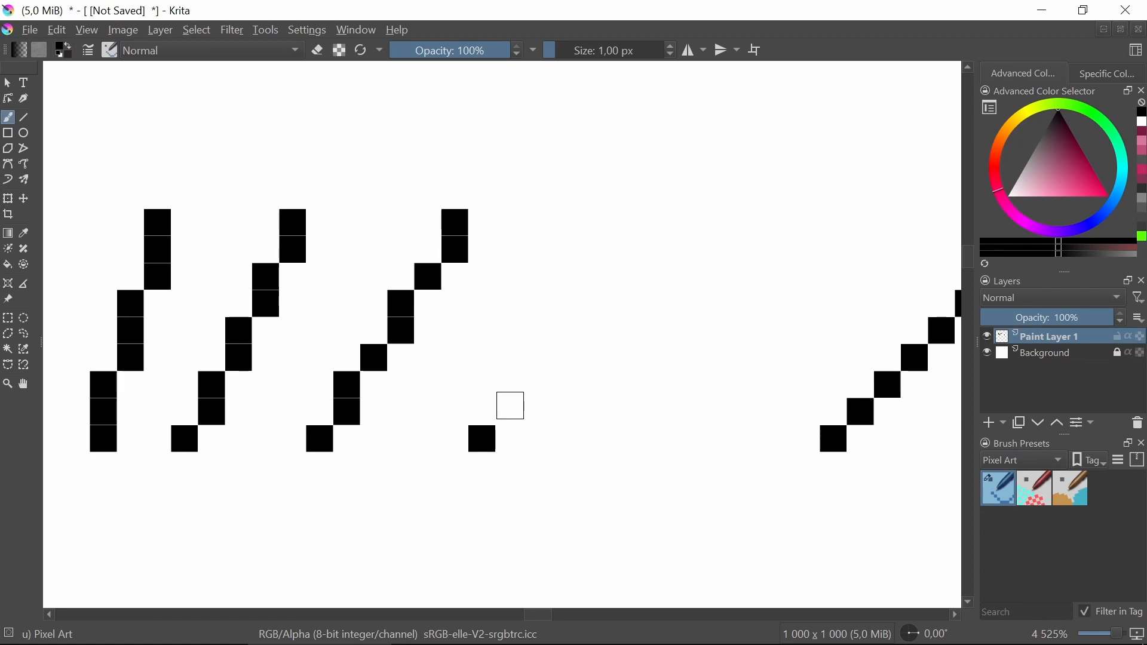
left_click(509, 411)
left_click(536, 357)
left_click(536, 384)
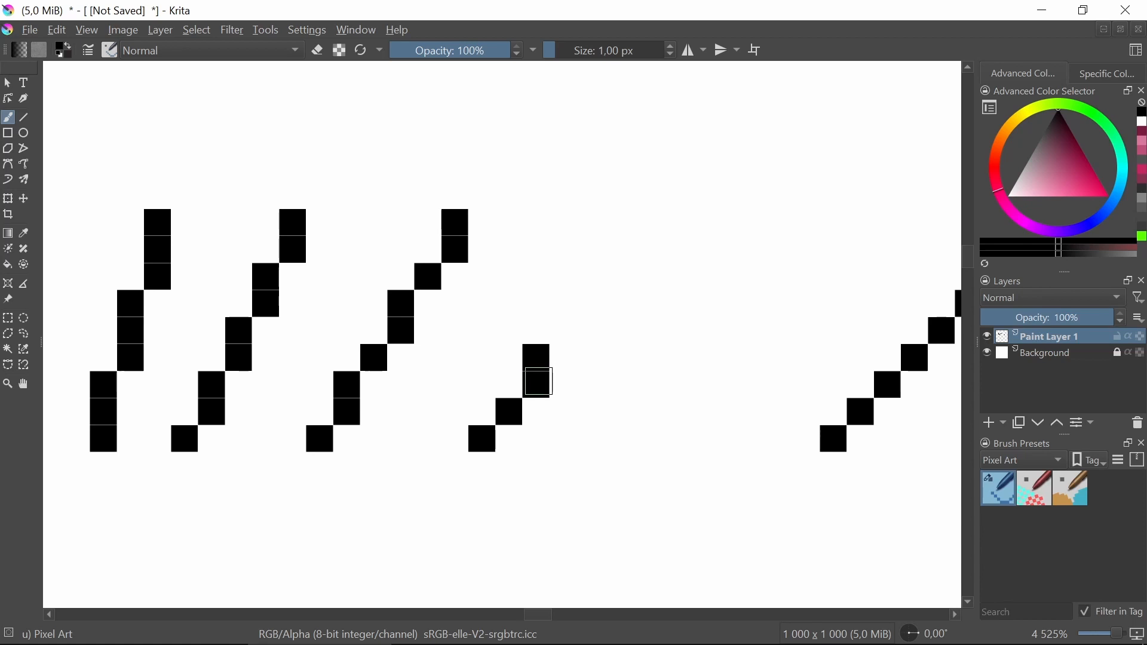
left_click(563, 330)
left_click(590, 303)
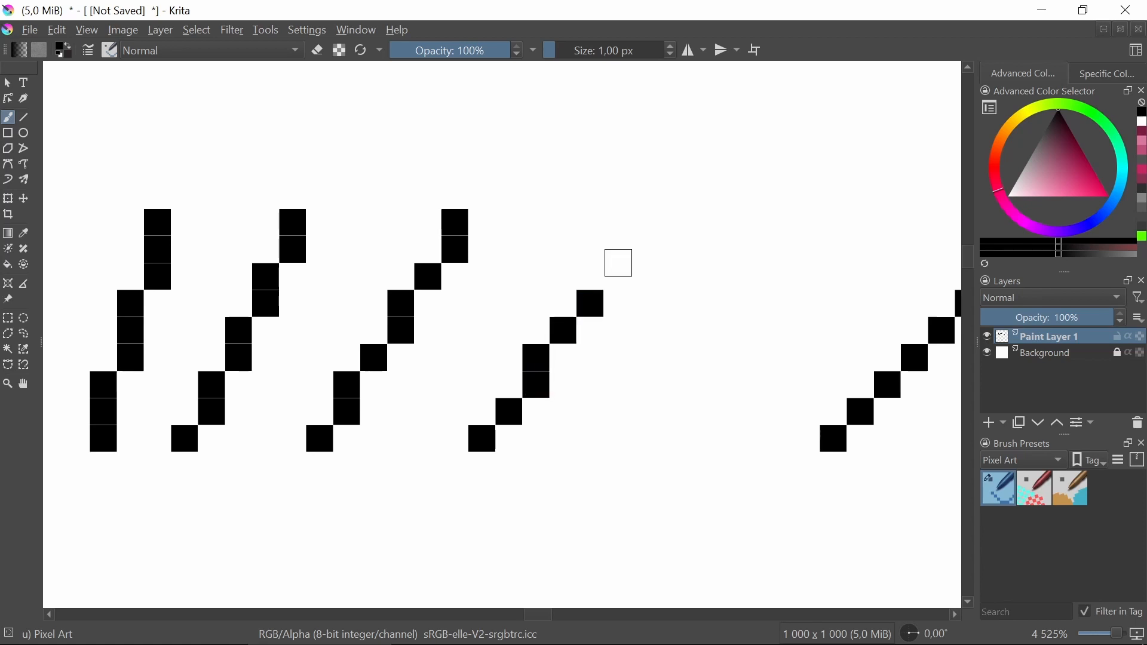
left_click(616, 276)
left_click(617, 250)
left_click(644, 222)
Examine the row of finished lines and the diagonal line at different zoom levels.
scroll(612, 340, "down", 3)
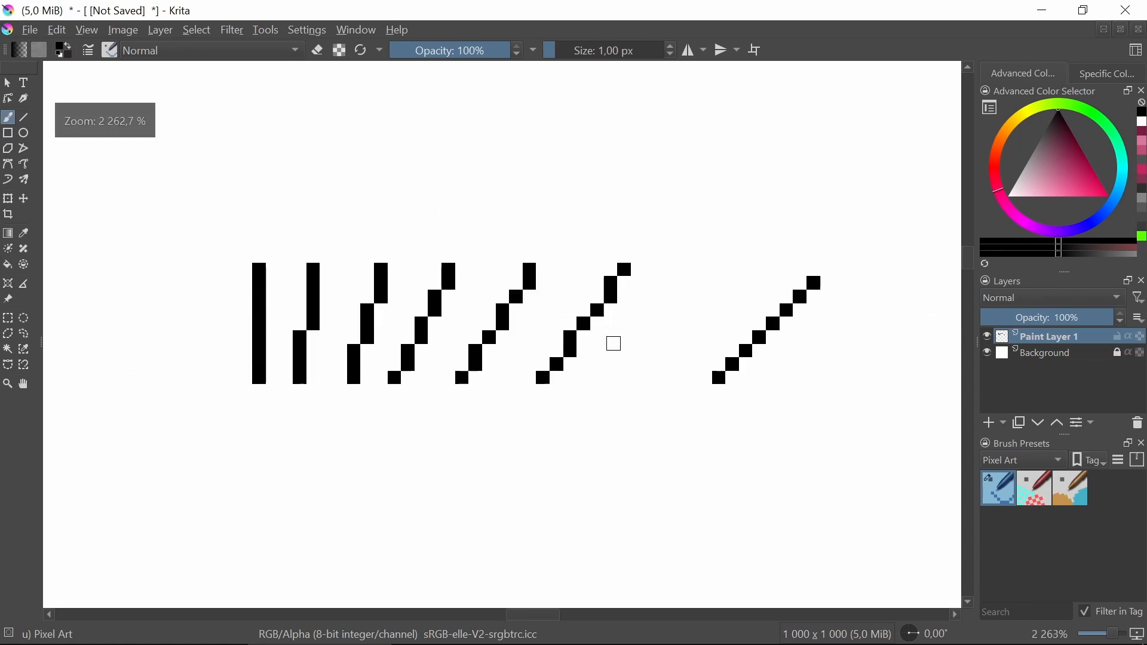
left_click_drag(671, 345, 560, 338)
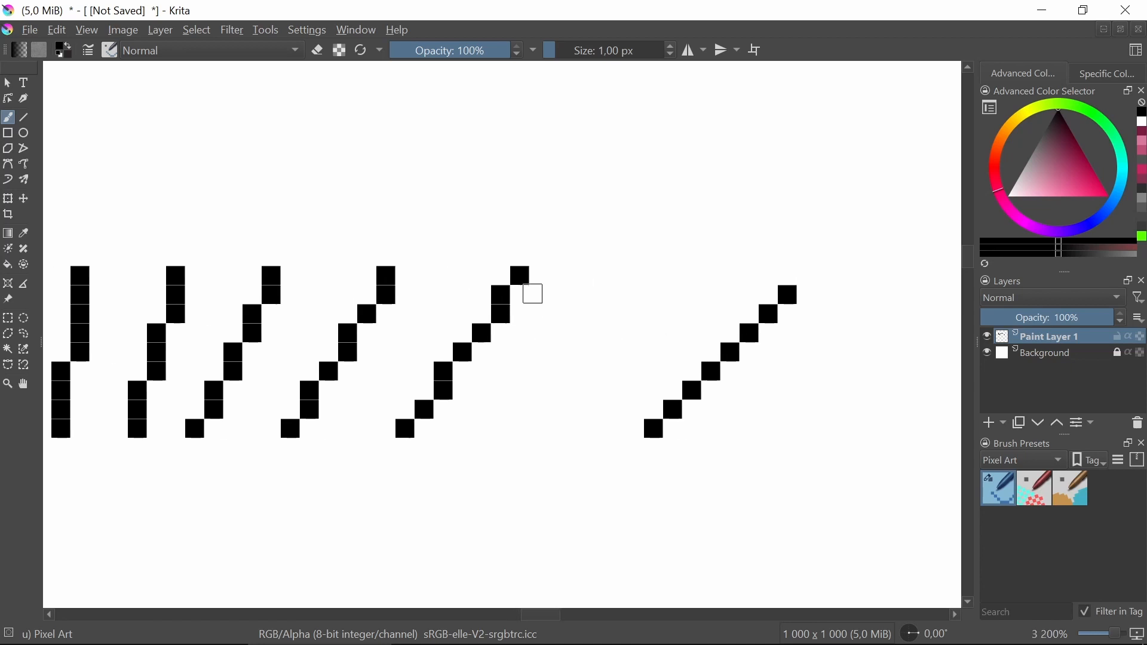
left_click_drag(652, 396, 531, 375)
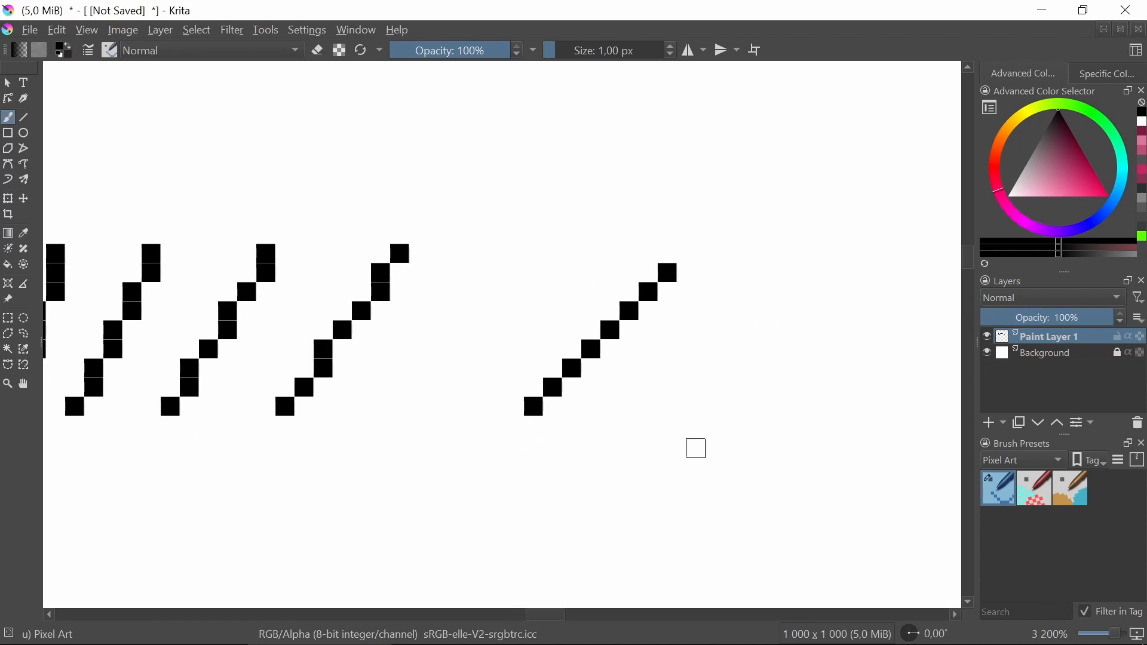
left_click_drag(417, 464, 517, 434)
left_click_drag(442, 475, 595, 389)
scroll(479, 391, "down", 1)
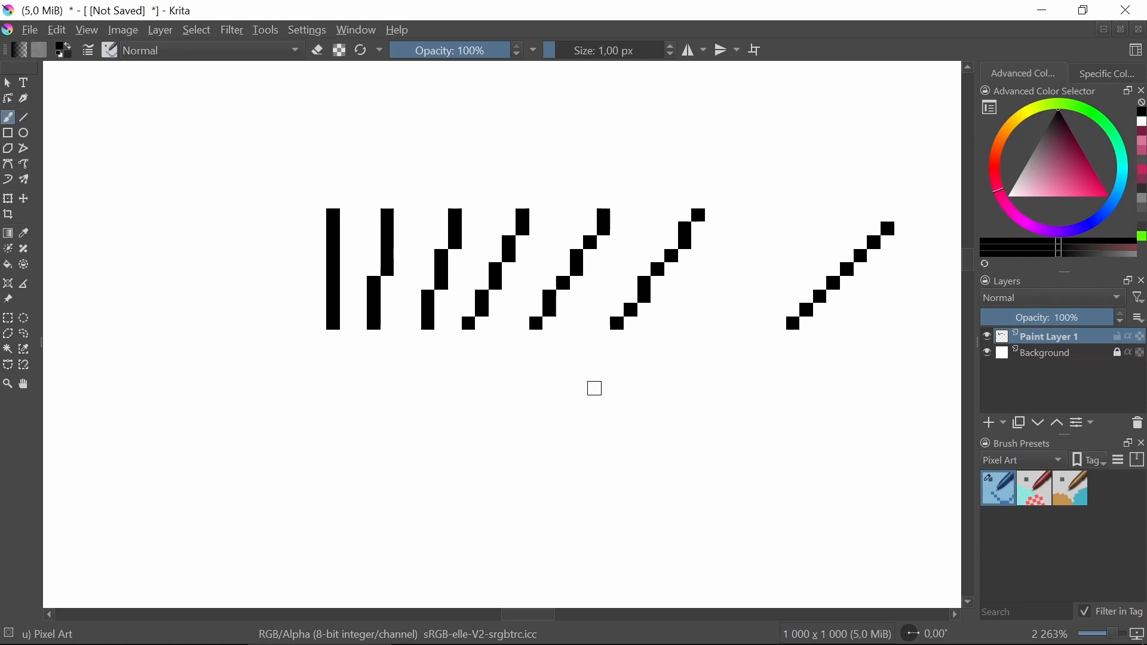
left_click_drag(779, 315, 461, 328)
scroll(648, 285, "down", 1)
scroll(646, 288, "up", 4)
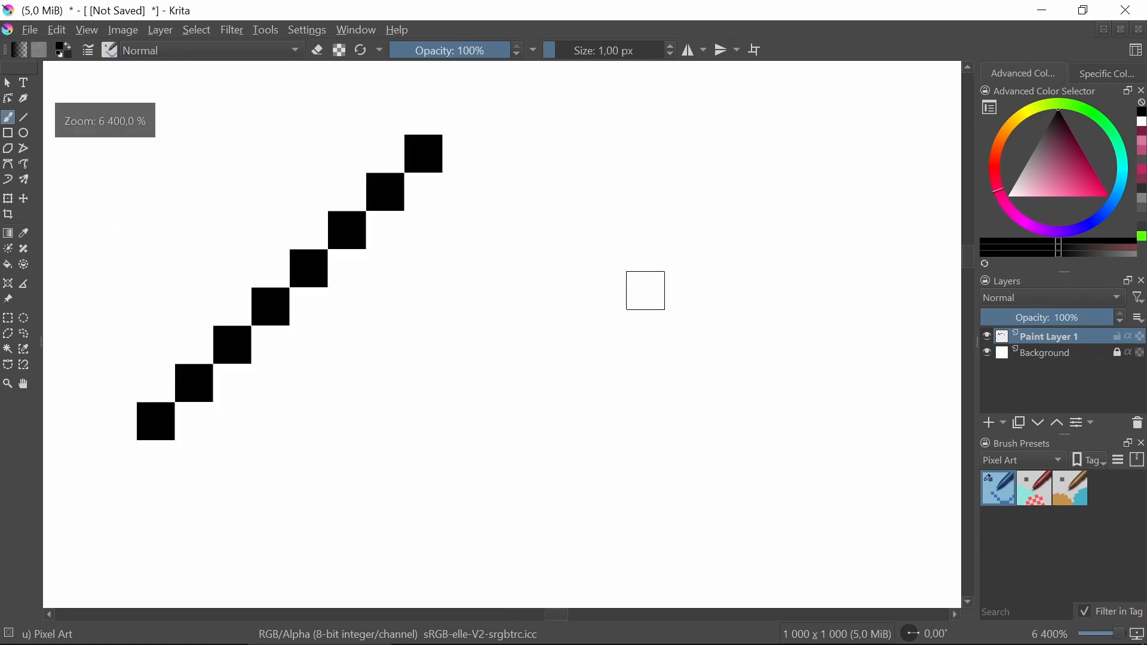
Draw a seventh line starting with a single pixel, two two-pixel vertical segments, then three single diagonal pixels.
scroll(416, 303, "down", 2)
left_click_drag(644, 290, 372, 302)
scroll(362, 300, "up", 1)
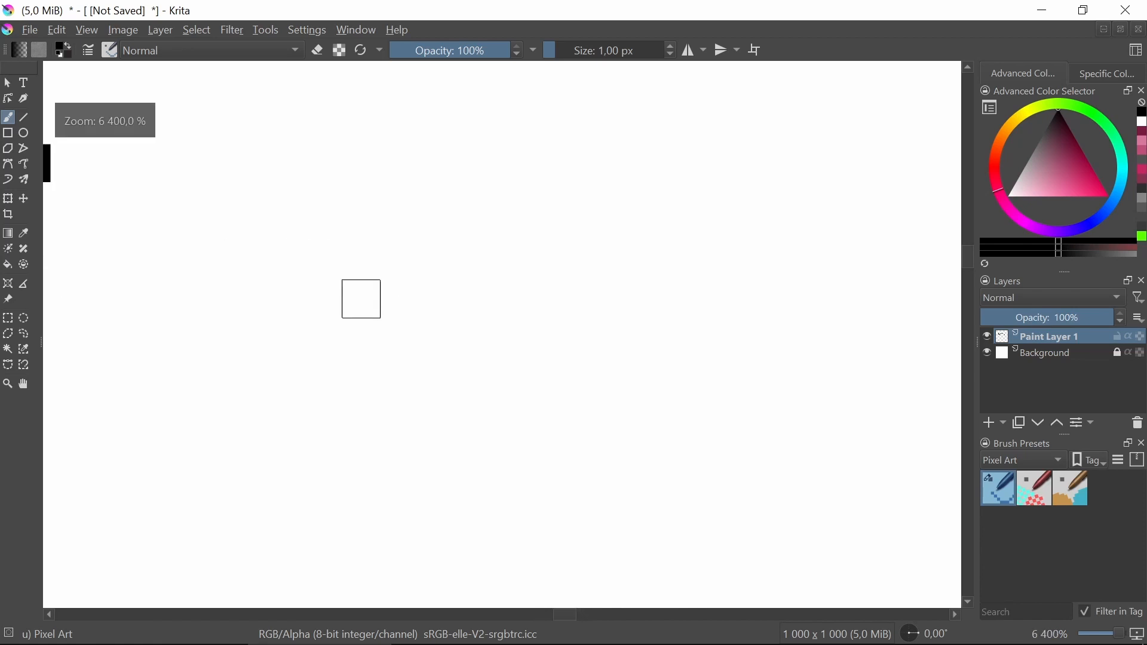
scroll(276, 305, "up", 1)
left_click_drag(276, 305, 525, 370)
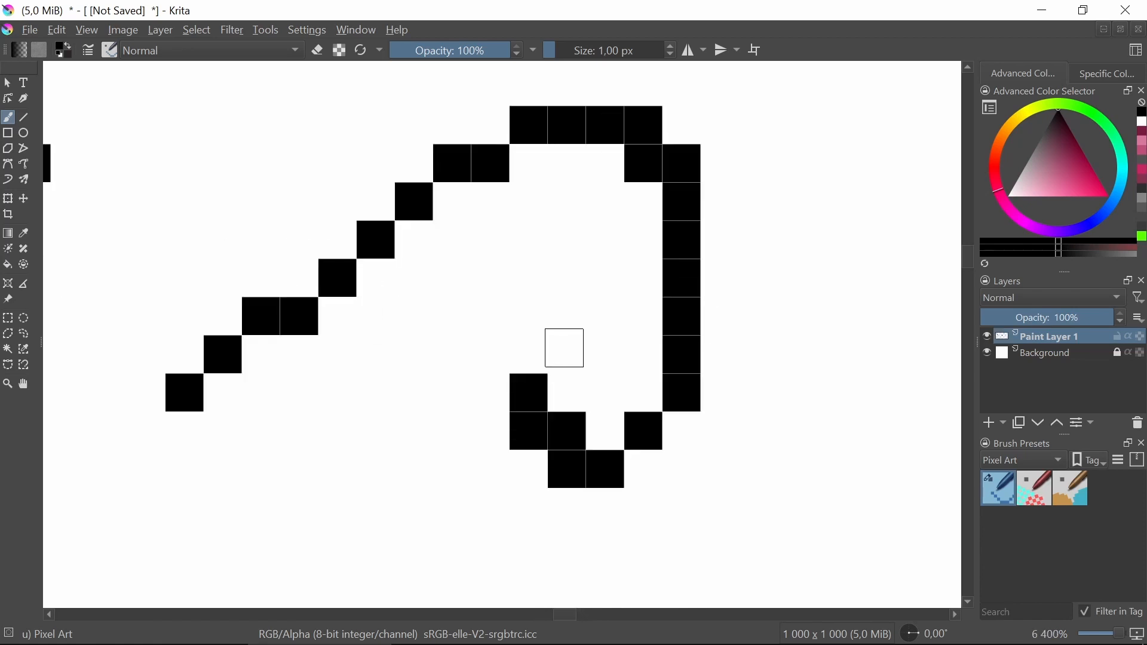
key("ctrl+z")
scroll(468, 303, "down", 3)
scroll(486, 328, "down", 1)
scroll(385, 322, "up", 1)
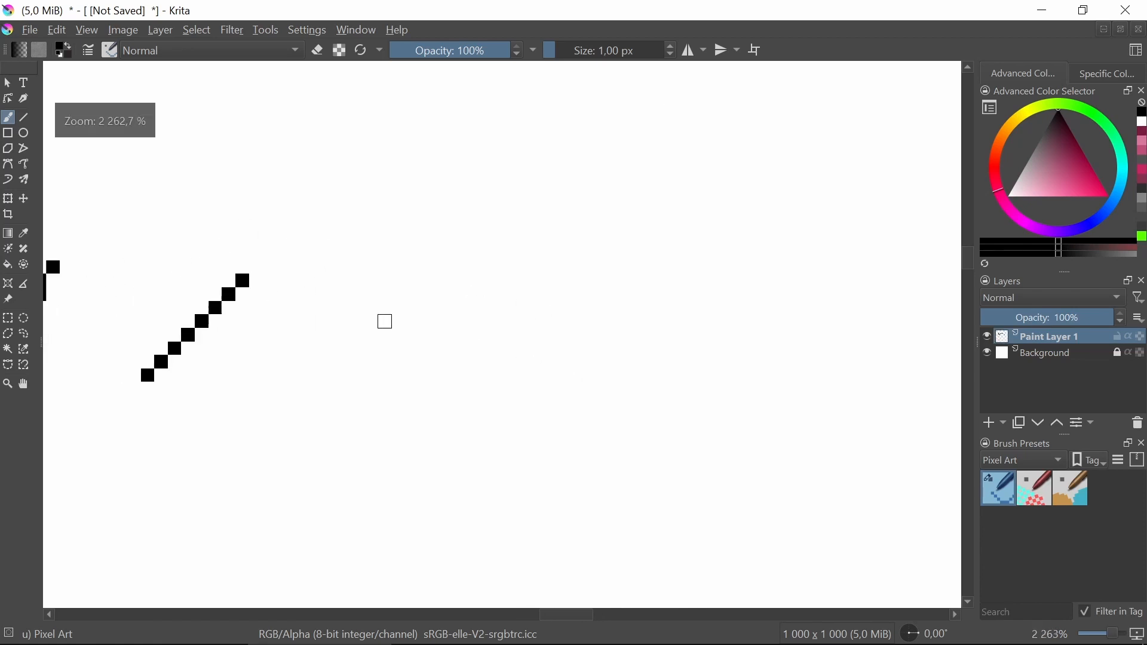
scroll(385, 322, "up", 1)
left_click_drag(476, 360, 437, 335)
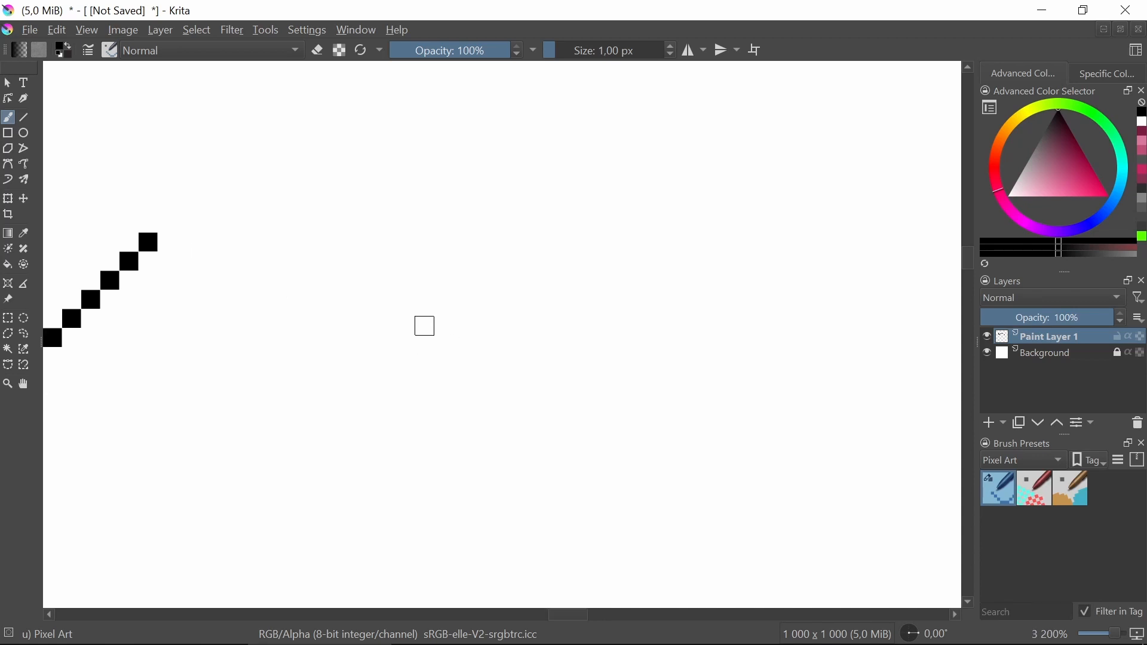
left_click_drag(434, 396, 415, 371)
left_click_drag(295, 361, 524, 280)
left_click_drag(523, 300, 363, 366)
scroll(438, 323, "up", 1)
left_click_drag(438, 323, 358, 344)
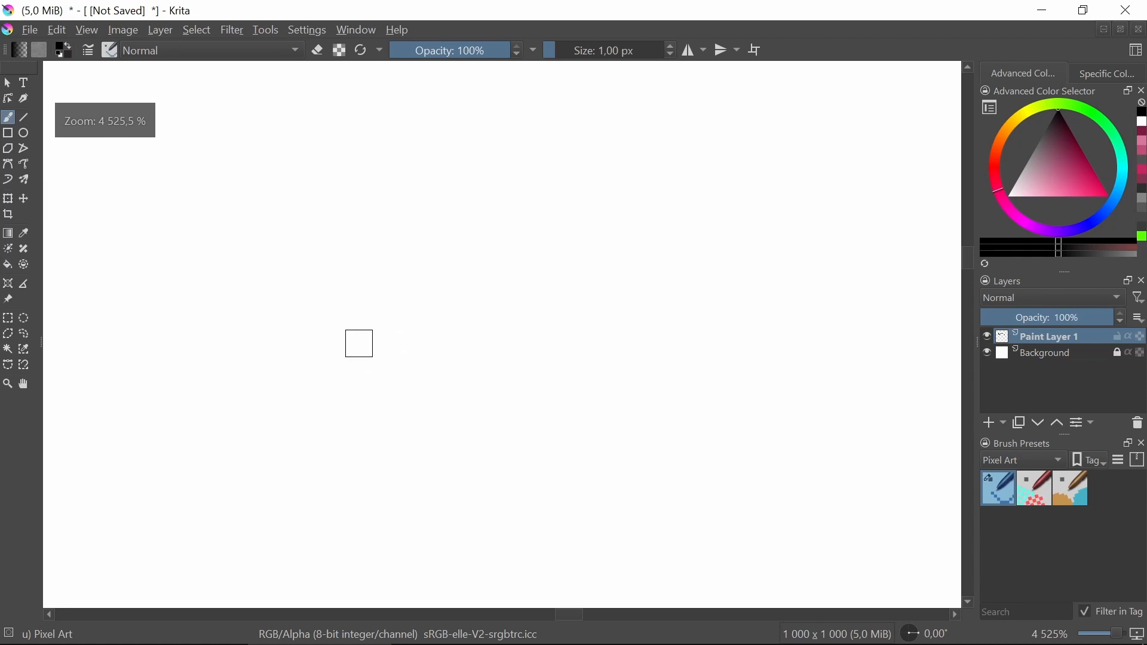
left_click(322, 388)
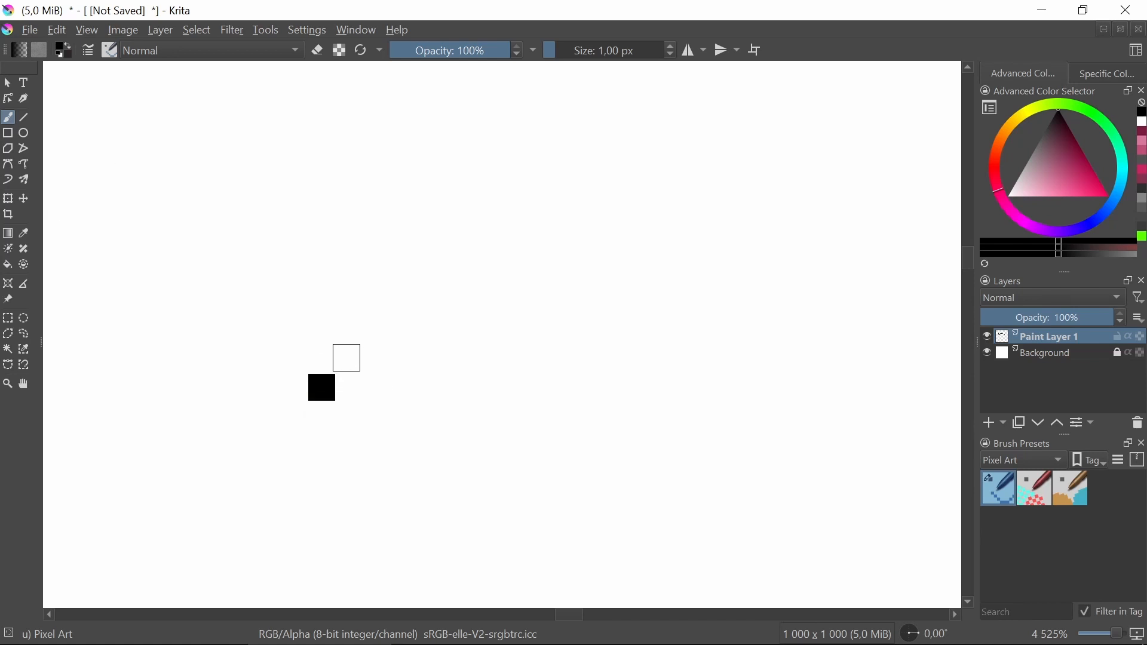
left_click(345, 358)
left_click(350, 332)
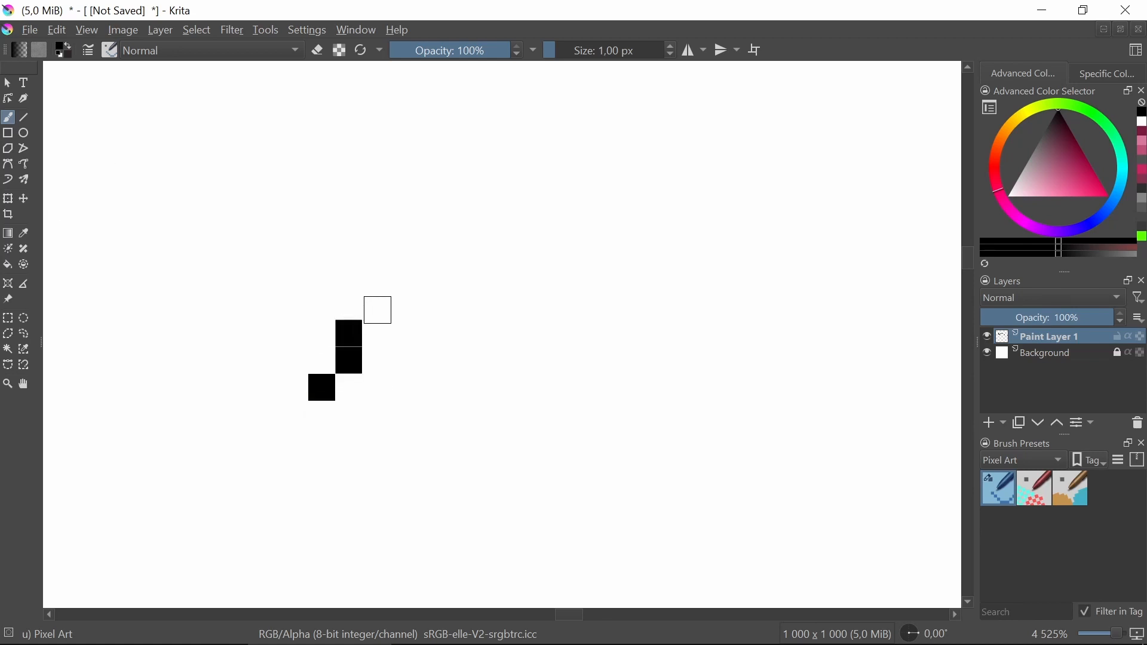
left_click(376, 306)
left_click(374, 279)
left_click_drag(286, 361, 761, 354)
left_click_drag(317, 345, 619, 369)
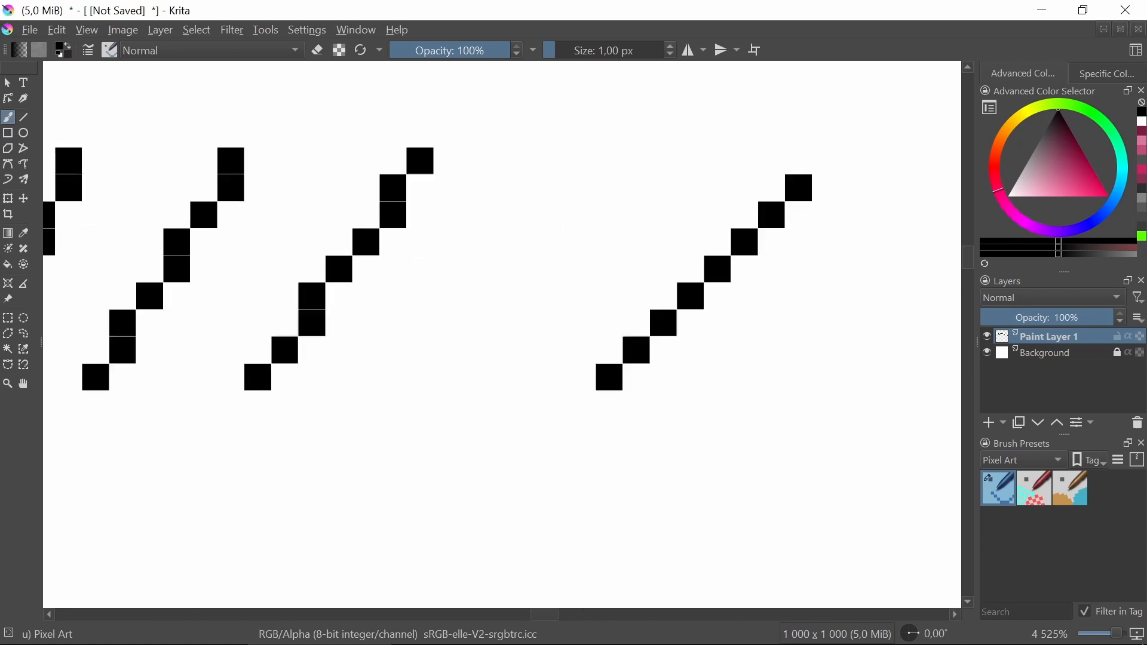
scroll(368, 330, "down", 2)
left_click_drag(191, 331, 380, 328)
left_click_drag(772, 322, 253, 320)
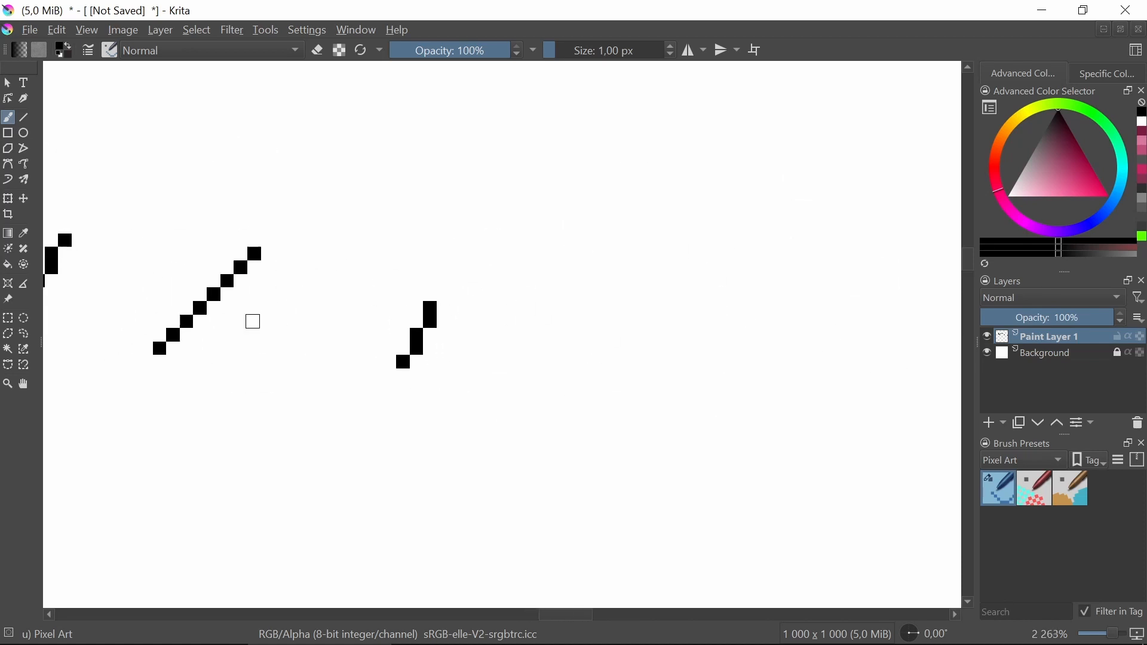
scroll(502, 311, "up", 3)
left_click(440, 276)
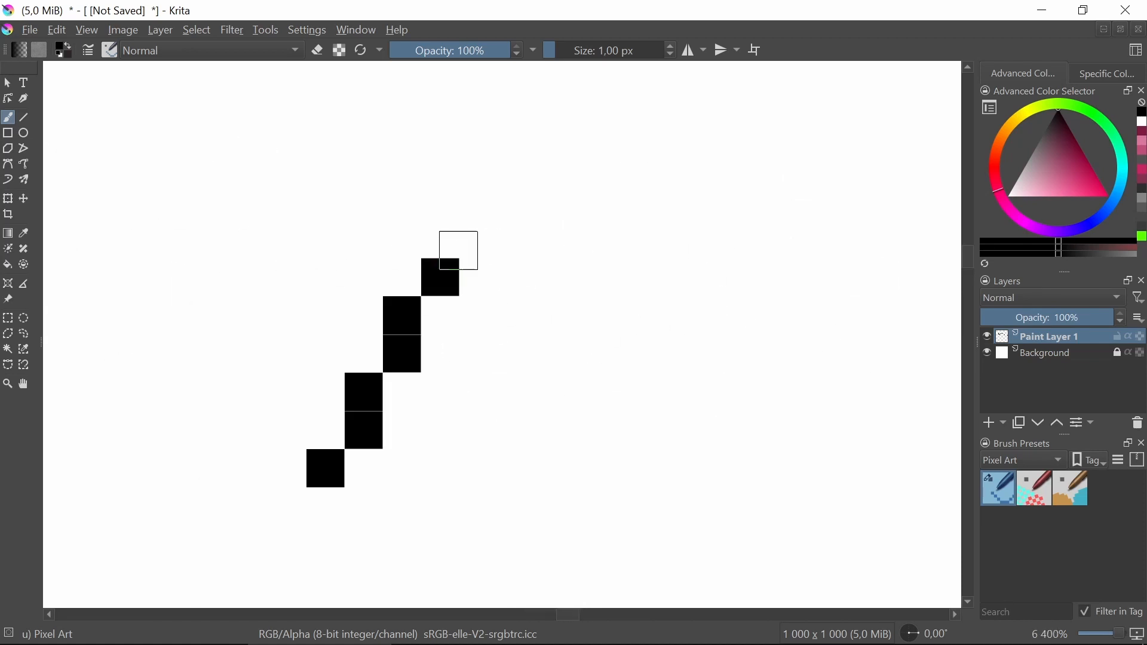
left_click(478, 238)
left_click(516, 200)
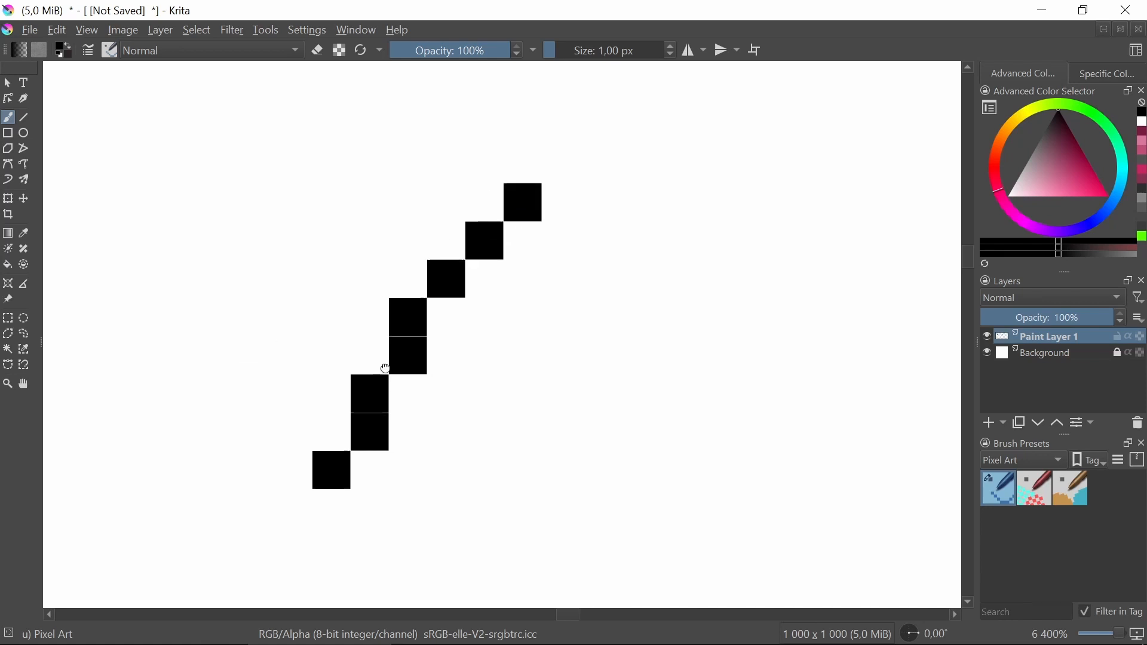
scroll(541, 329, "down", 1)
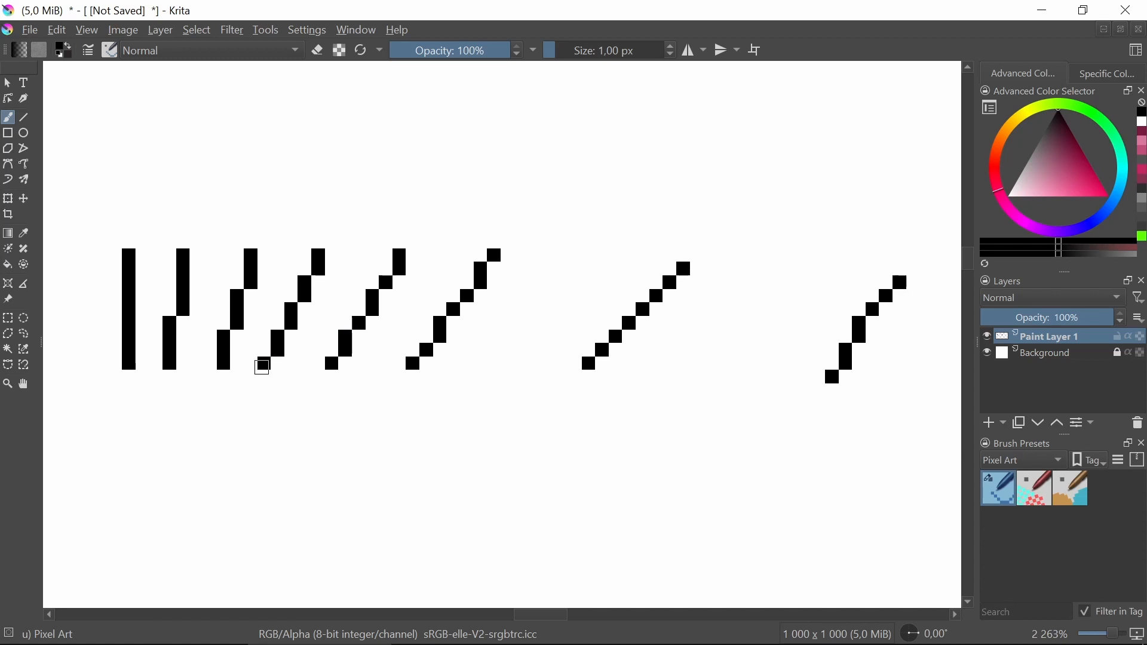
left_click_drag(271, 391, 272, 441)
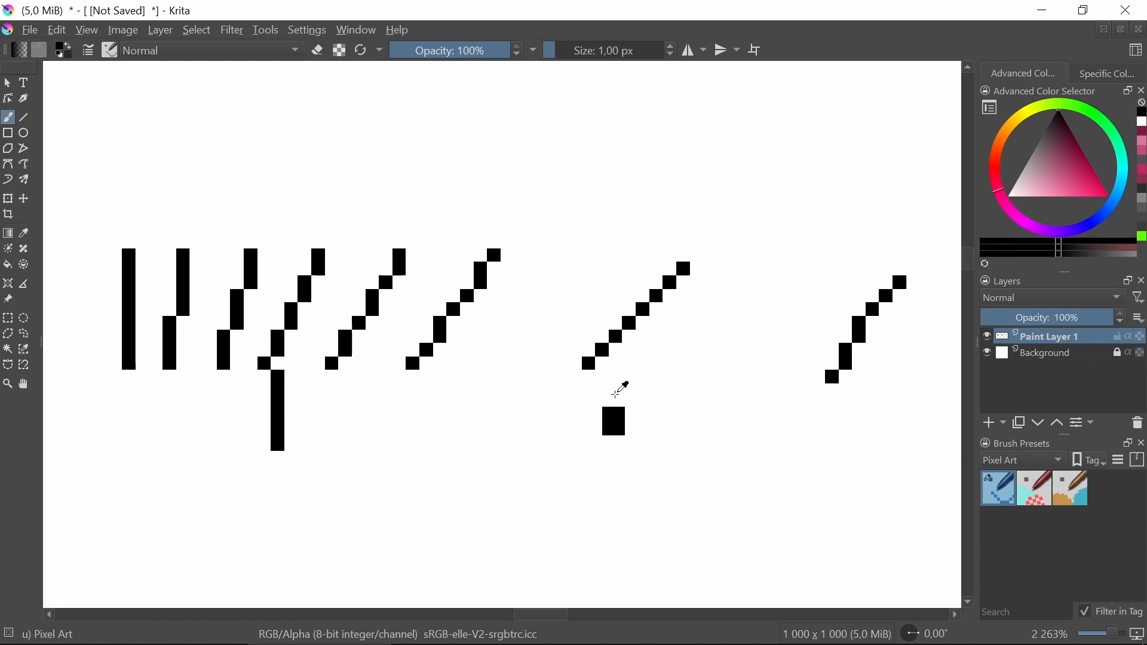
key("ctrl+z")
left_click_drag(616, 388, 602, 445)
left_click_drag(750, 365, 453, 401)
key("ctrl+z")
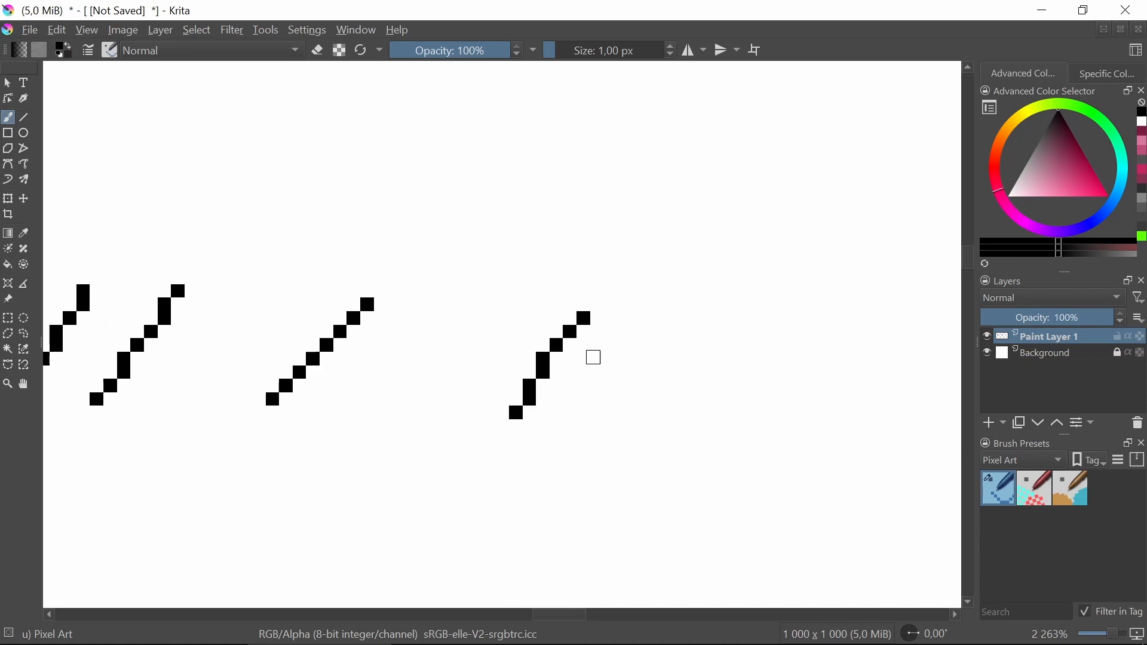
Extend the seventh line into a curl: a flat run of pixels along the top curving down and looping back inward.
scroll(593, 353, "up", 2)
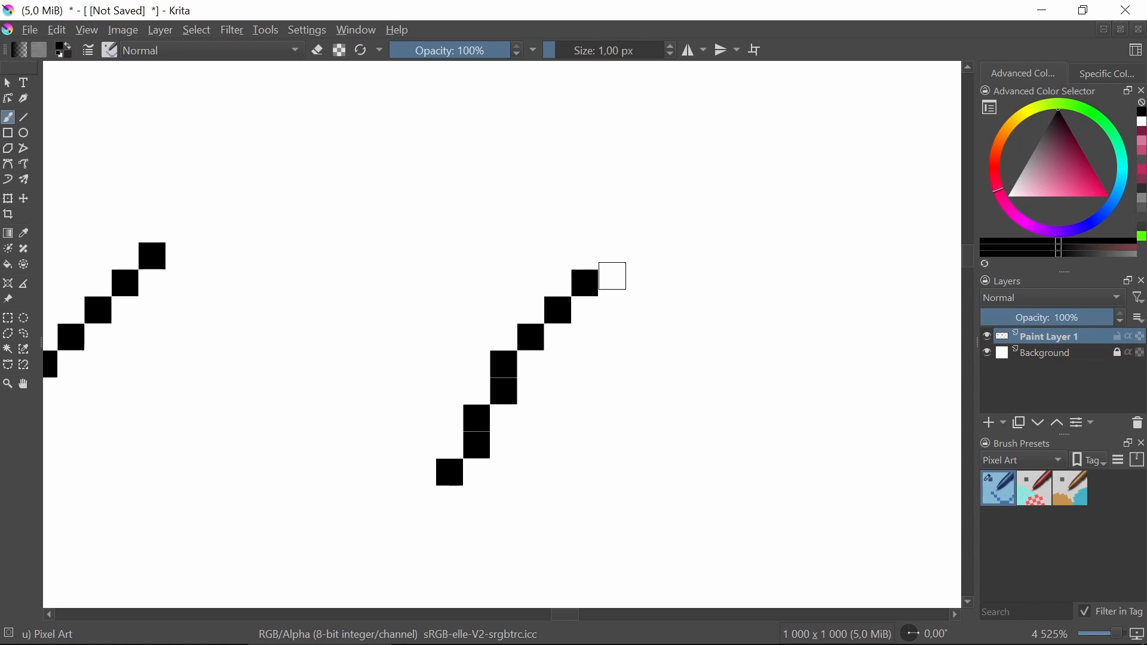
left_click(613, 276)
left_click_drag(620, 366, 573, 360)
mouse_move(271, 410)
left_mouse_down()
mouse_move(587, 382)
mouse_move(352, 386)
left_mouse_up()
left_click_drag(647, 328, 504, 341)
left_click(510, 285)
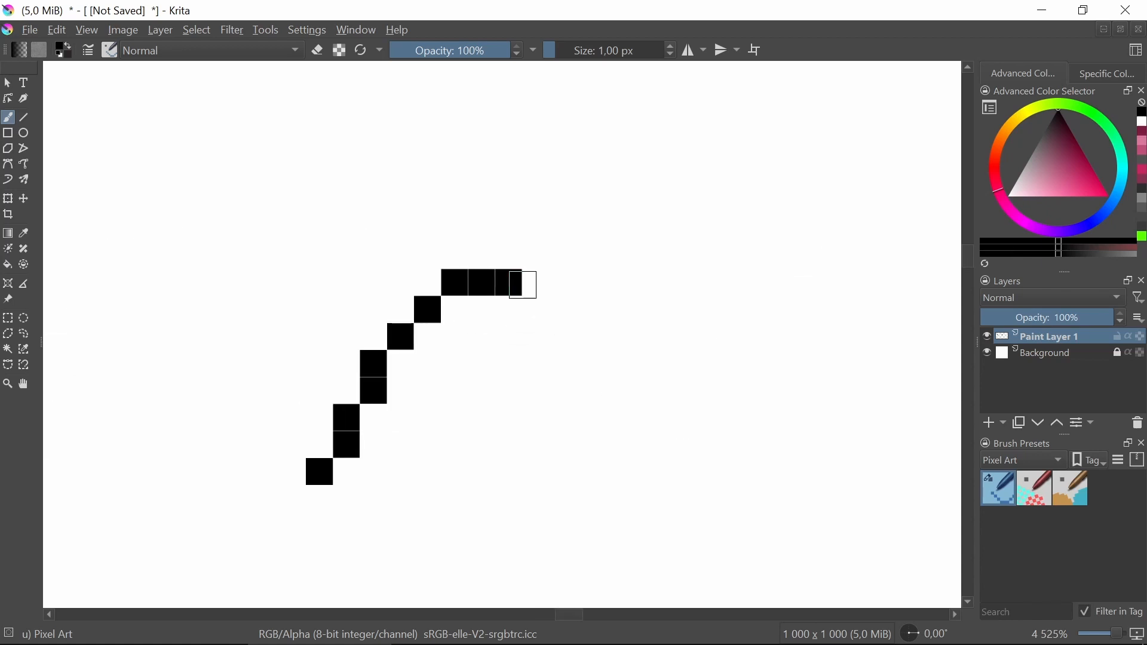
left_click(535, 308)
left_click(557, 335)
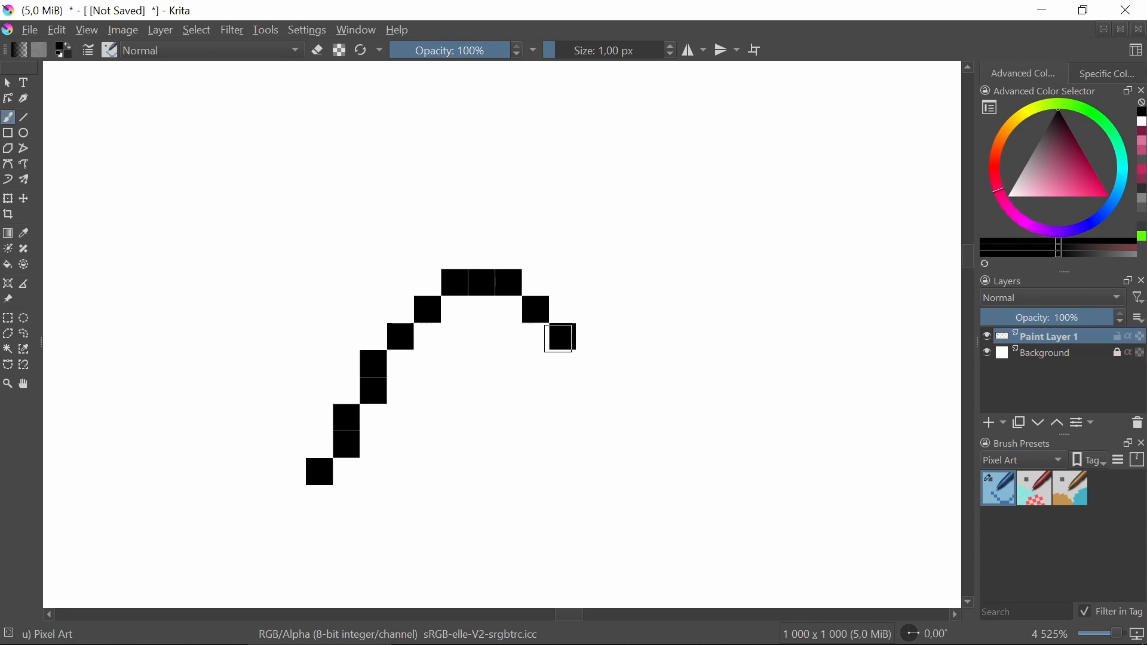
left_click(557, 361)
left_click(539, 391)
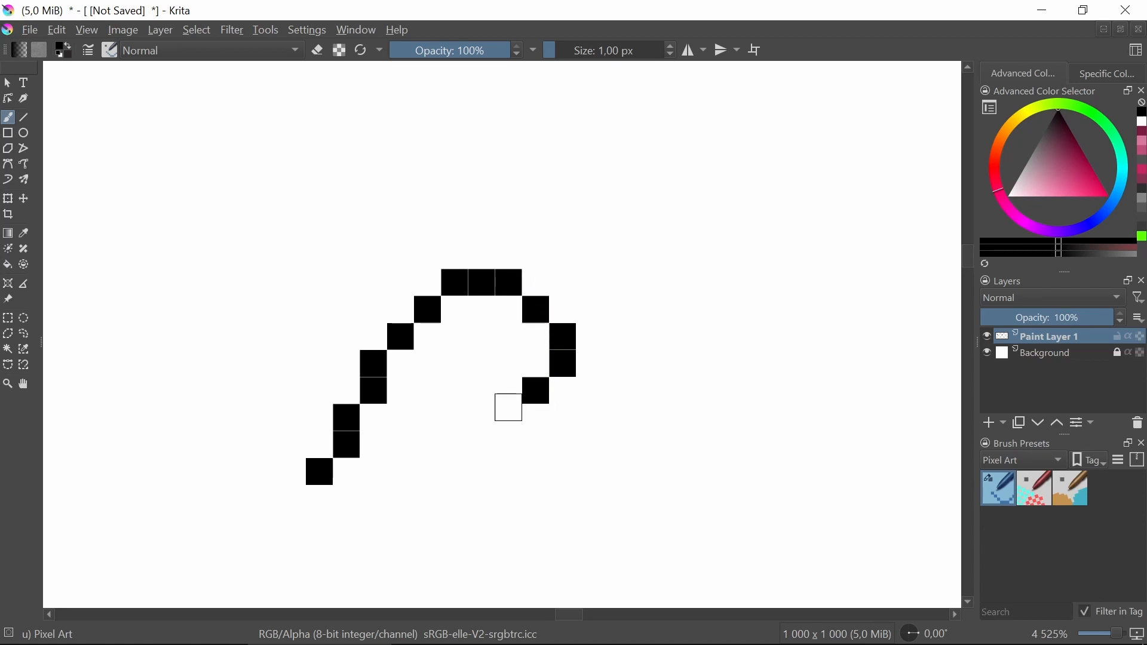
left_click(508, 418)
left_click(475, 393)
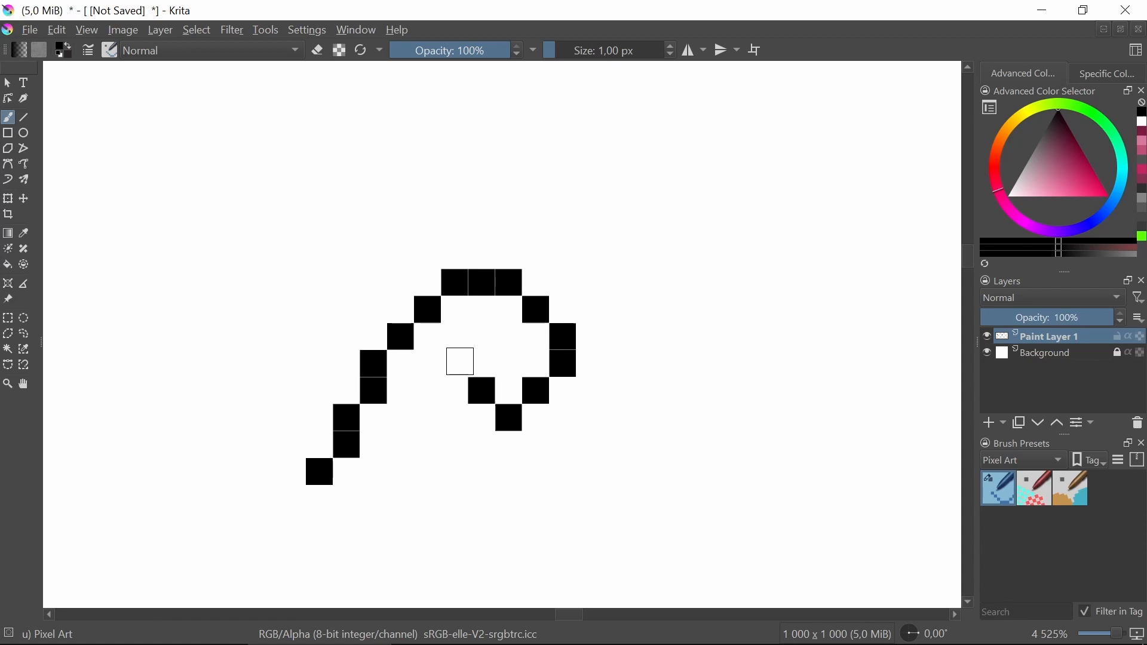
left_click(458, 362)
left_click(483, 339)
Examine the full set of lines and the new curl at several zoom levels.
scroll(565, 366, "down", 8)
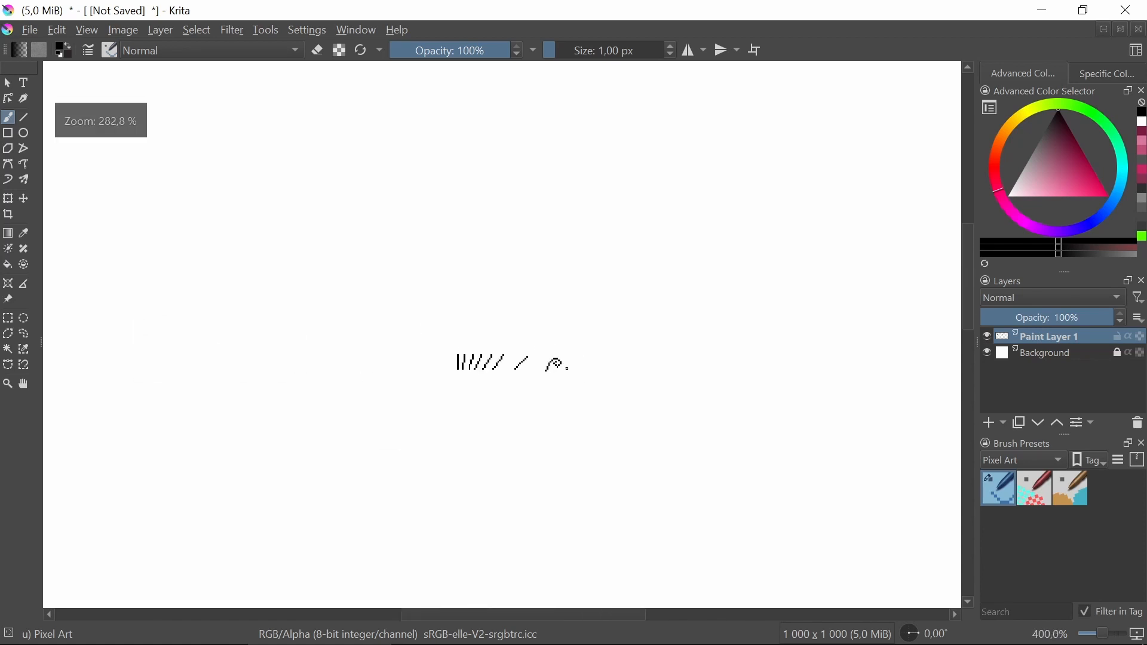
scroll(540, 369, "down", 2)
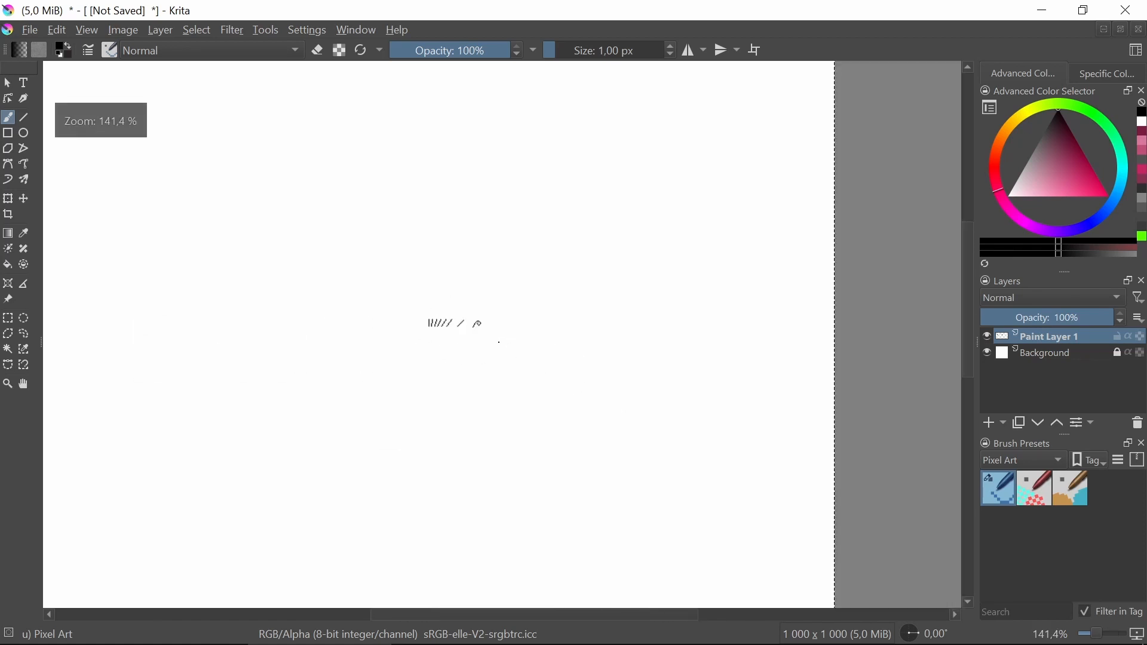
scroll(499, 342, "up", 10)
scroll(453, 339, "down", 2)
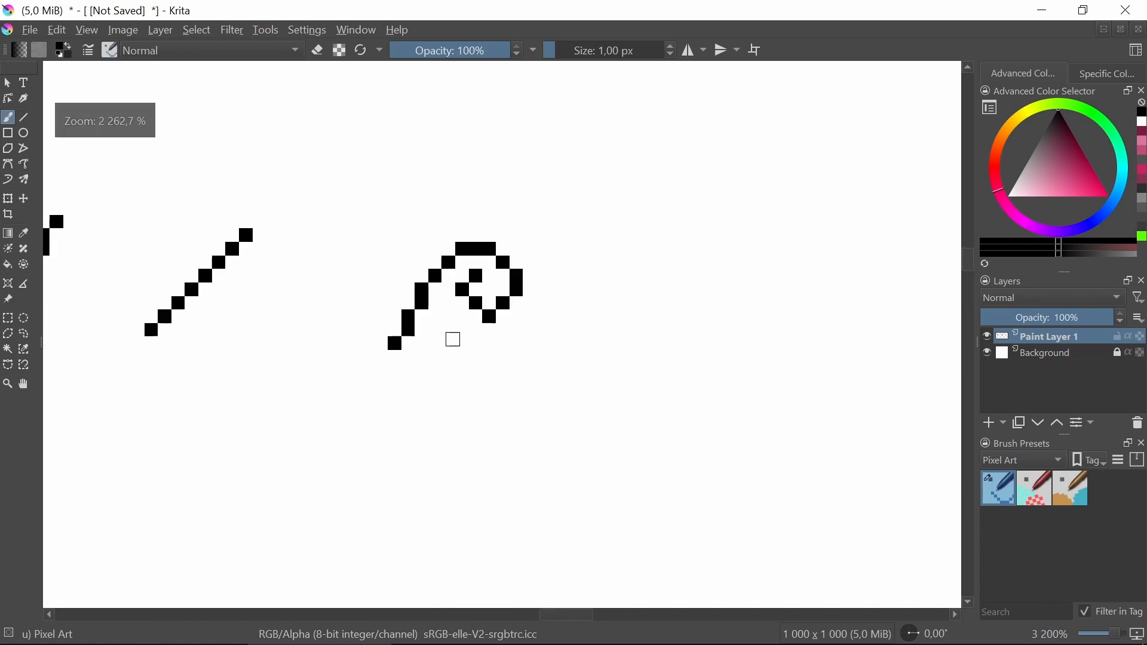
scroll(454, 339, "down", 2)
scroll(453, 323, "up", 3)
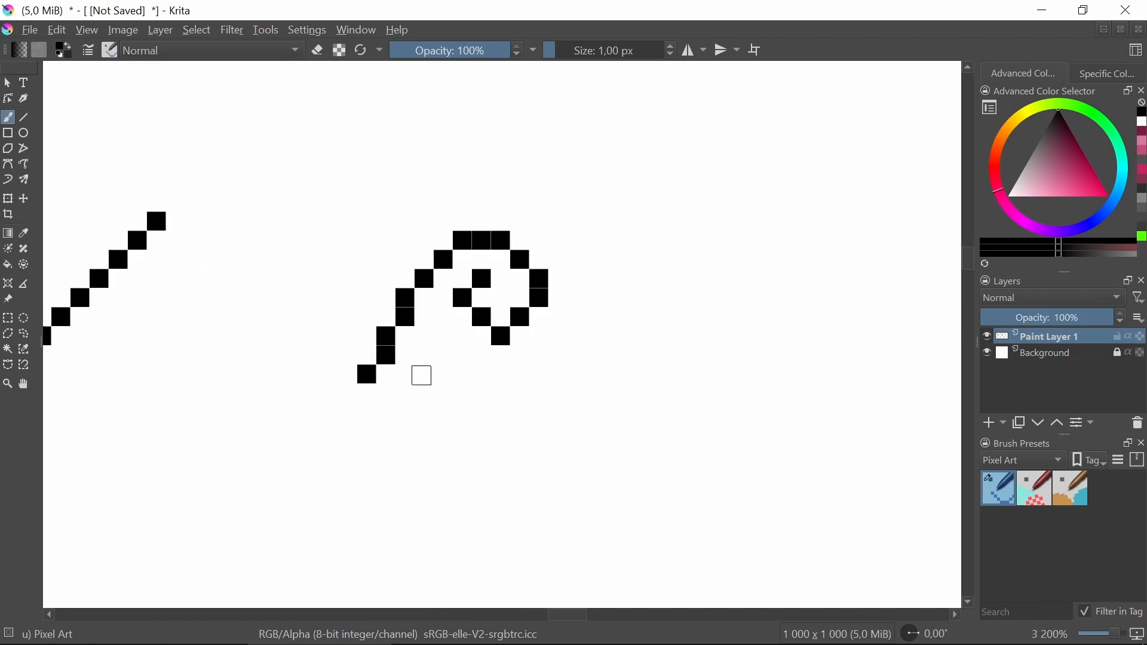
scroll(427, 371, "down", 4)
left_click_drag(350, 442, 483, 317)
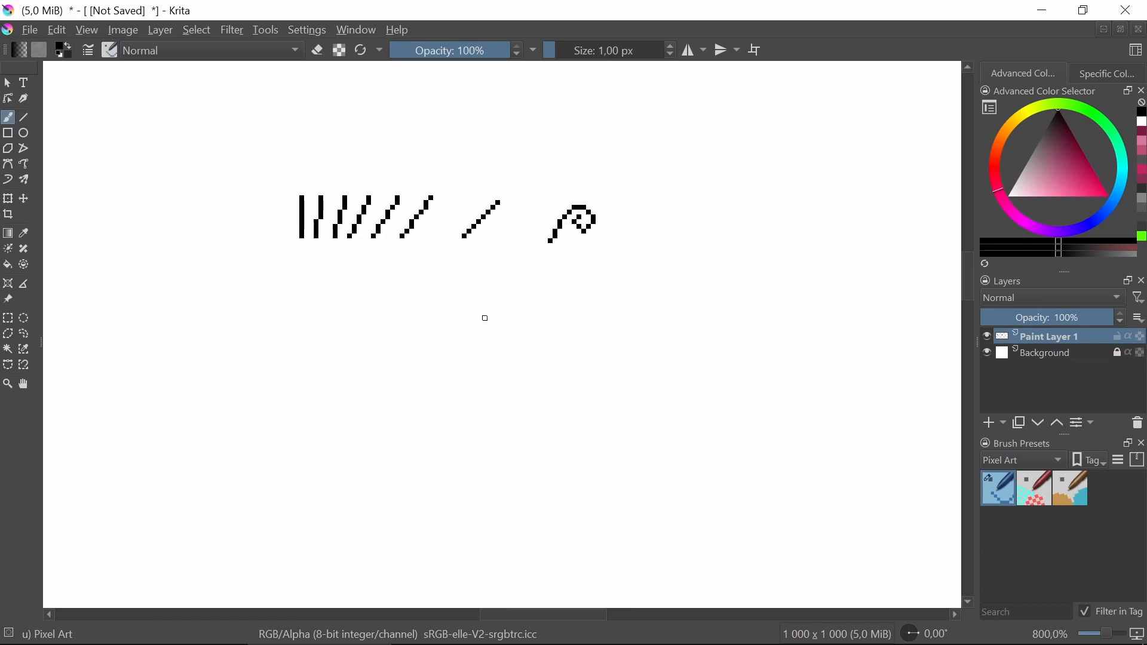
scroll(322, 306, "up", 2)
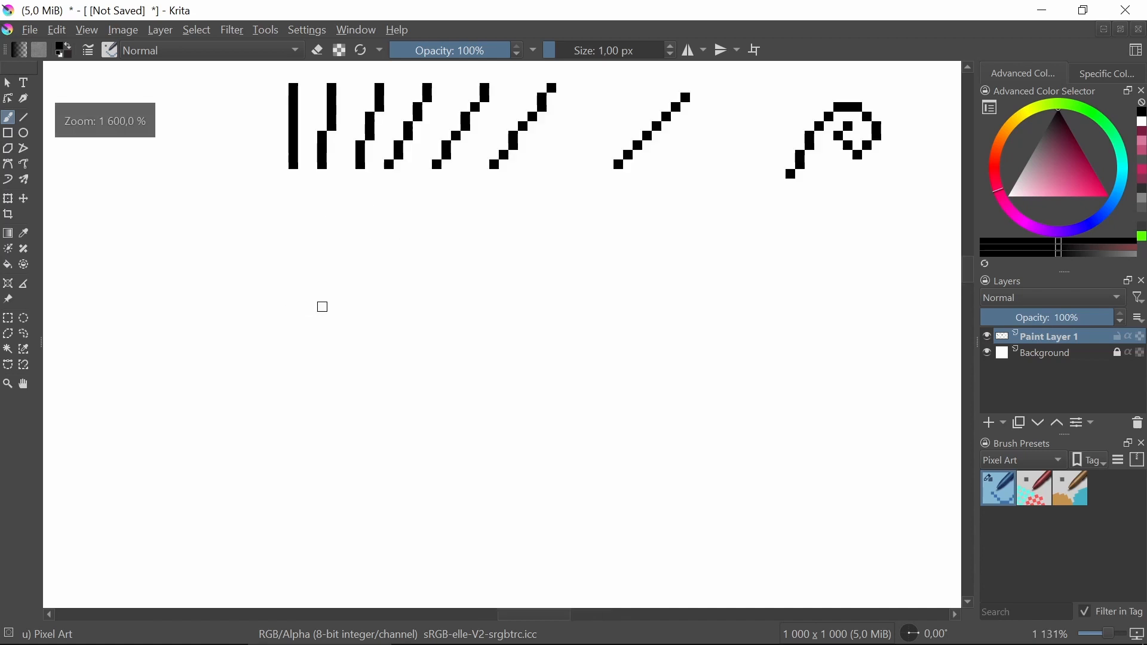
scroll(347, 293, "up", 2)
left_click_drag(348, 299, 427, 366)
scroll(425, 369, "down", 1)
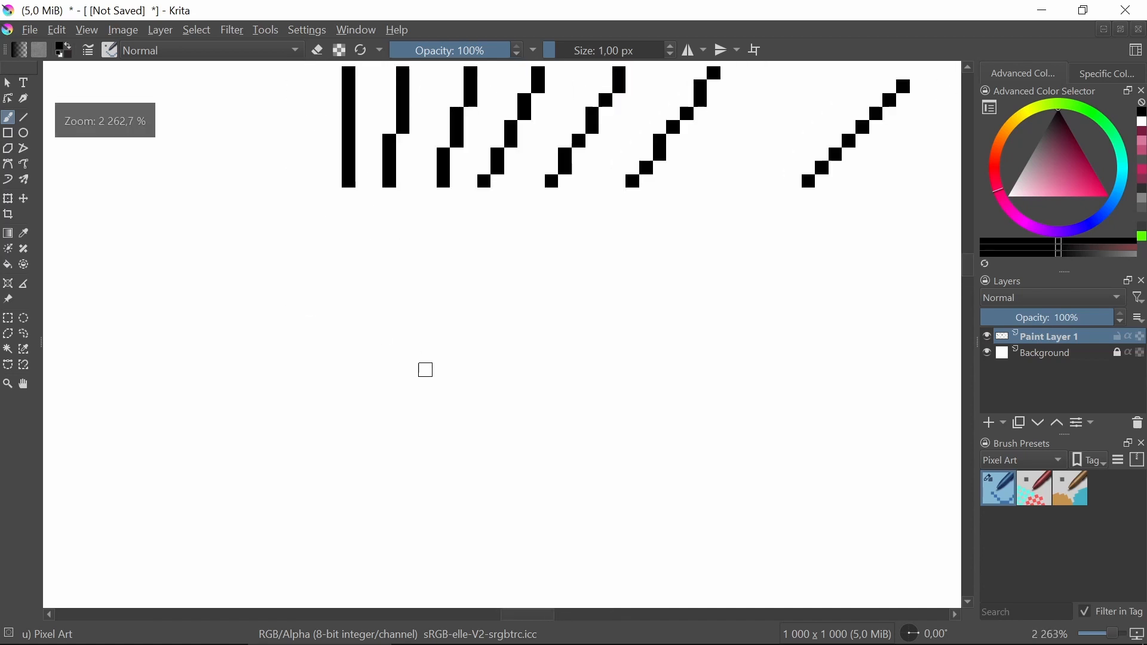
Place a single pixel and a two-by-two pixel block in empty space below the lines.
left_click_drag(475, 407, 460, 349)
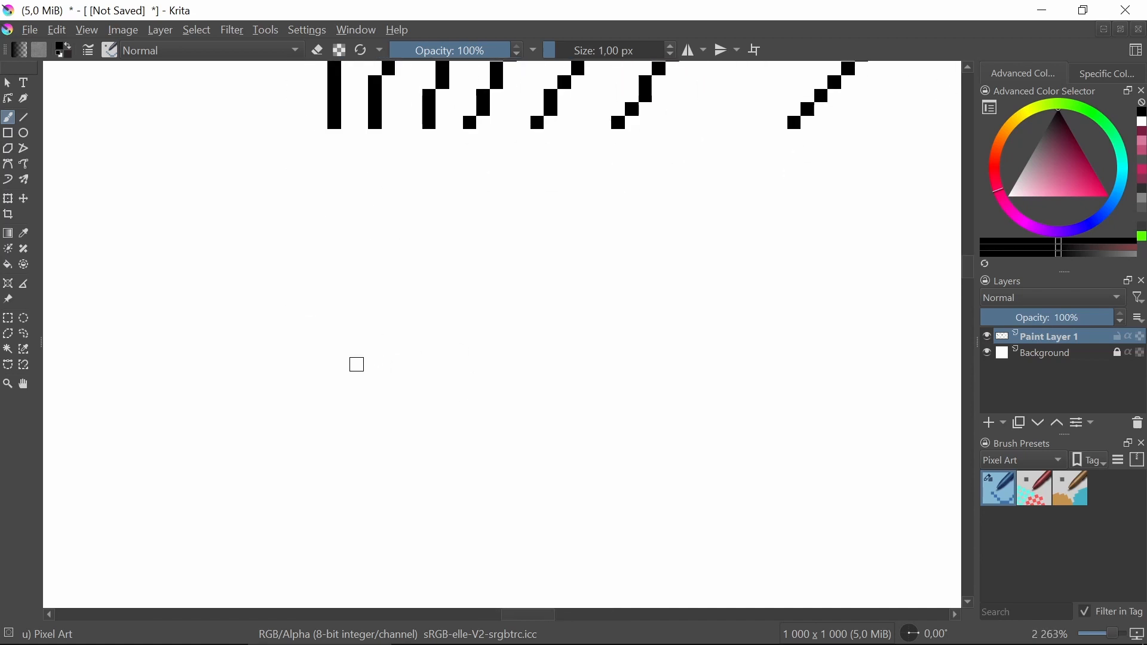
scroll(356, 365, "down", 2)
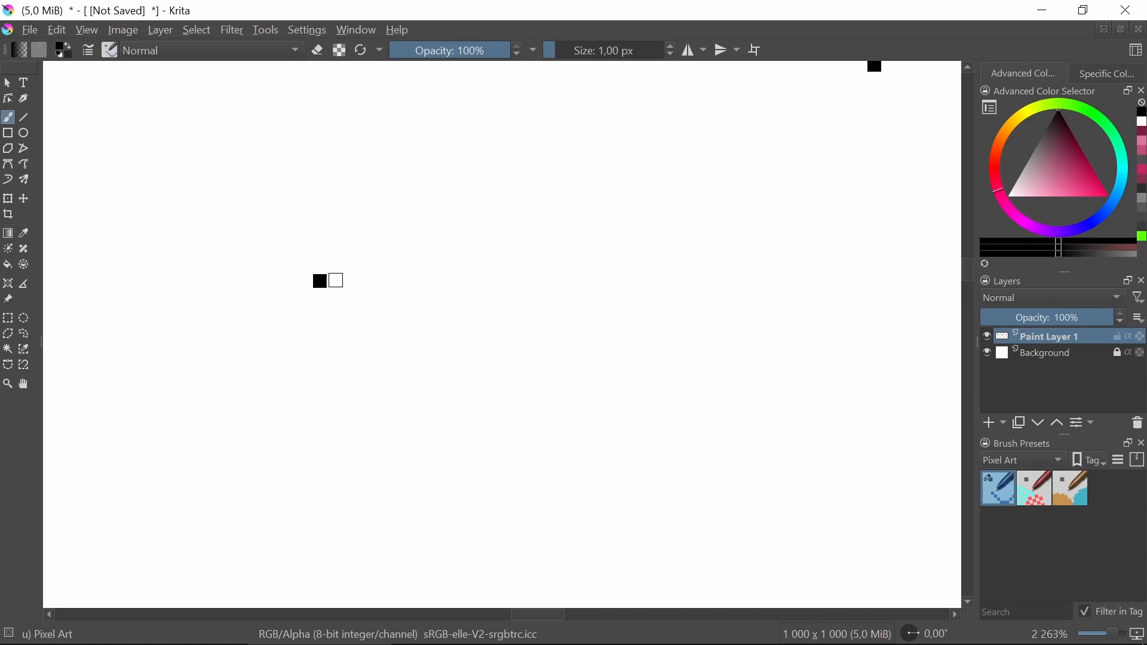
scroll(361, 287, "up", 3)
scroll(321, 280, "down", 4)
scroll(313, 282, "up", 4)
left_click_drag(315, 282, 354, 307)
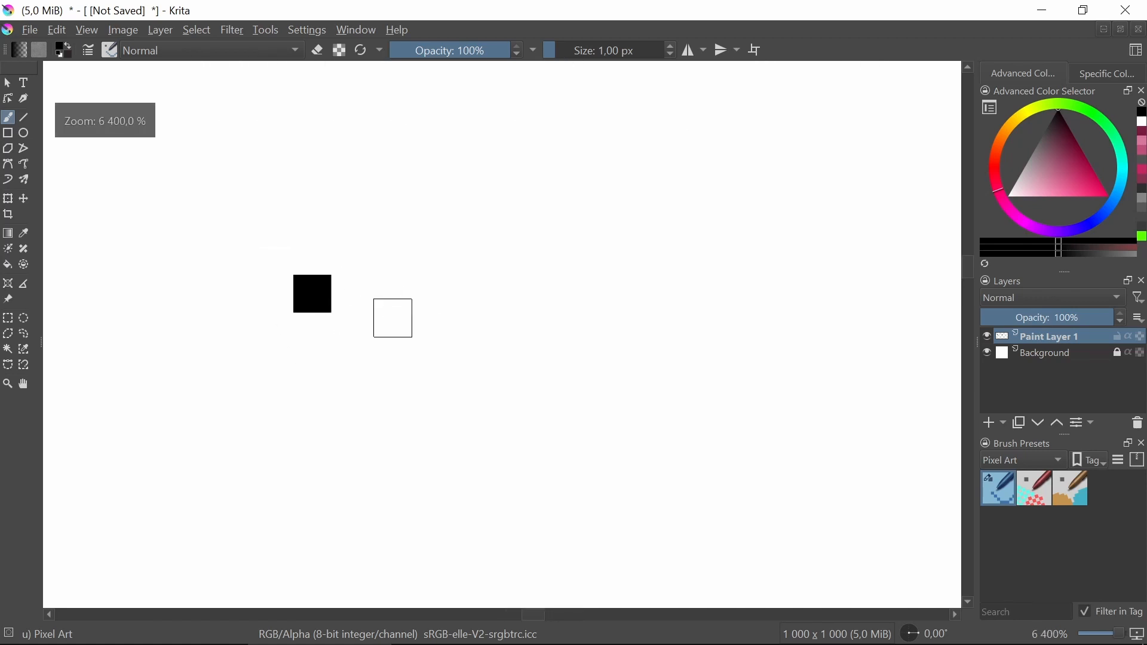
scroll(392, 318, "down", 1)
left_click_drag(435, 302, 383, 294)
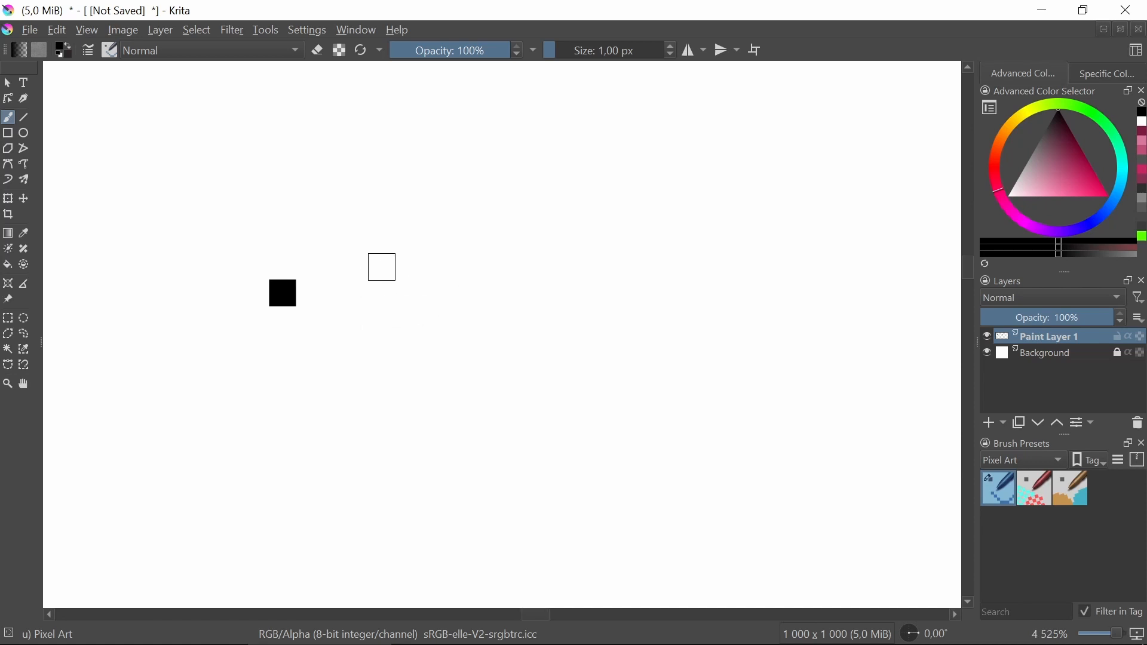
scroll(383, 292, "down", 9)
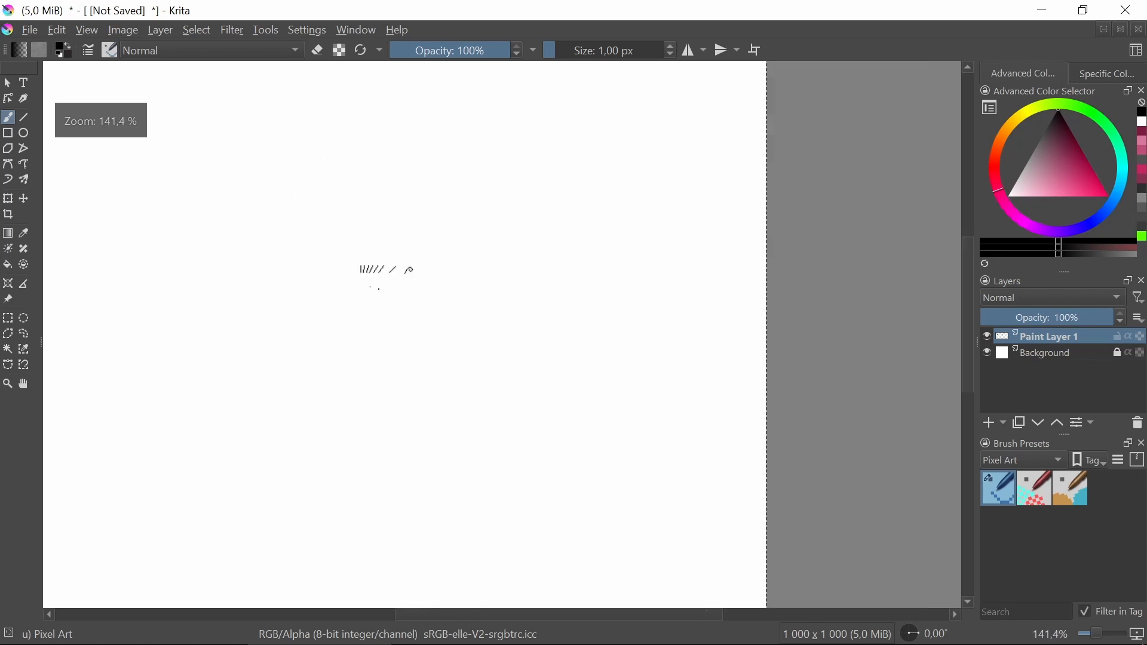
scroll(321, 280, "down", 1)
scroll(321, 280, "up", 9)
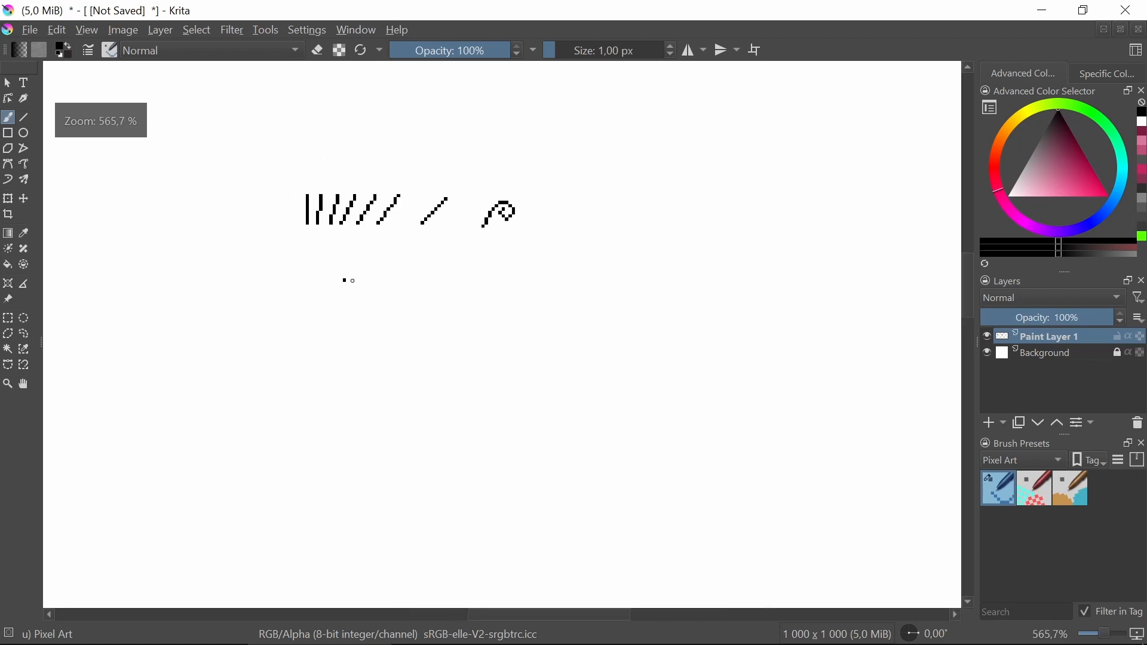
scroll(365, 281, "down", 7)
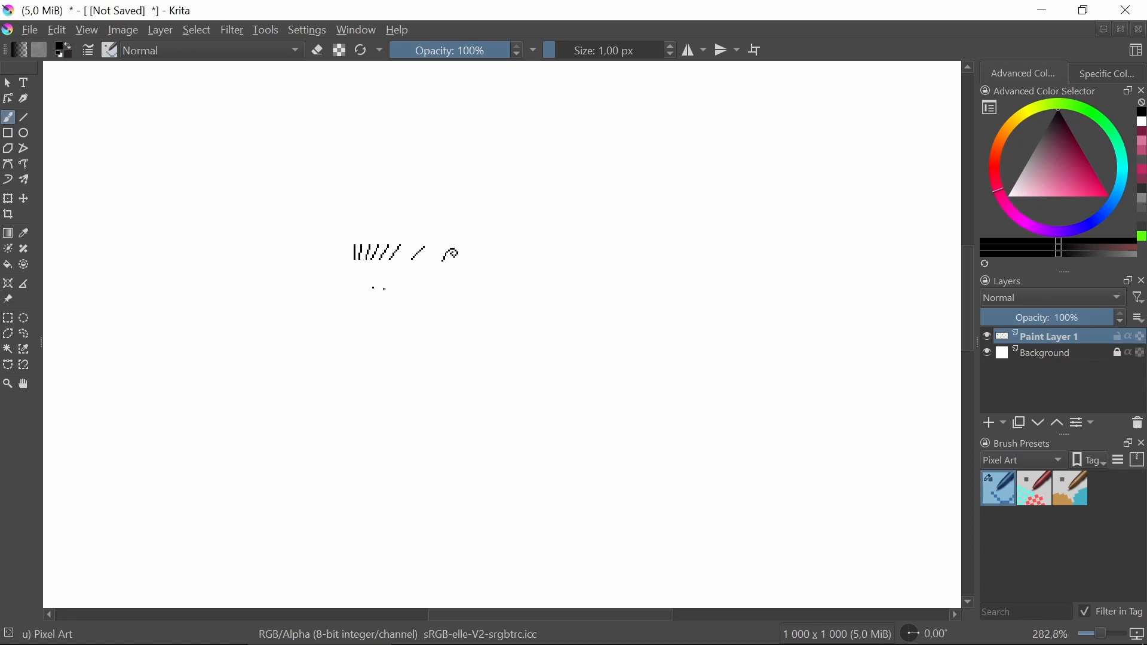
scroll(383, 289, "up", 8)
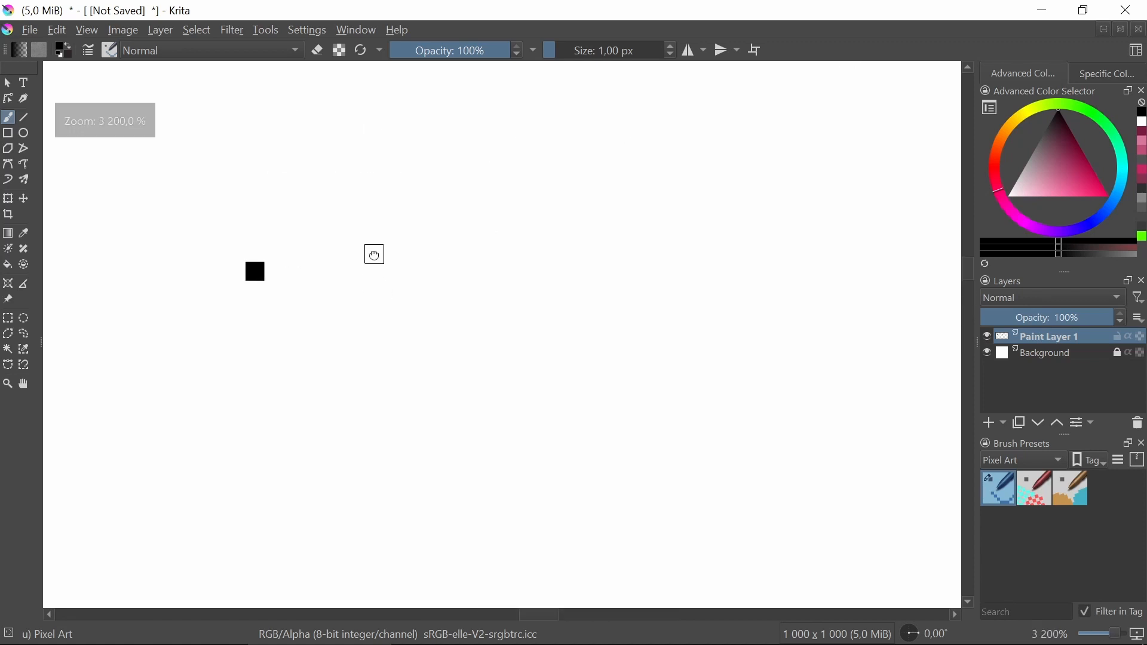
scroll(300, 276, "up", 1)
mouse_move(284, 292)
left_mouse_down()
mouse_move(290, 332)
mouse_move(333, 309)
left_mouse_up()
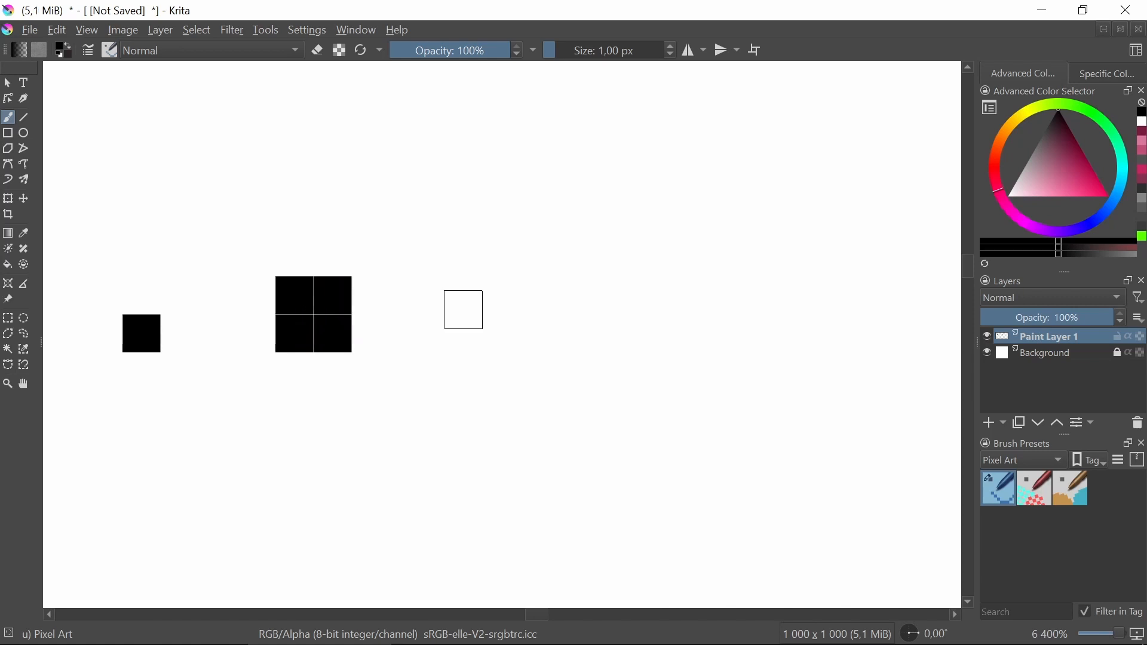
Draw a three-by-three pixel square ring, then paint its four corners white to form a small diamond.
scroll(419, 320, "down", 5)
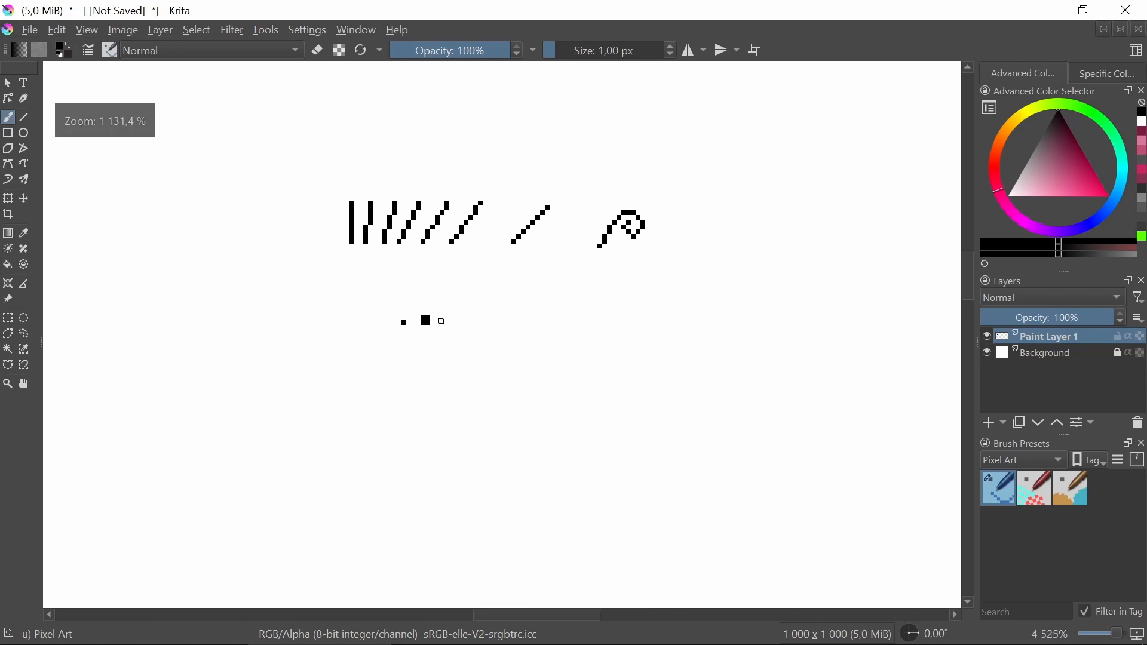
scroll(418, 325, "up", 3)
scroll(418, 328, "up", 1)
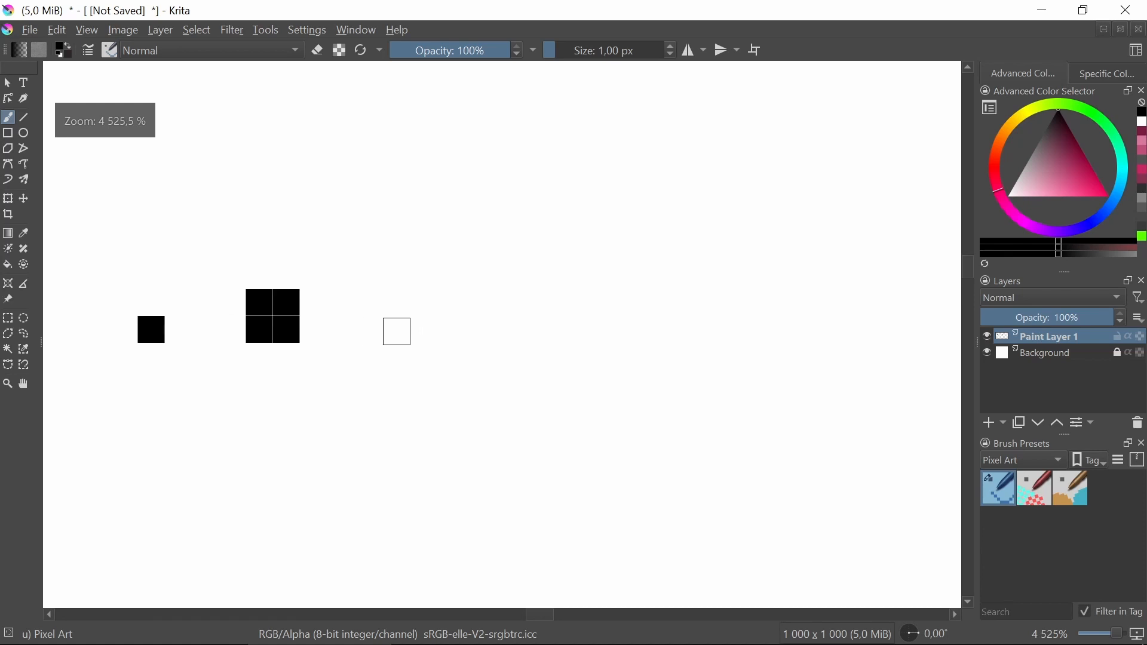
left_click_drag(396, 330, 439, 331)
mouse_move(403, 287)
left_mouse_down()
mouse_move(435, 279)
mouse_move(448, 303)
left_mouse_up()
left_click(422, 275)
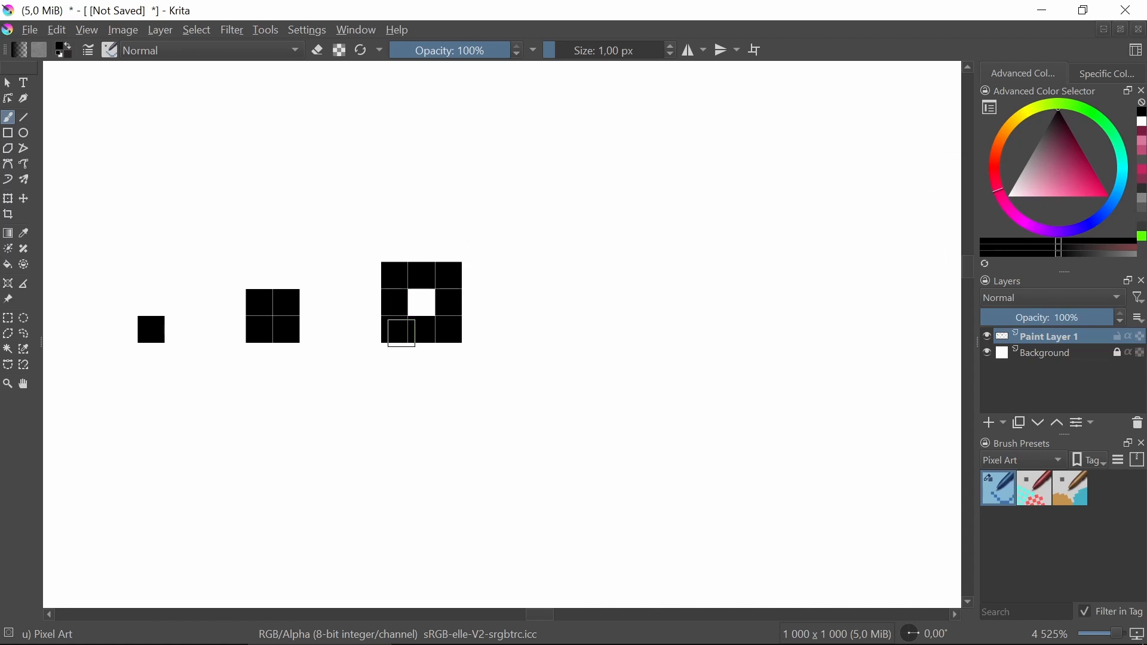
left_click(1007, 195)
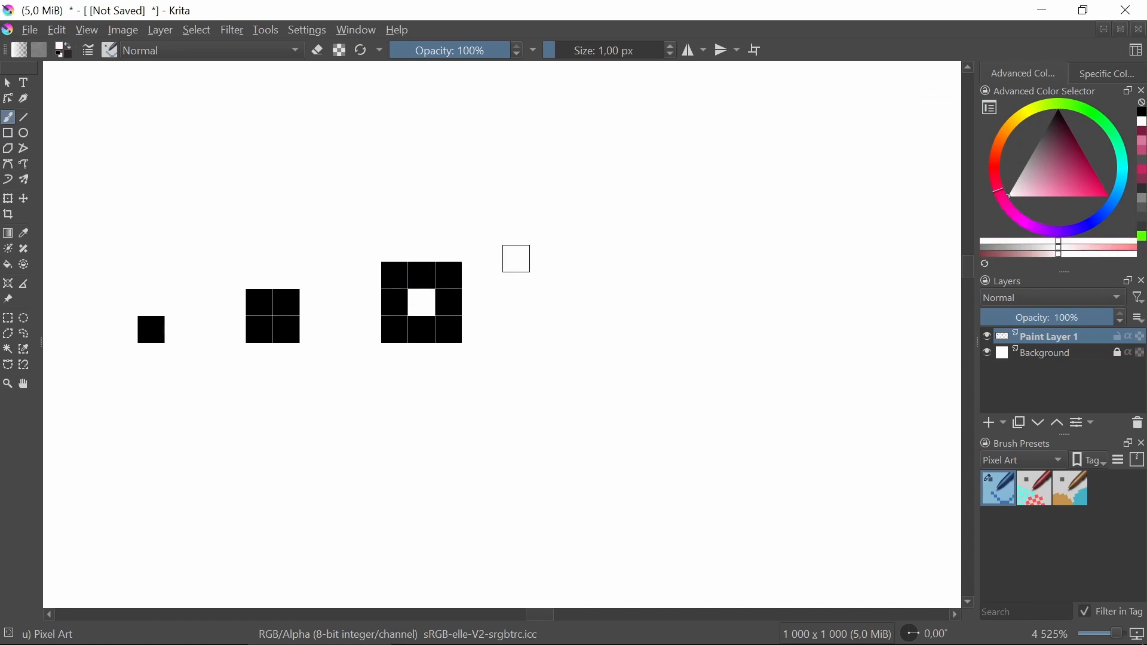
left_click(451, 273)
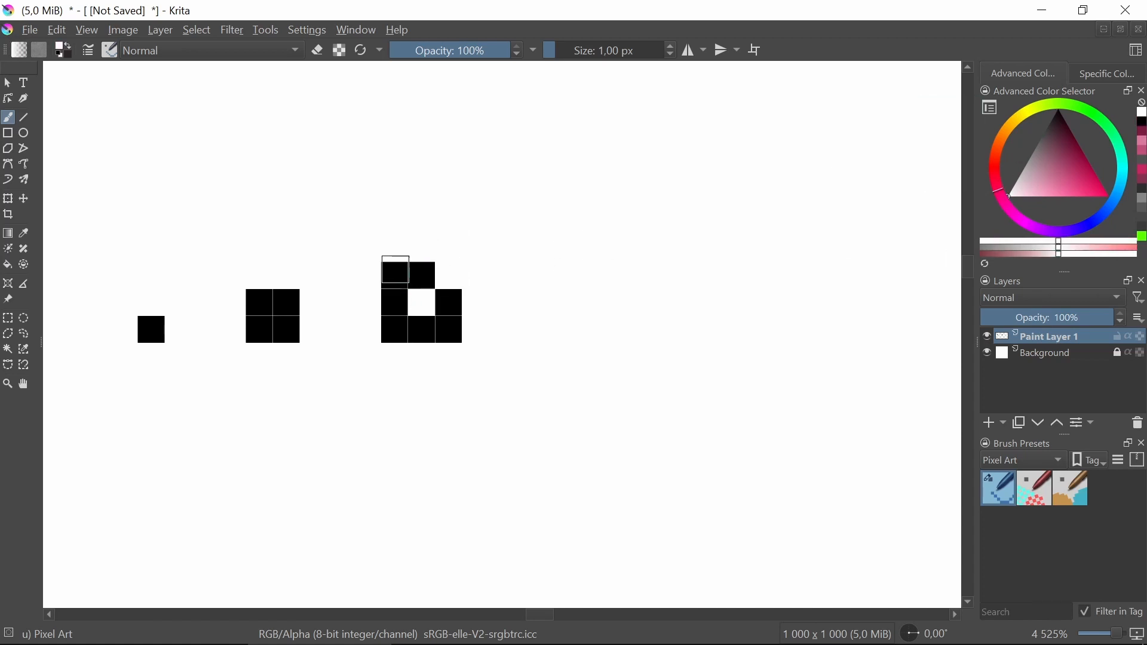
left_click(396, 273)
left_click(394, 330)
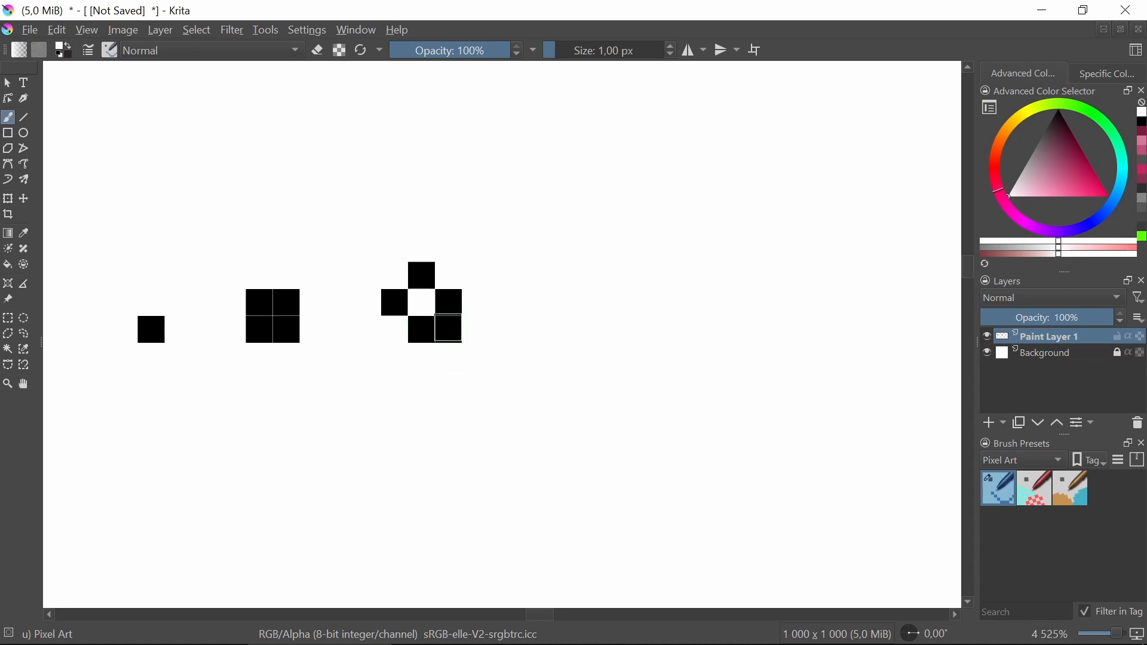
left_click(450, 329)
Draw a four-by-four pixel square ring and paint its four corner pixels white to round it.
left_click_drag(1062, 136, 1070, 89)
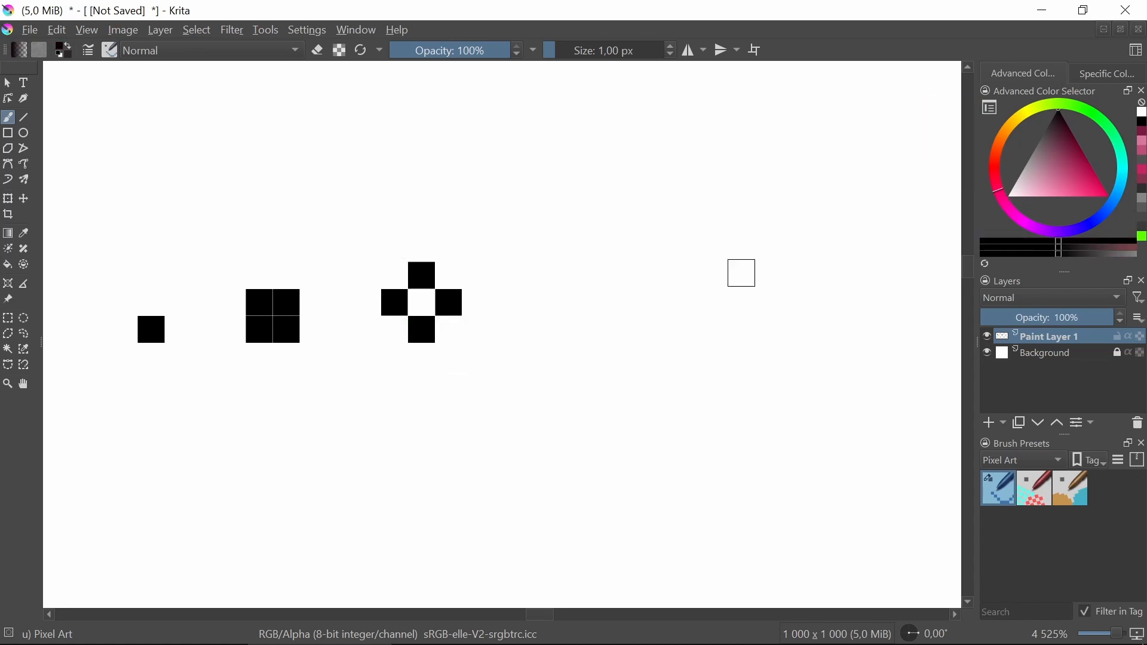
left_click_drag(639, 346, 571, 345)
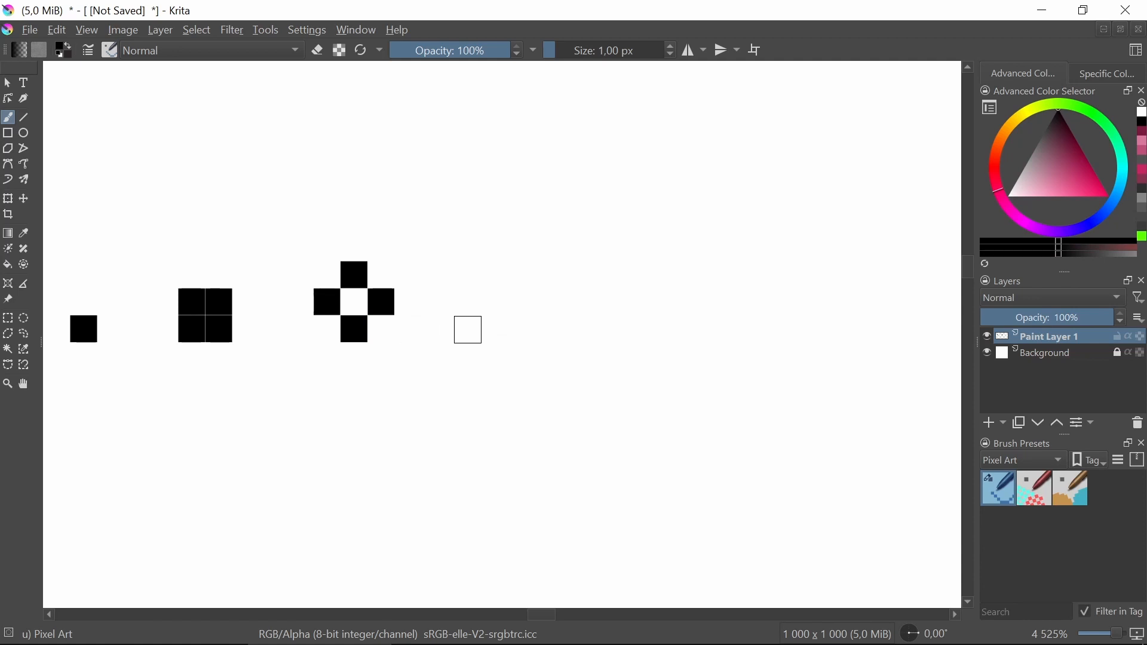
left_click_drag(468, 329, 545, 329)
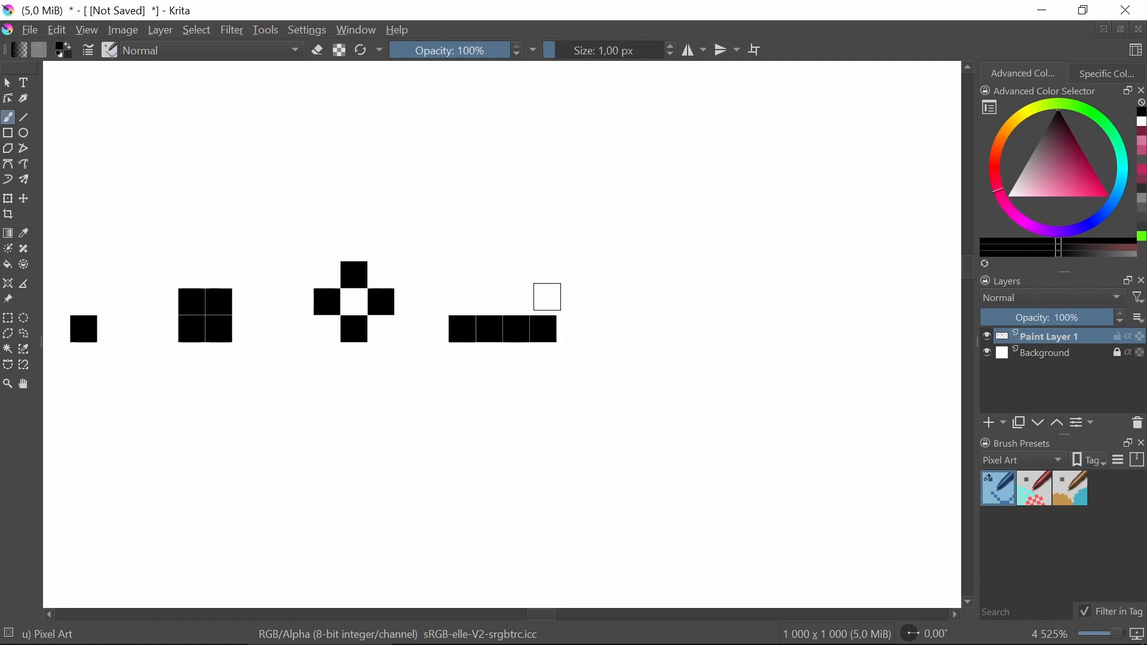
mouse_move(544, 268)
left_mouse_down()
mouse_move(544, 300)
mouse_move(543, 251)
mouse_move(540, 310)
mouse_move(511, 266)
mouse_move(519, 241)
mouse_move(487, 245)
mouse_move(470, 297)
left_mouse_up()
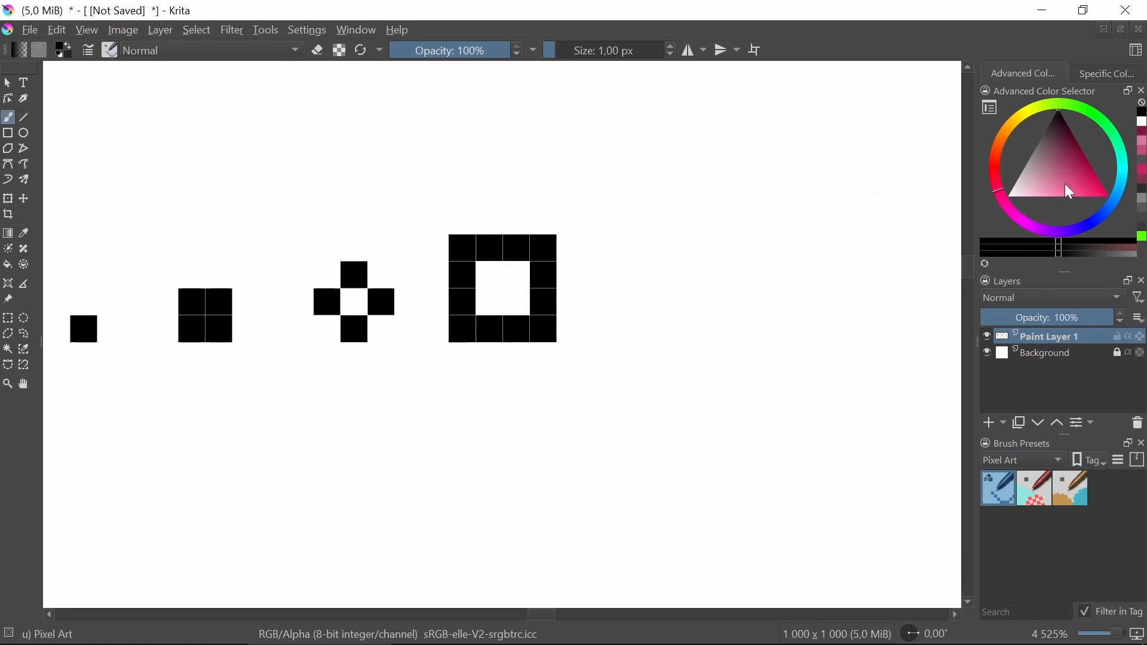
left_click_drag(1071, 192, 977, 224)
left_click(462, 248)
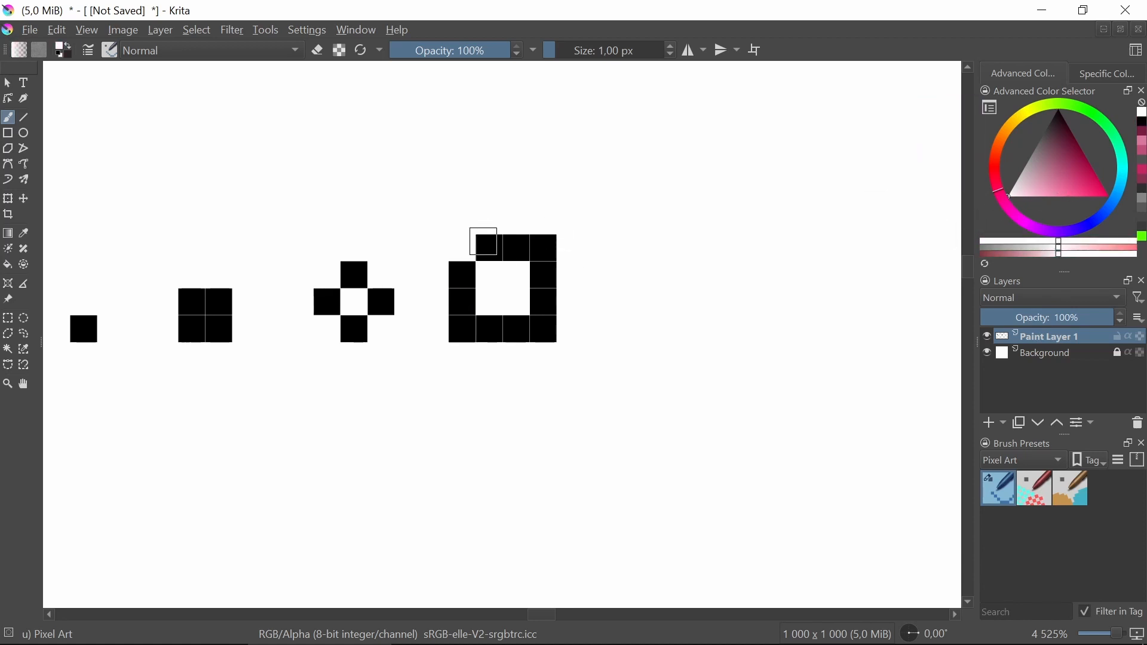
left_click(549, 241)
left_click(544, 337)
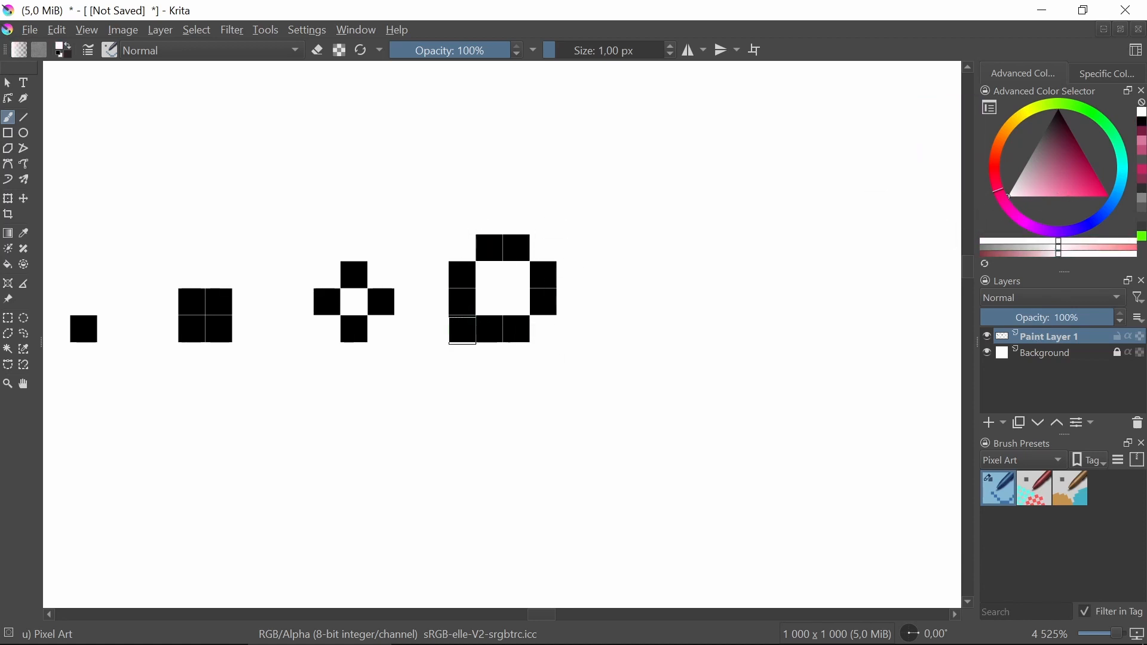
left_click(462, 331)
Draw a five-by-five pixel square ring and paint its four corner pixels white.
scroll(575, 349, "down", 6)
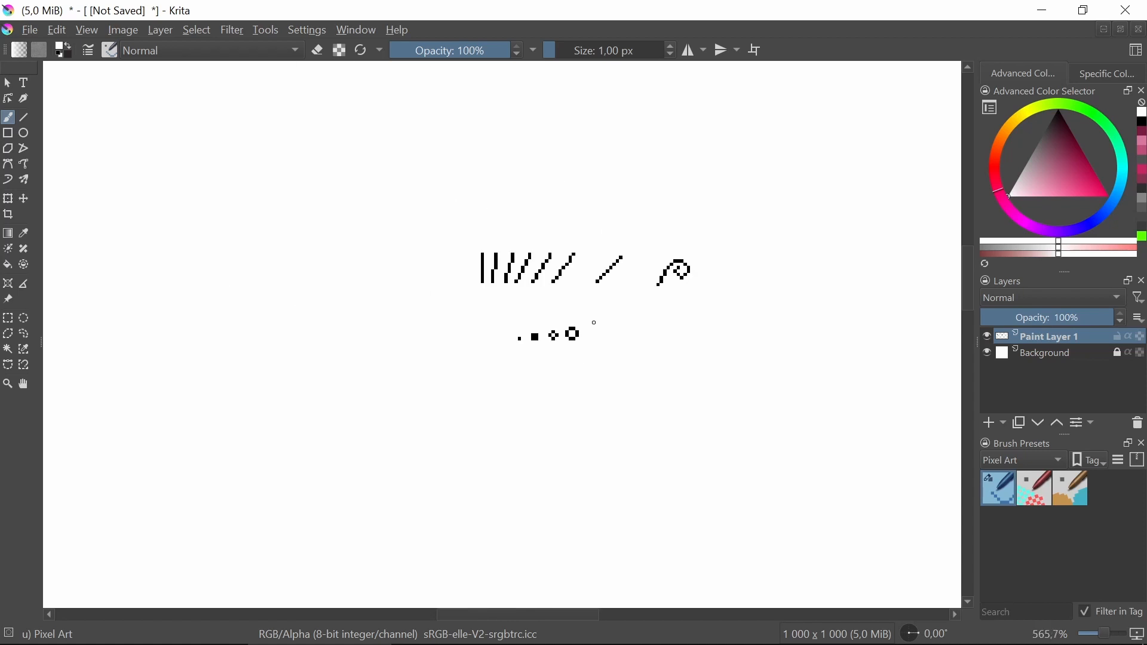
scroll(589, 330, "up", 6)
left_click_drag(588, 297, 505, 313)
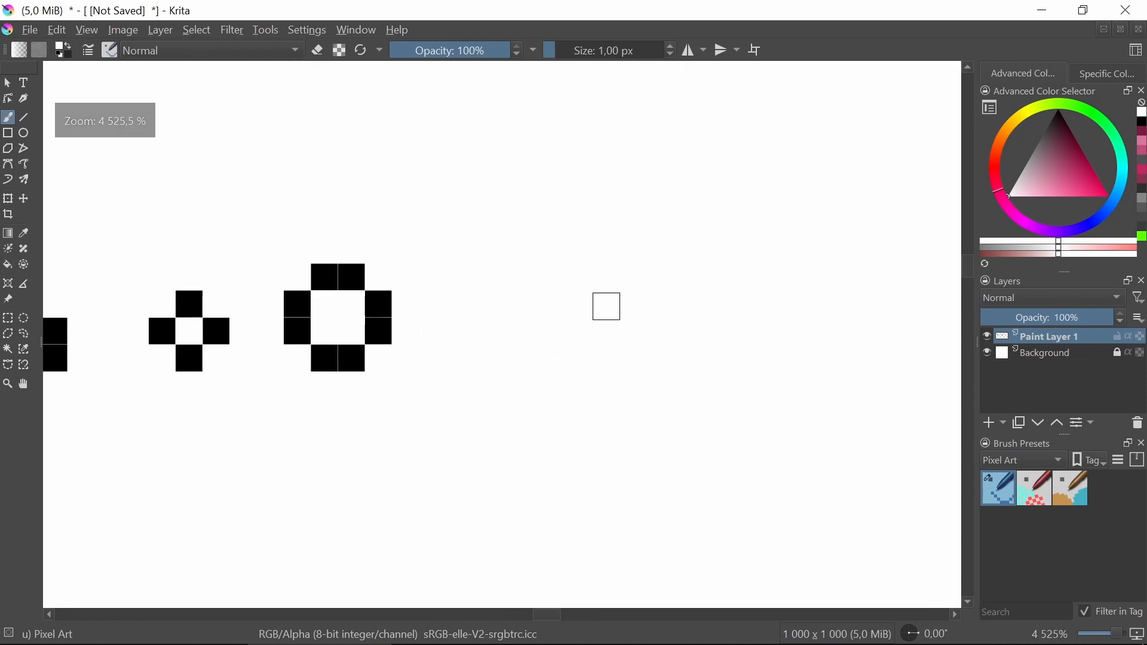
left_click_drag(1044, 173, 1075, 82)
mouse_move(475, 350)
left_mouse_down()
mouse_move(432, 352)
mouse_move(519, 364)
mouse_move(534, 222)
mouse_move(418, 253)
mouse_move(424, 328)
left_mouse_up()
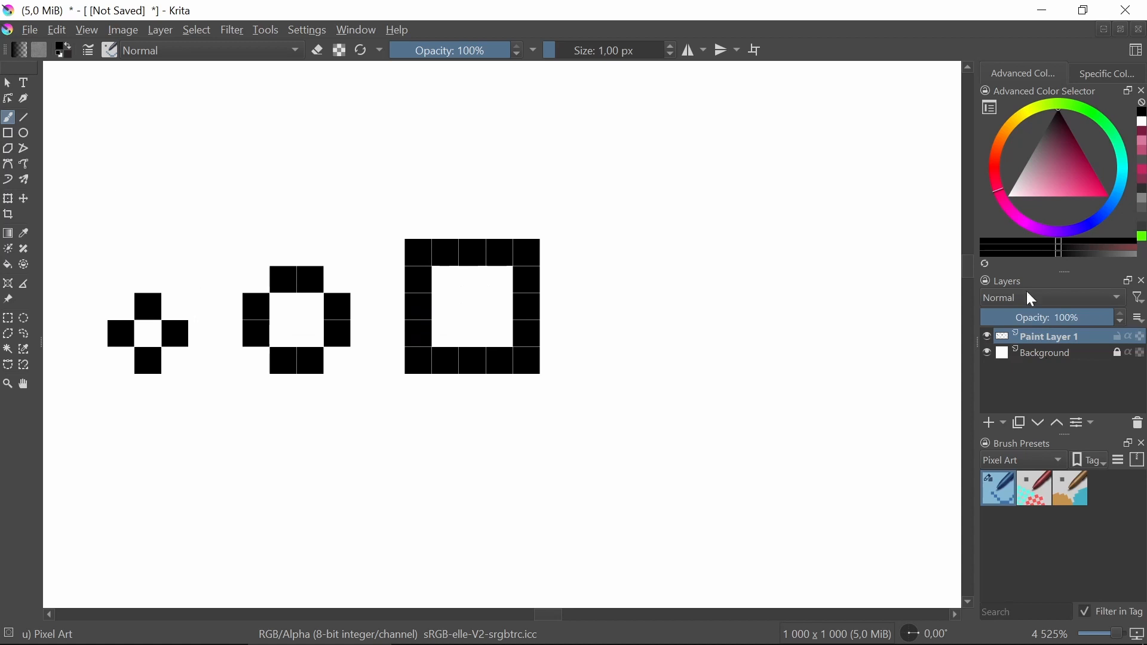
left_click(1007, 196)
left_click(534, 252)
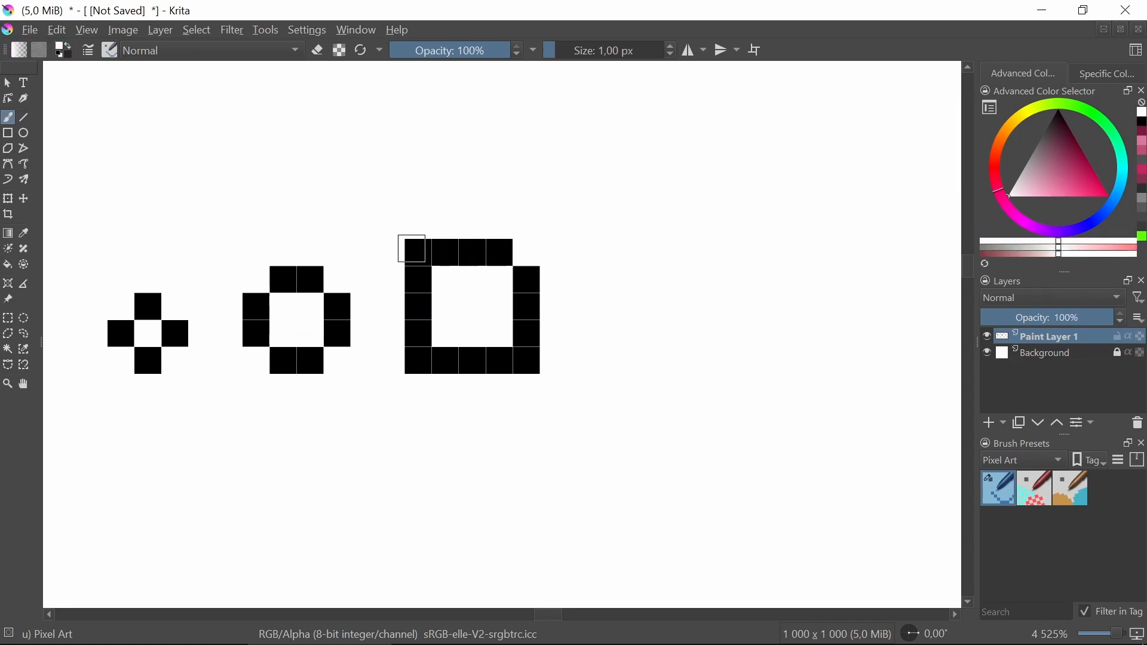
left_click(412, 248)
left_click(418, 359)
left_click(531, 361)
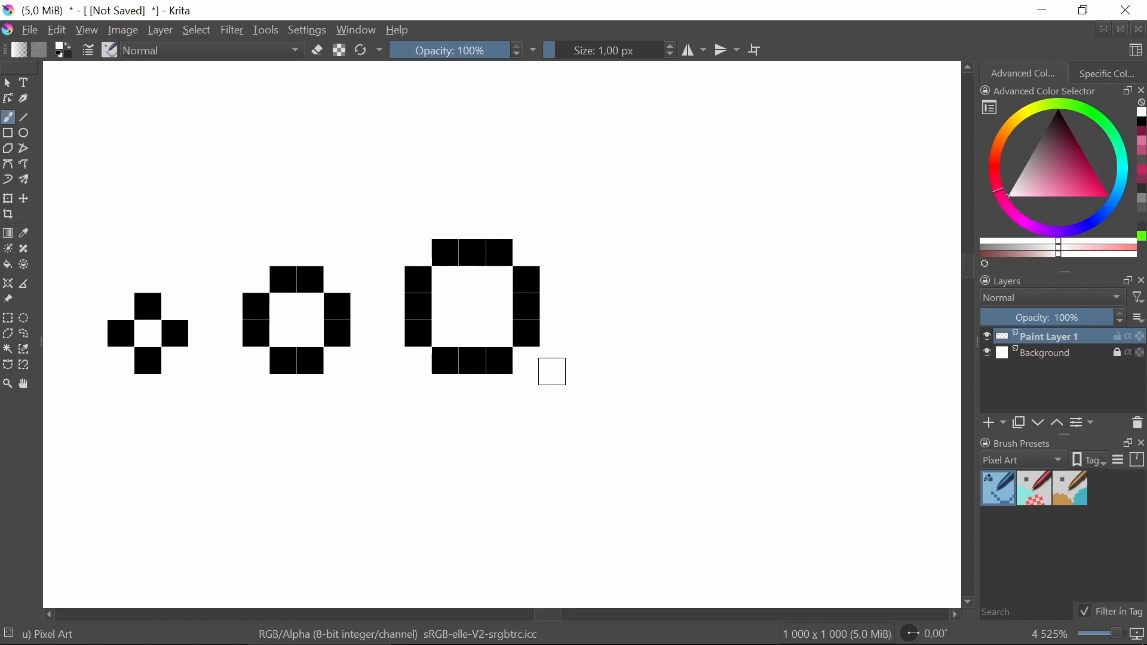
Add black pixels at the four inner corners of the five-by-five ring.
scroll(549, 360, "down", 5)
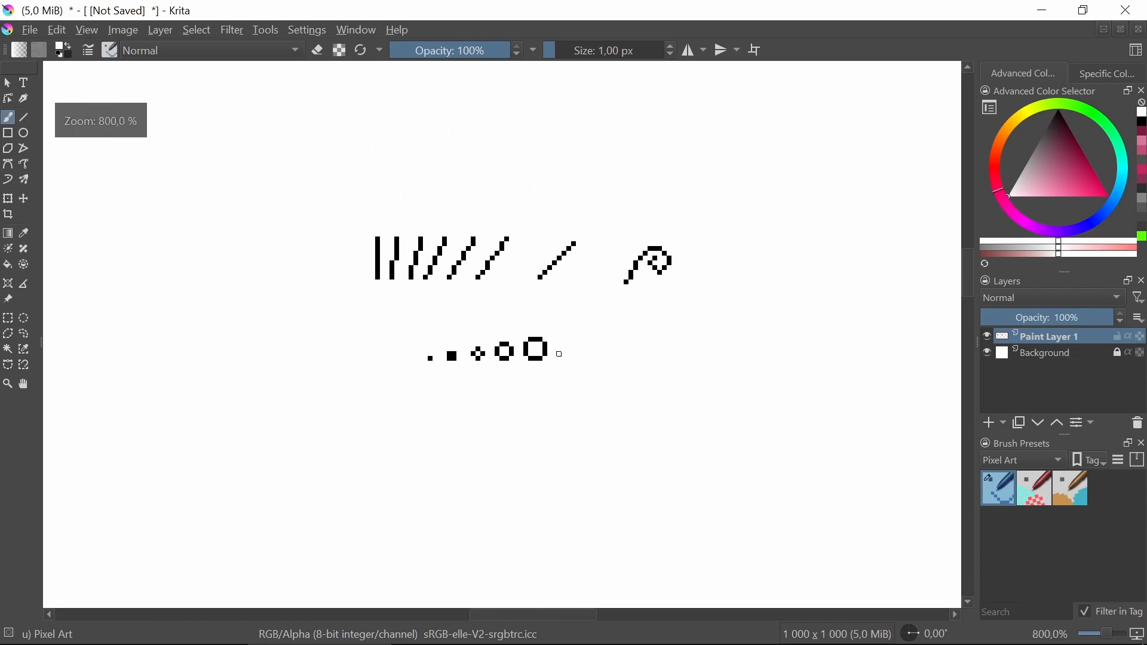
scroll(558, 353, "up", 5)
left_click_drag(455, 366, 476, 369)
scroll(476, 368, "up", 1)
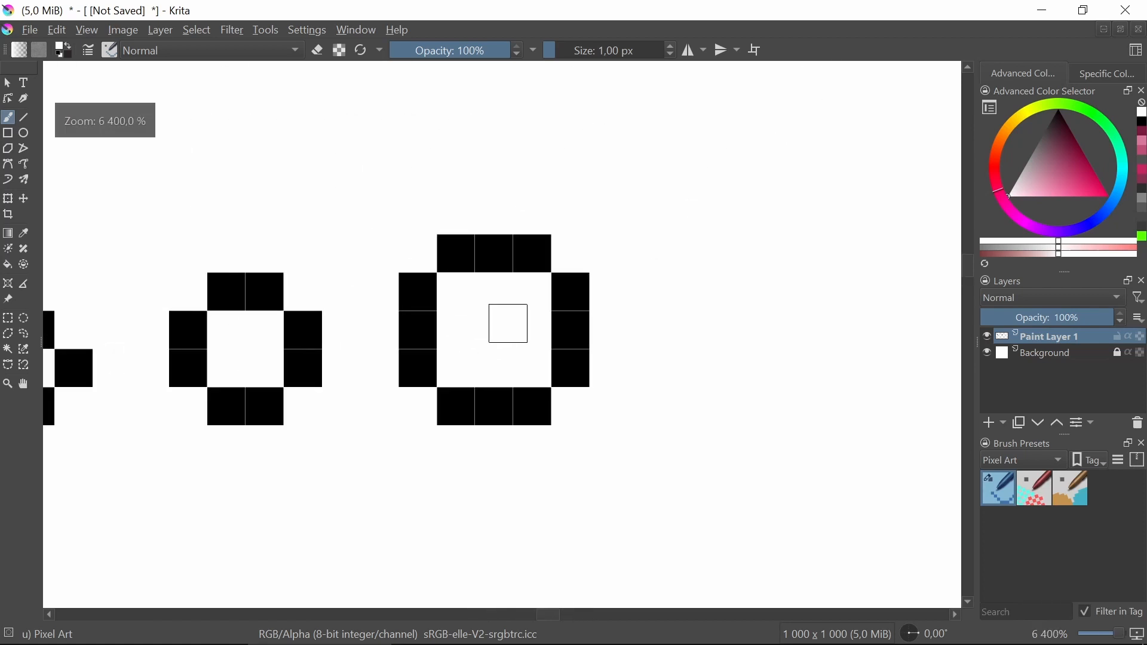
scroll(508, 323, "down", 1)
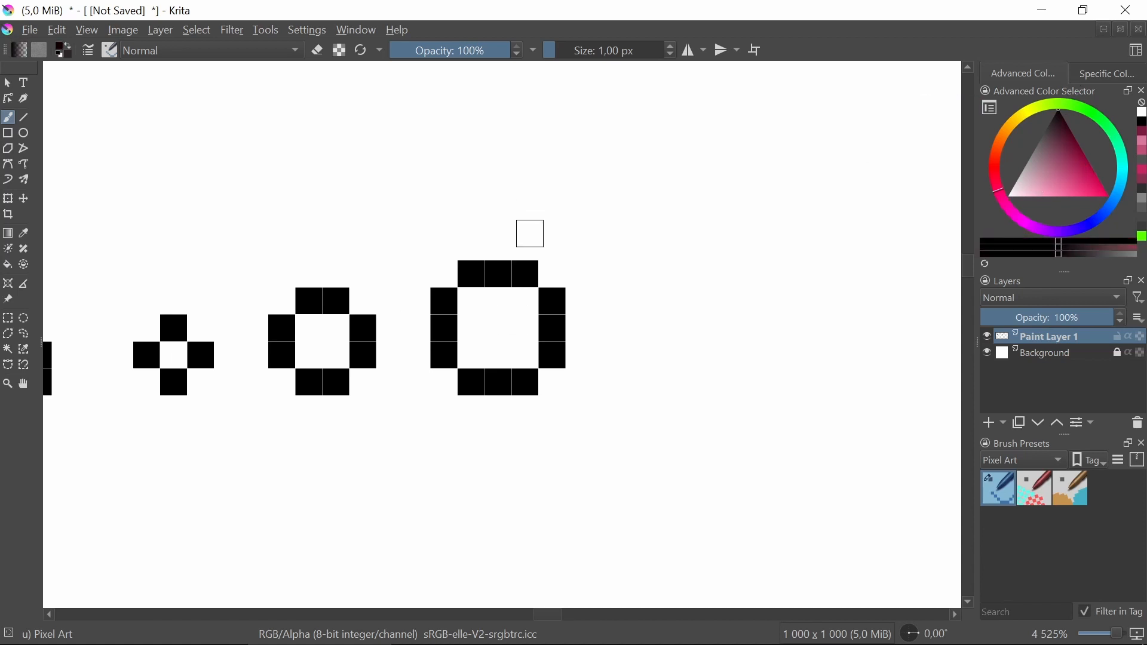
scroll(514, 345, "up", 1)
left_click(532, 250)
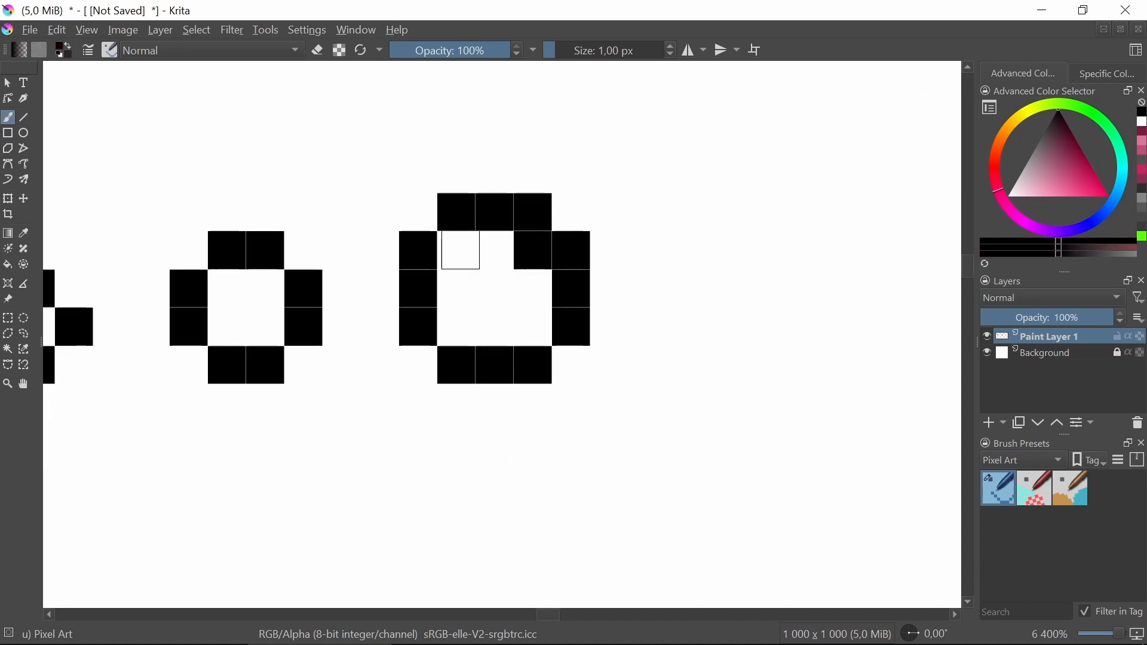
left_click(457, 250)
left_click(455, 325)
left_click(529, 325)
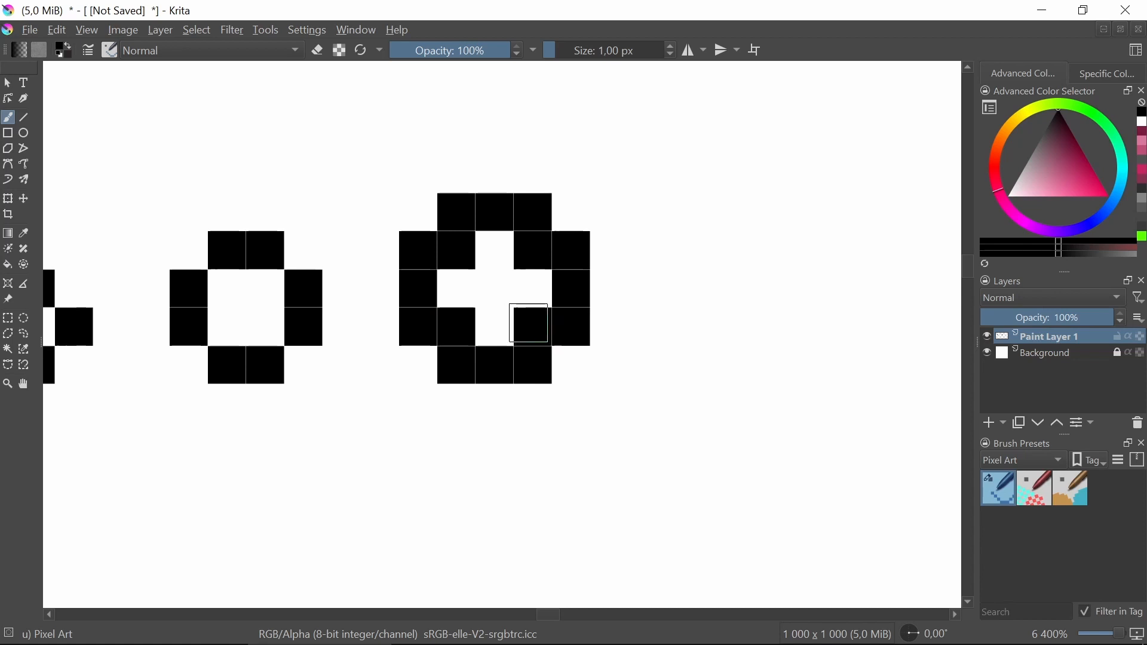
Paint the ring's straight edge pixels white to turn it into a stepped diamond outline.
left_click_drag(1061, 181, 1004, 199)
left_click(528, 209)
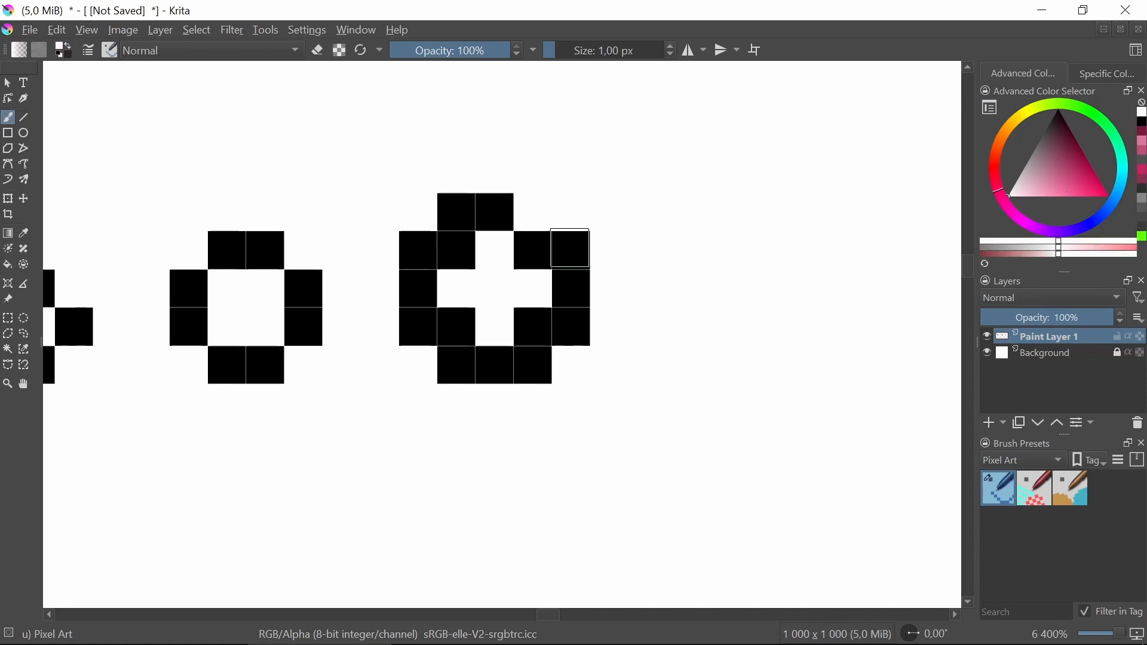
left_click(570, 248)
left_click(457, 212)
left_click(418, 250)
left_click(419, 327)
left_click(462, 367)
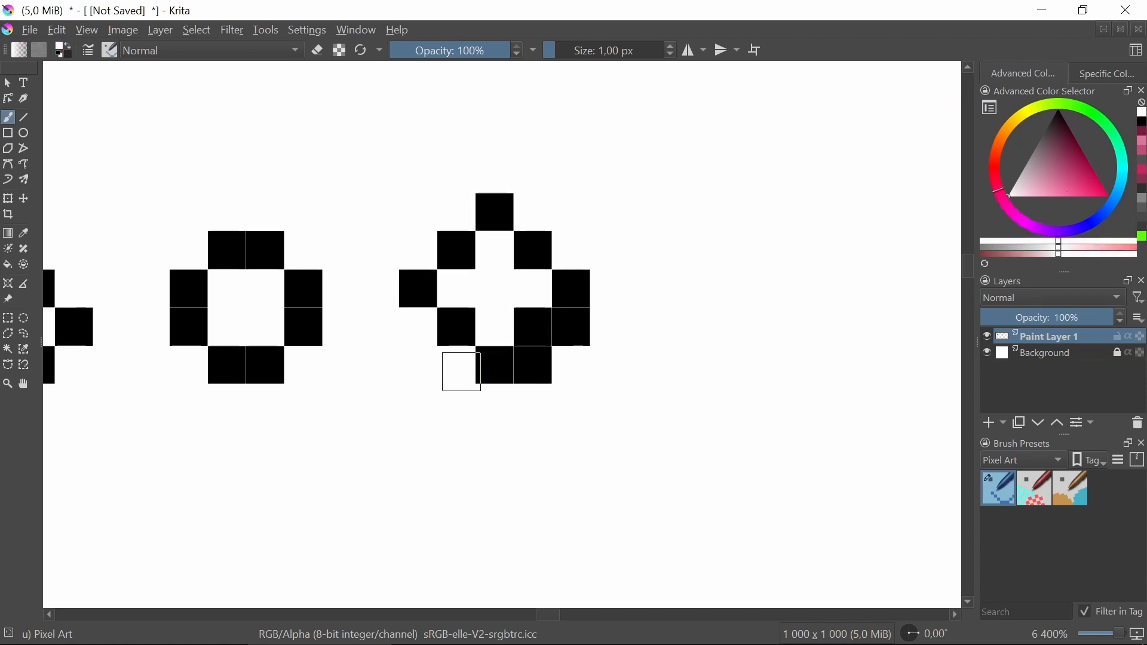
left_click(532, 365)
left_click(572, 327)
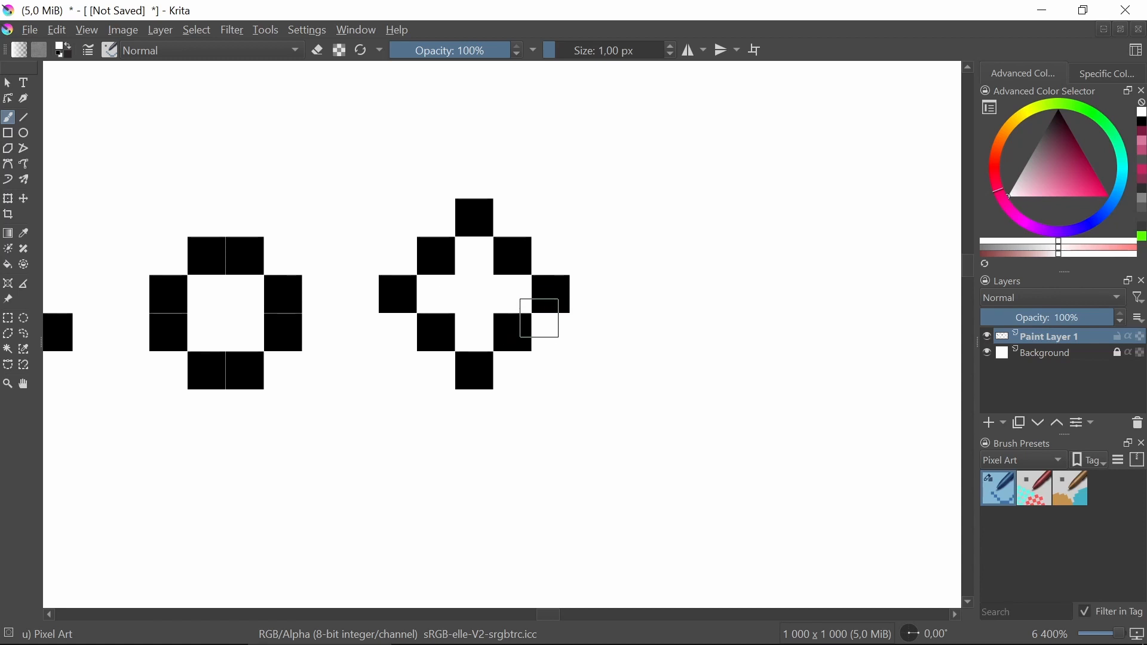
Draw a larger rounded circle from two-pixel runs and single diagonal pixels beside the diamond.
scroll(655, 313, "down", 3)
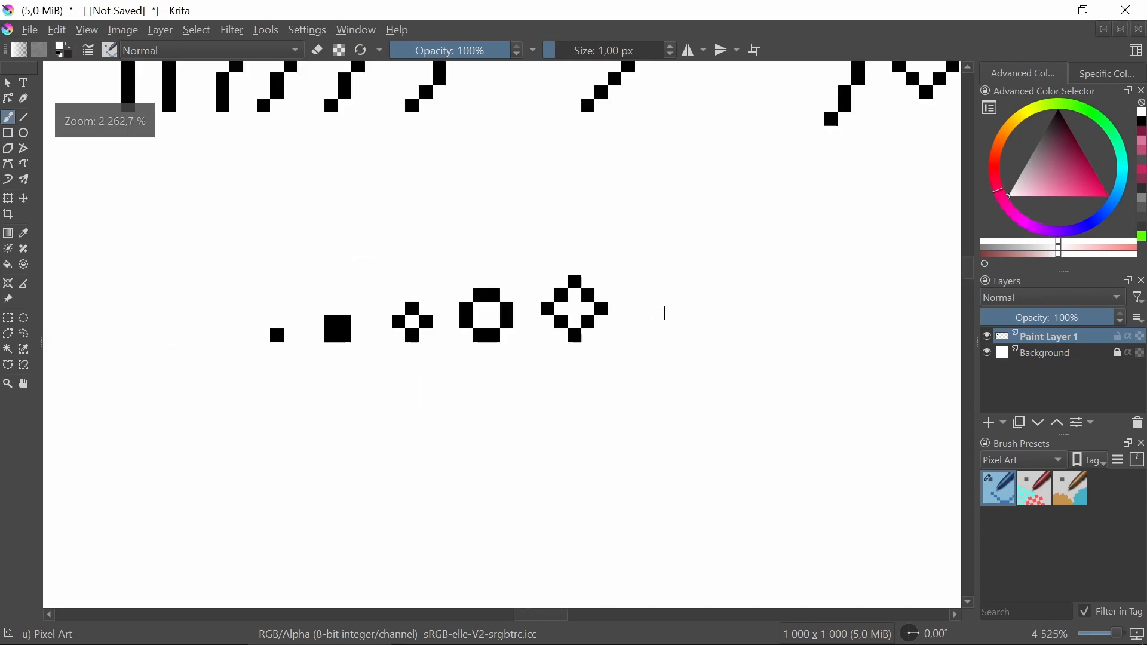
scroll(499, 317, "up", 3)
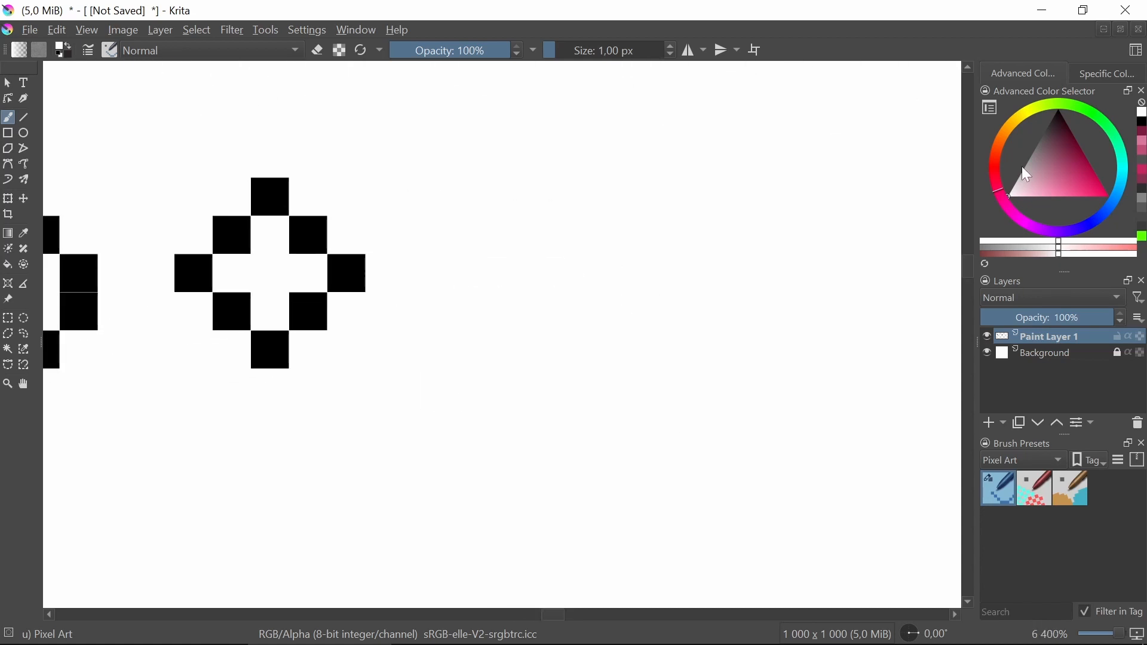
left_click_drag(499, 350, 540, 346)
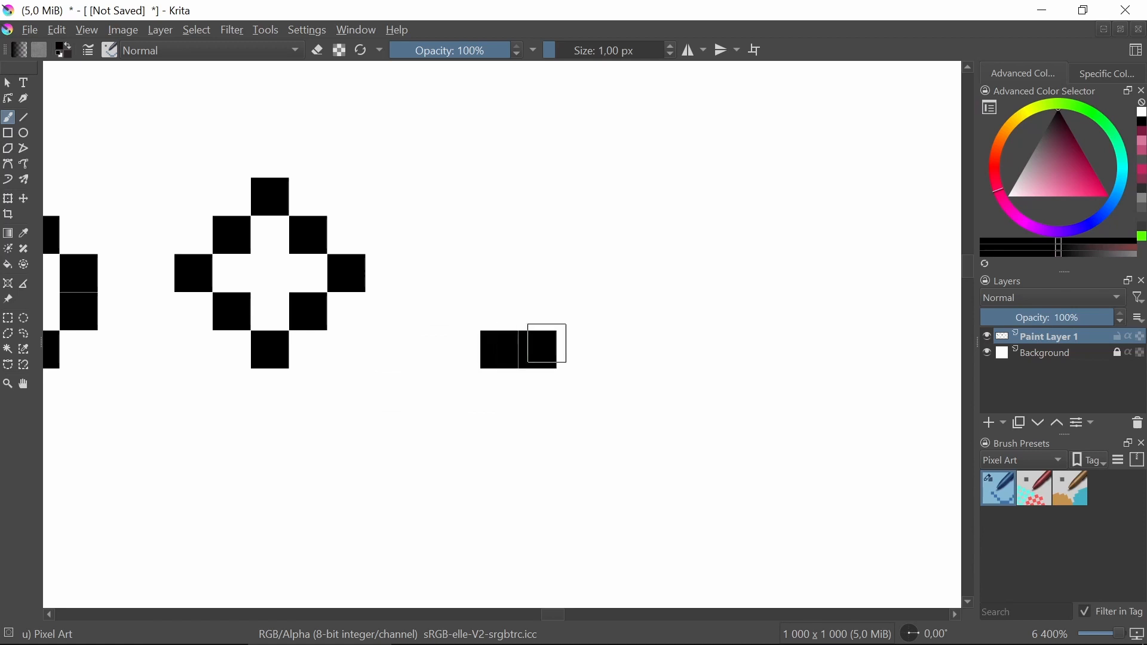
left_click(458, 311)
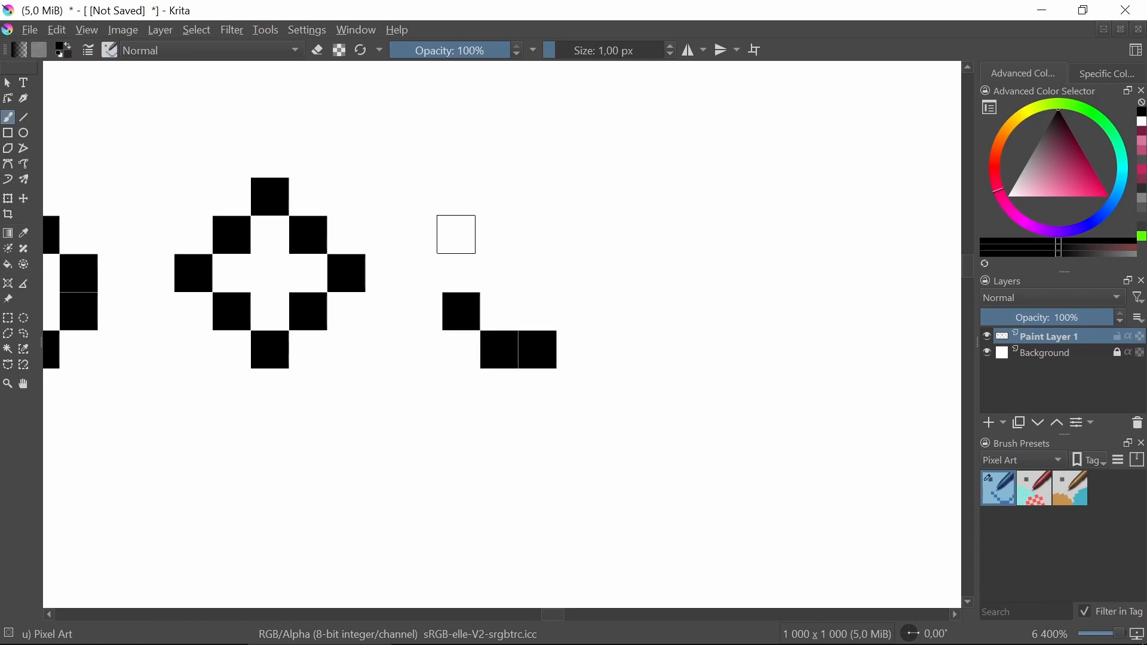
left_click_drag(421, 242, 423, 272)
left_click(460, 196)
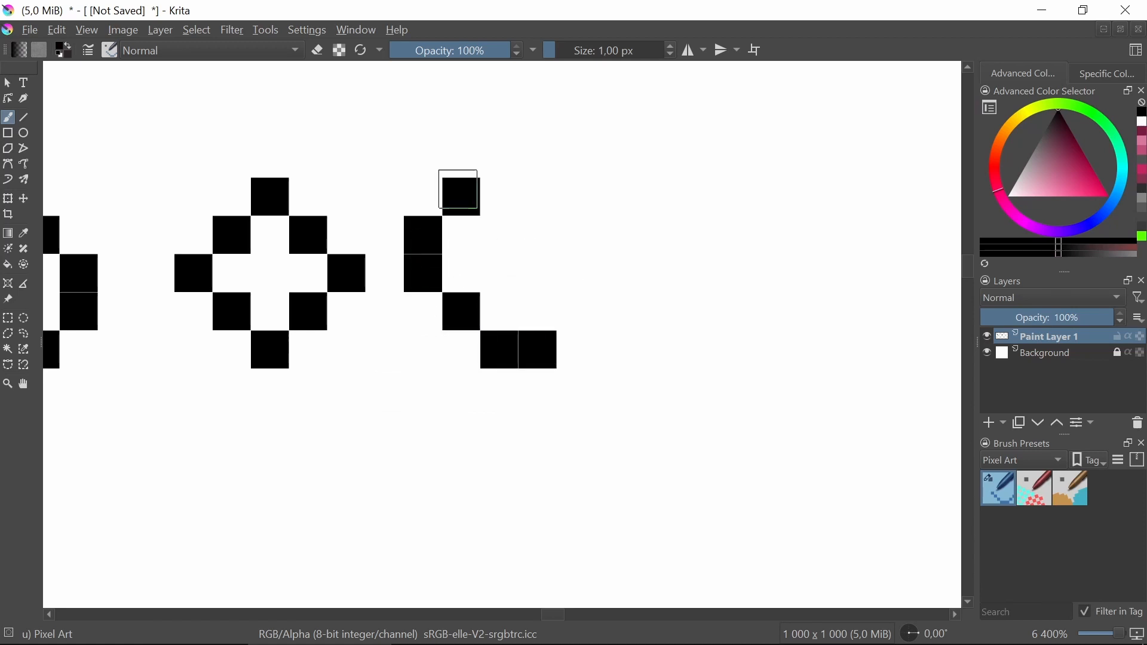
left_click_drag(497, 159, 544, 160)
left_click(576, 197)
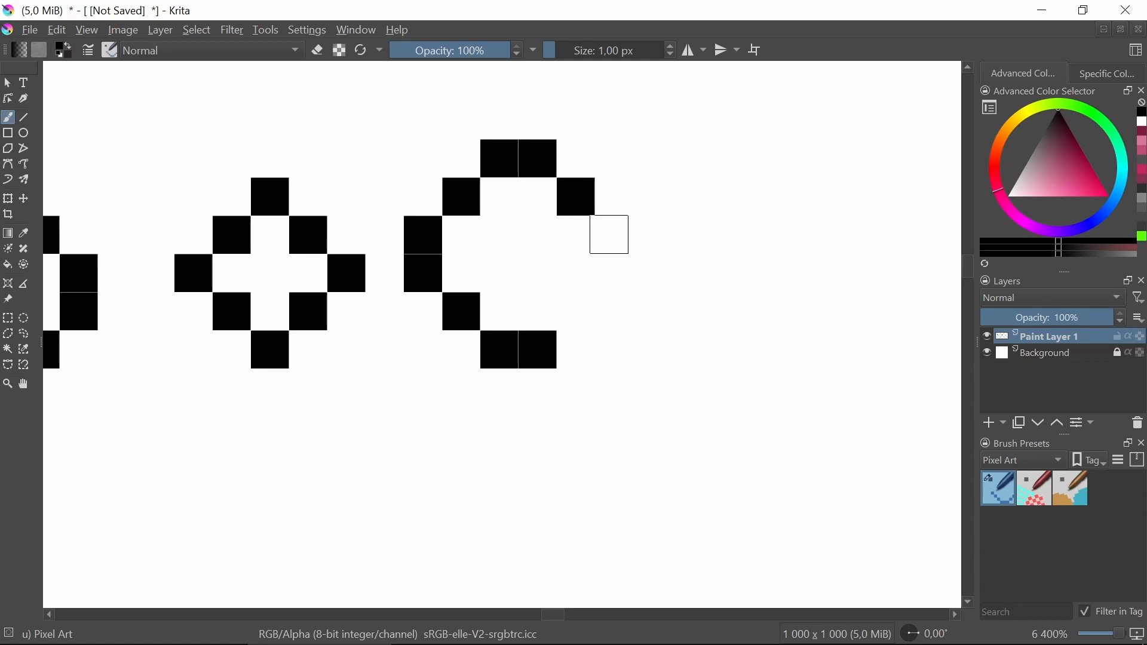
left_click_drag(614, 236, 614, 273)
left_click(577, 318)
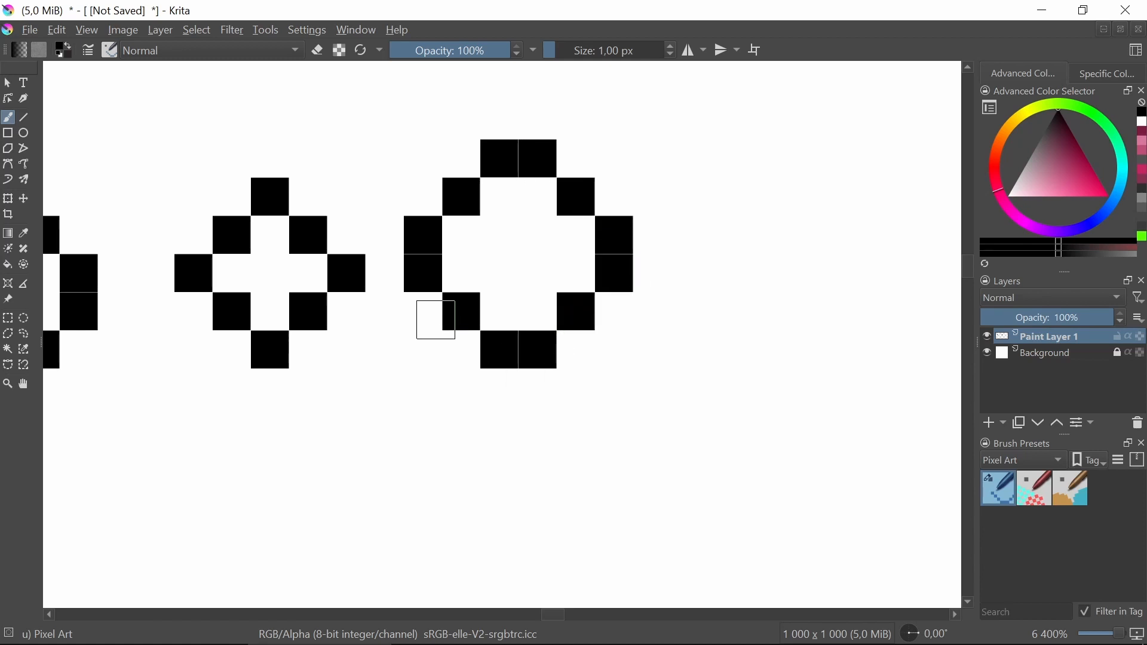
left_click_drag(424, 345, 457, 350)
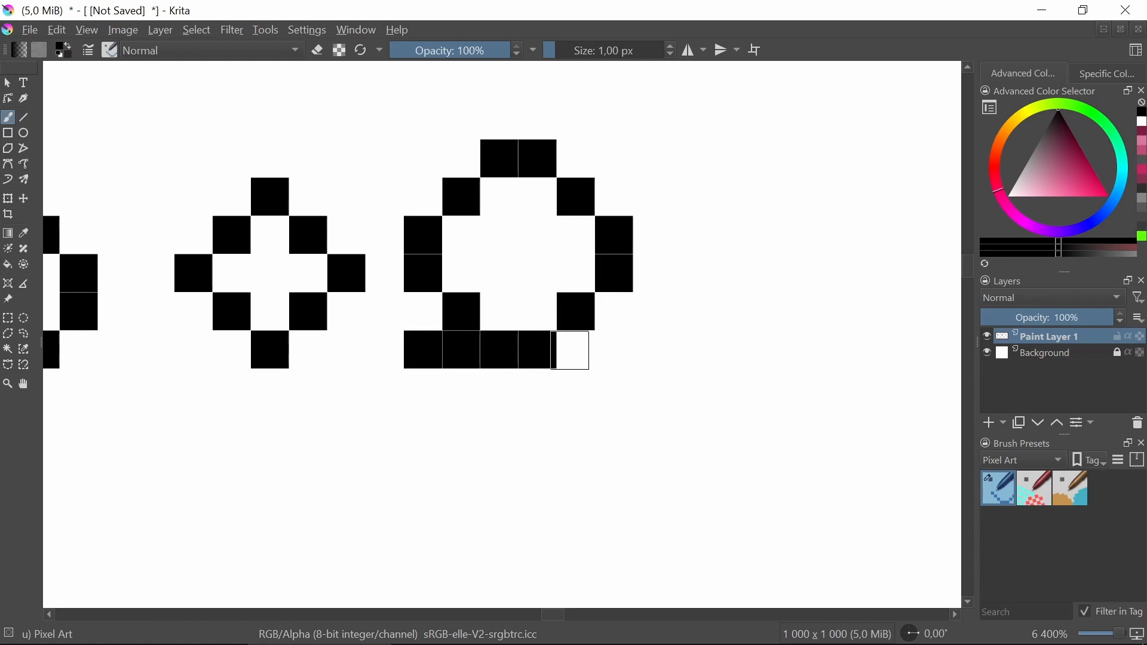
left_click(573, 350)
left_click(616, 351)
Undo the last four strokes along the circle's bottom and zoom out to view all shapes.
key("ctrl+z")
key("ctrl+z")
key("ctrl+z")
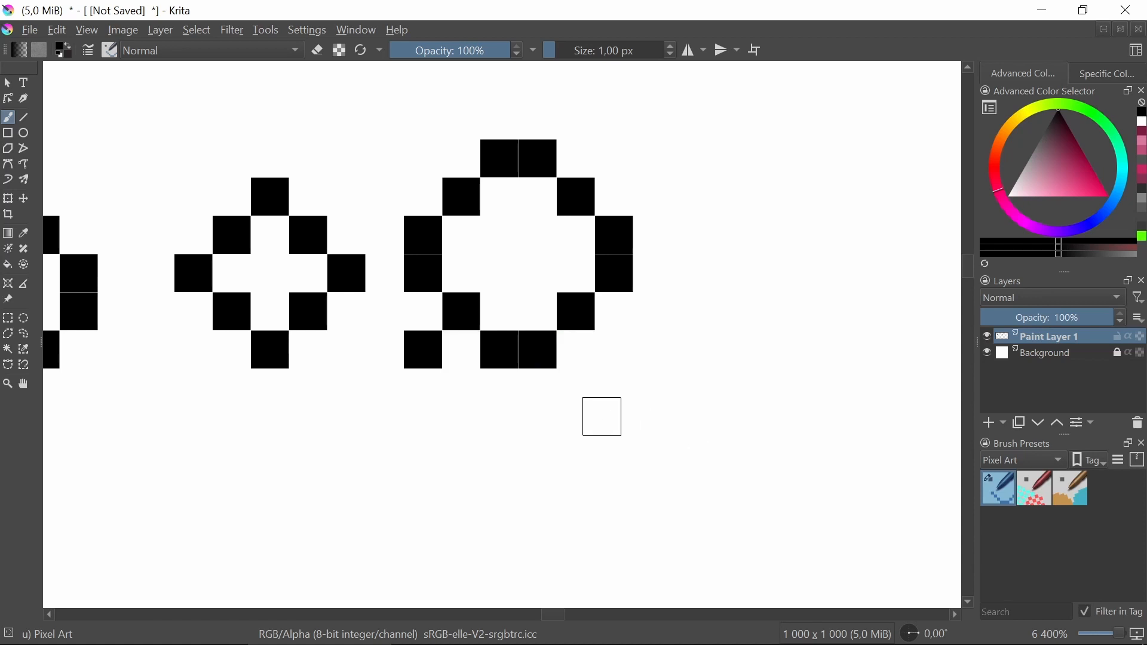
key("ctrl+z")
scroll(596, 414, "down", 2)
scroll(596, 415, "down", 4)
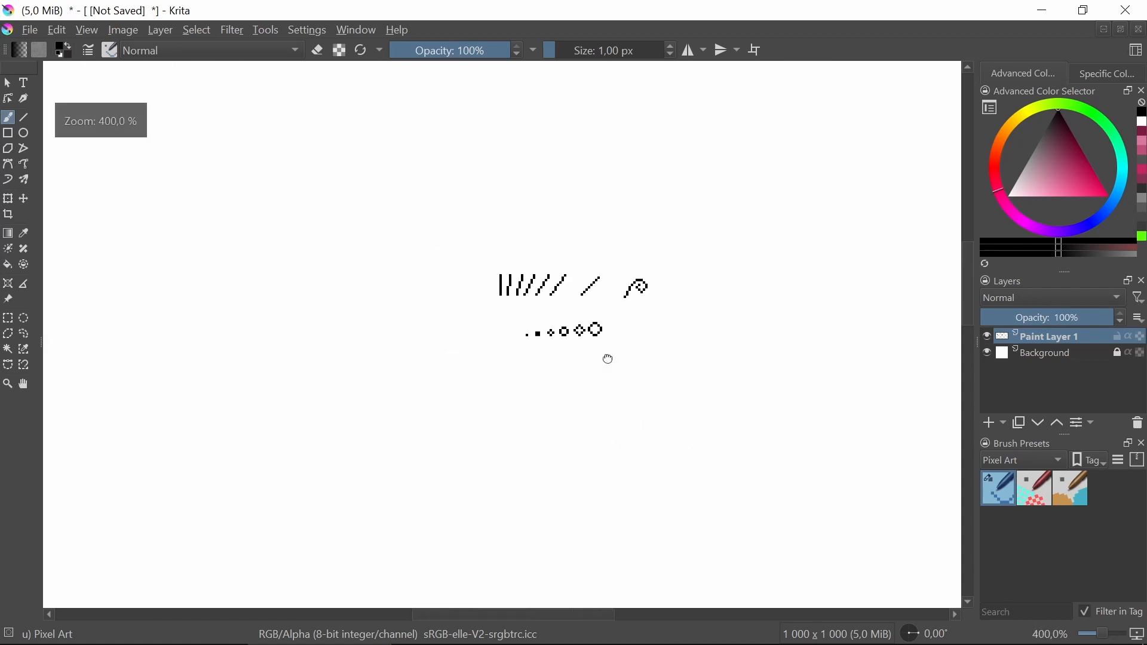
Start a second row of shapes below the first pixel: a single pixel, a three-pixel L, and a four-pixel bump.
scroll(538, 279, "down", 1)
scroll(536, 277, "up", 4)
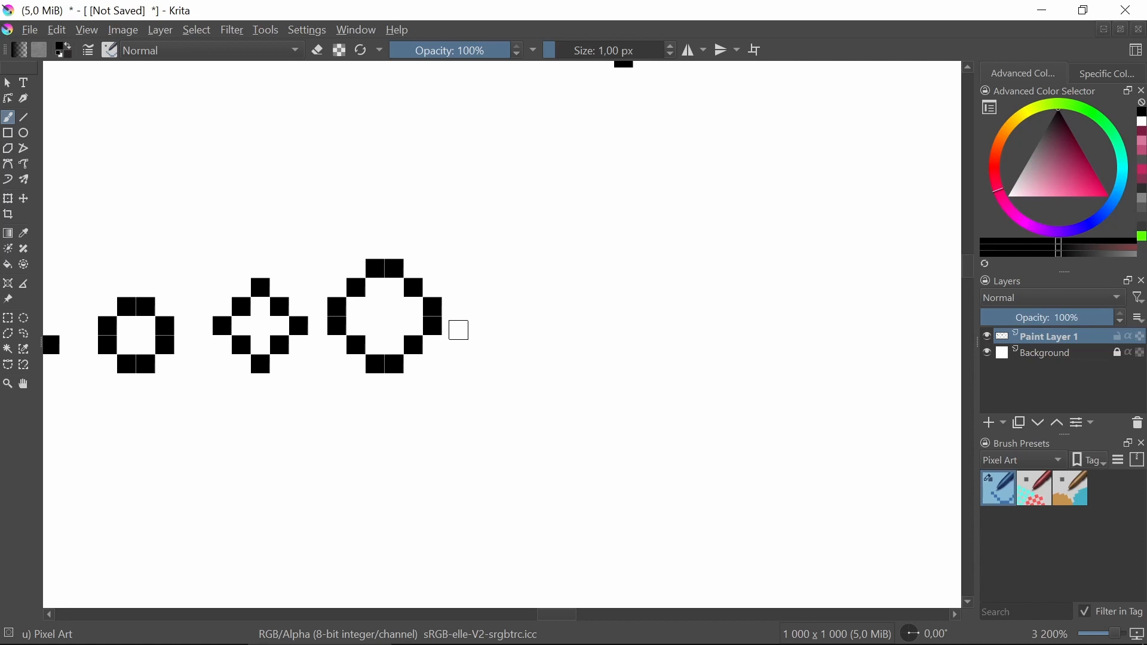
left_click_drag(302, 448, 576, 360)
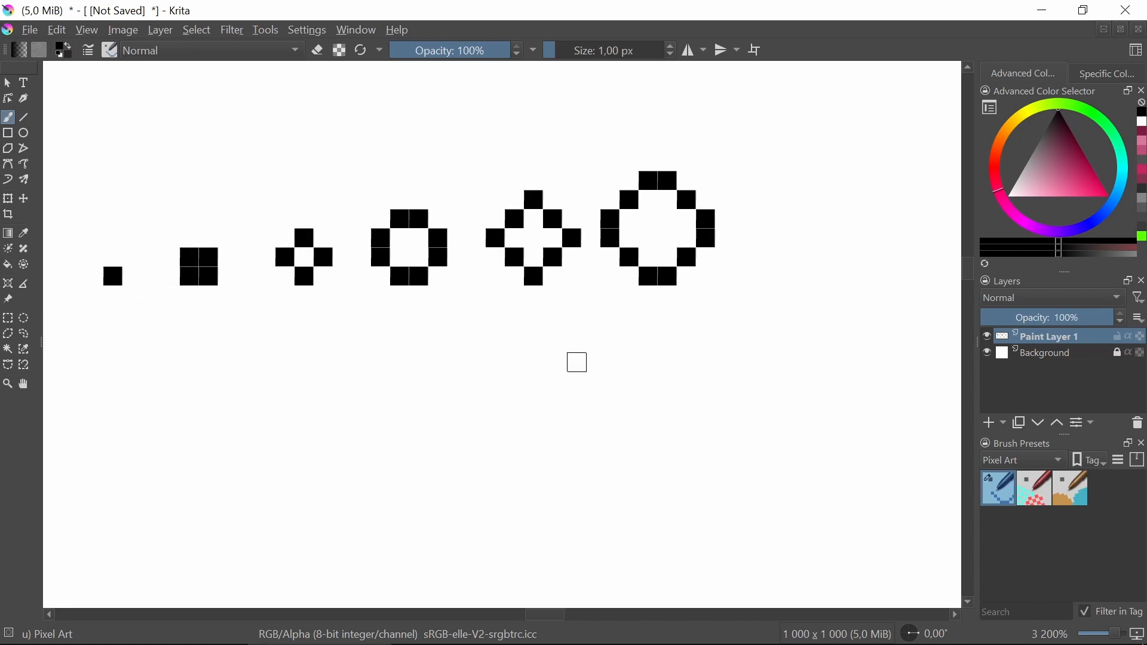
left_click_drag(395, 391, 445, 383)
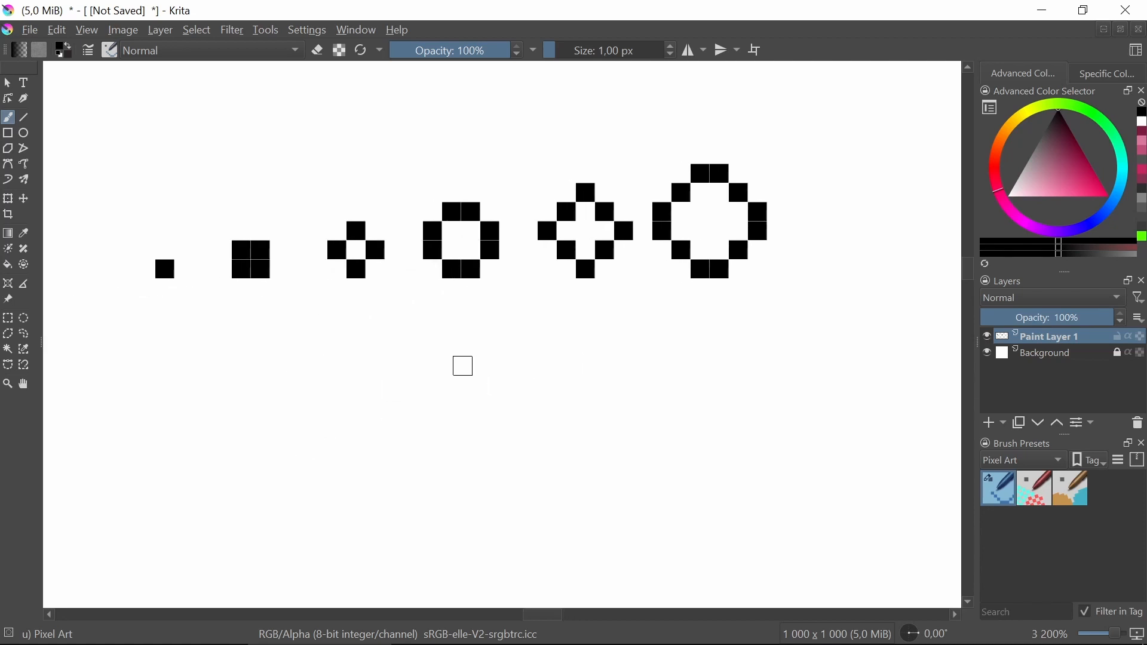
left_click_drag(359, 476, 464, 379)
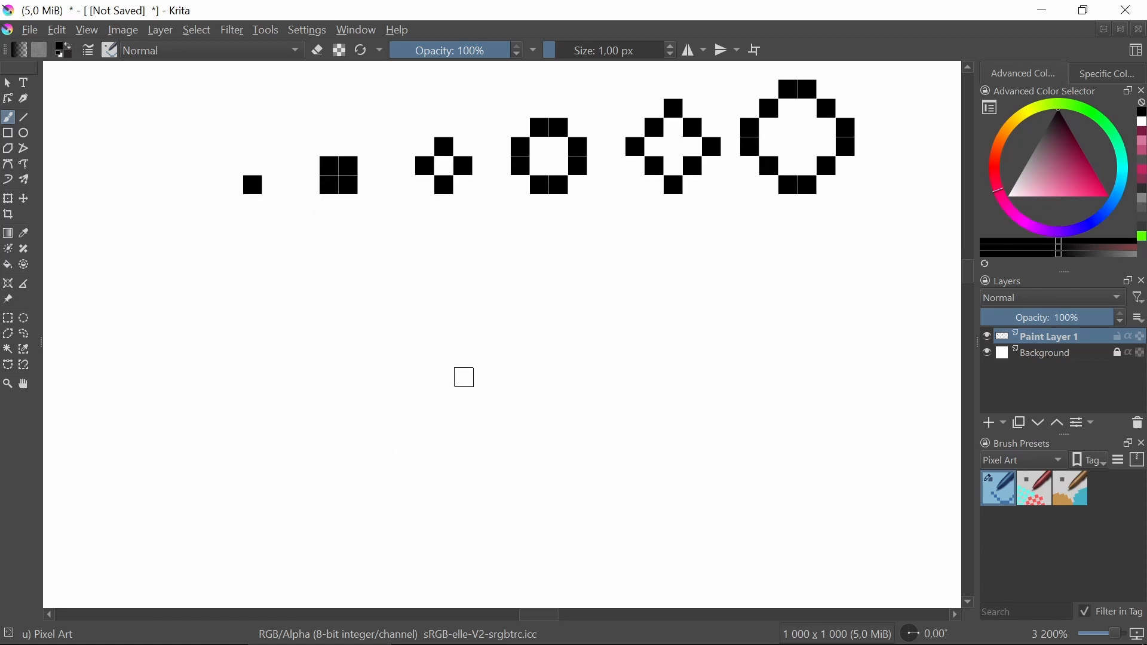
scroll(259, 339, "up", 2)
scroll(287, 278, "down", 1)
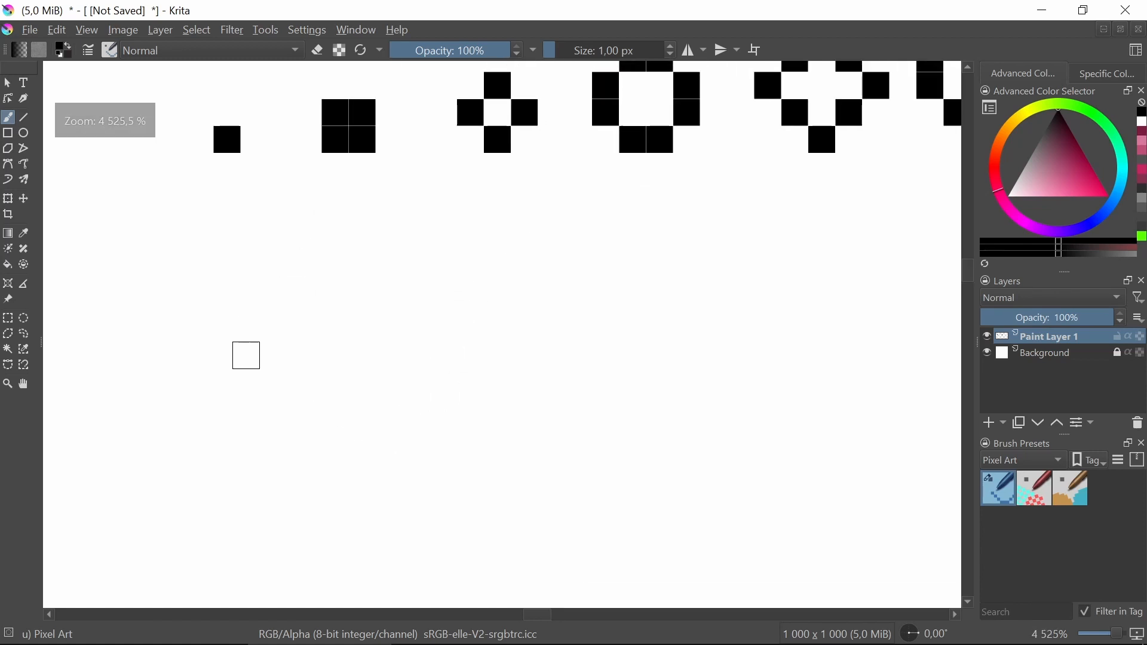
left_click(227, 329)
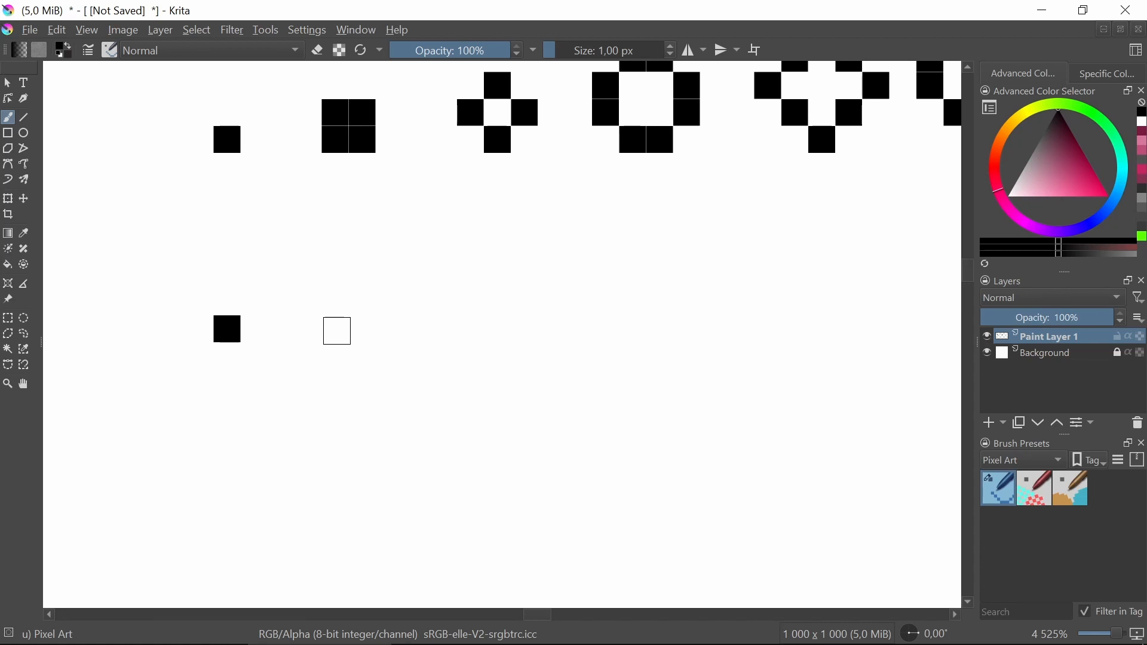
left_click(337, 331)
left_click(359, 329)
left_click(338, 303)
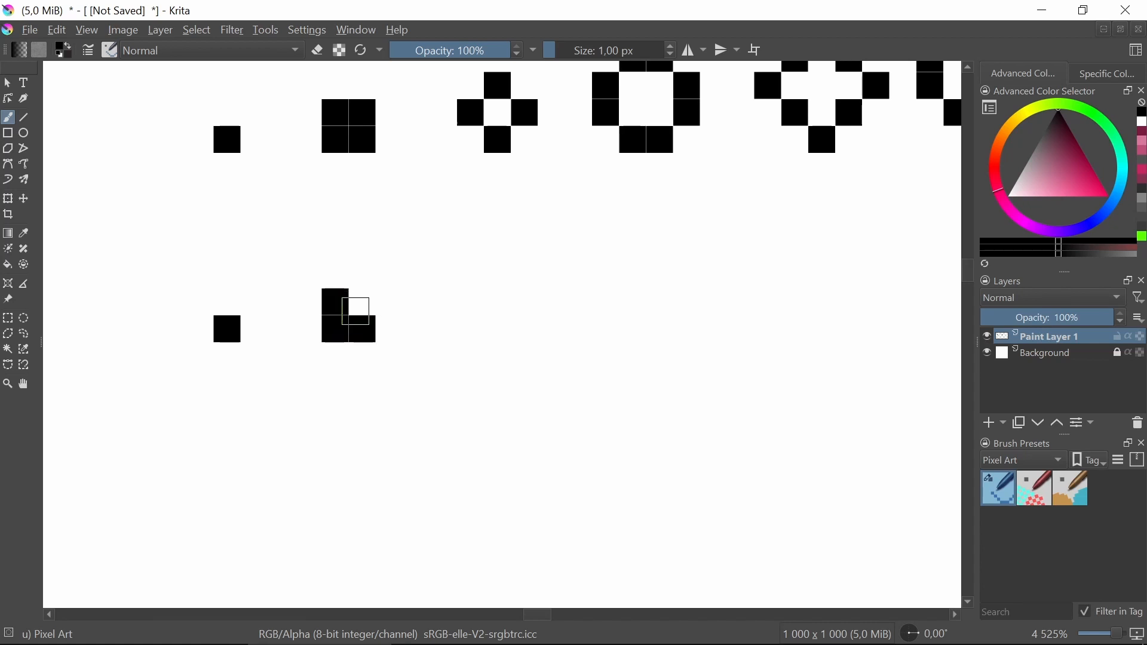
mouse_move(445, 318)
left_mouse_down()
mouse_move(326, 318)
mouse_move(397, 323)
left_mouse_up()
left_click(379, 301)
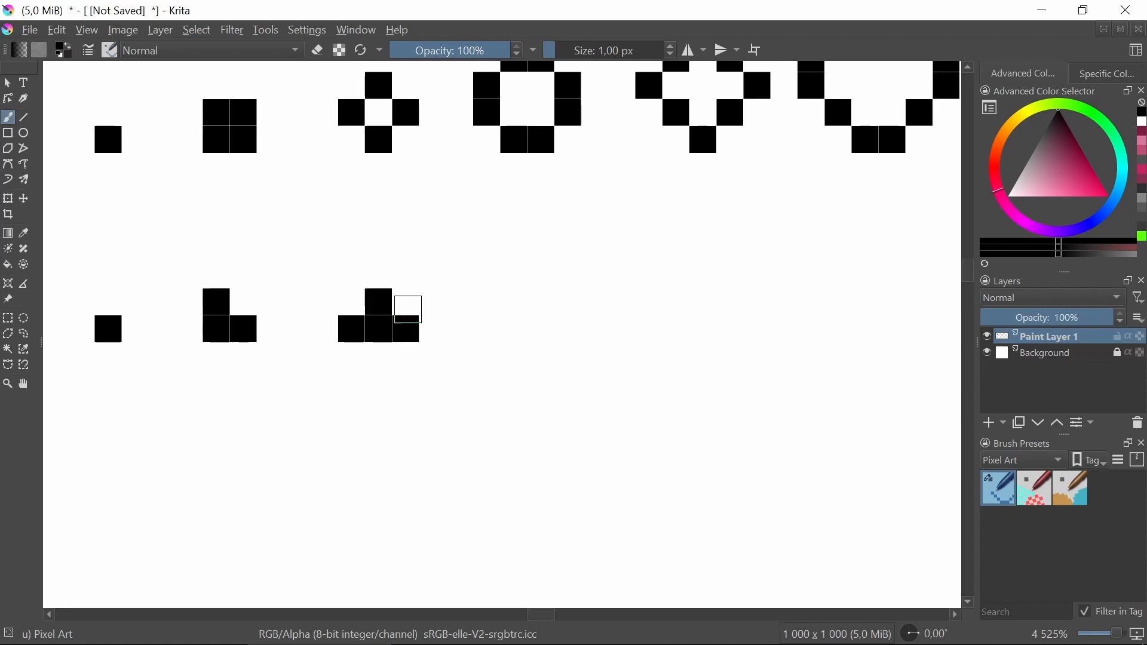
Draw two wider stepped domes, a four-wide base with two on top and a five-wide base topped by three and one.
scroll(393, 300, "down", 10)
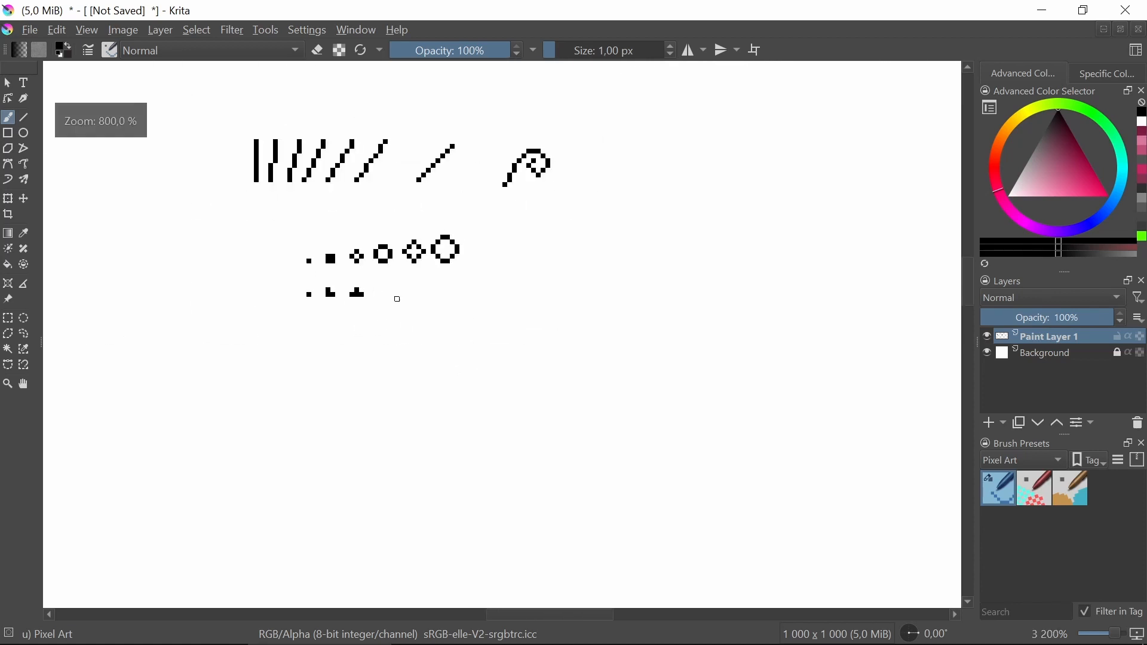
scroll(380, 295, "up", 10)
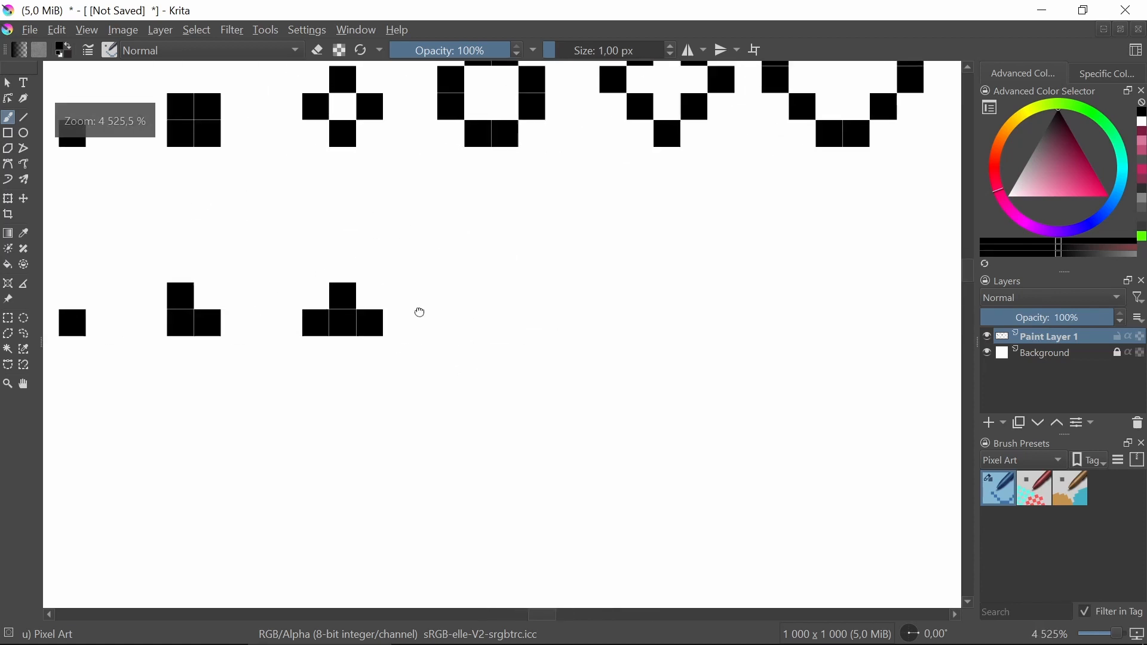
mouse_move(501, 329)
left_mouse_down()
mouse_move(425, 343)
mouse_move(405, 319)
mouse_move(384, 326)
mouse_move(403, 314)
mouse_move(389, 302)
left_mouse_up()
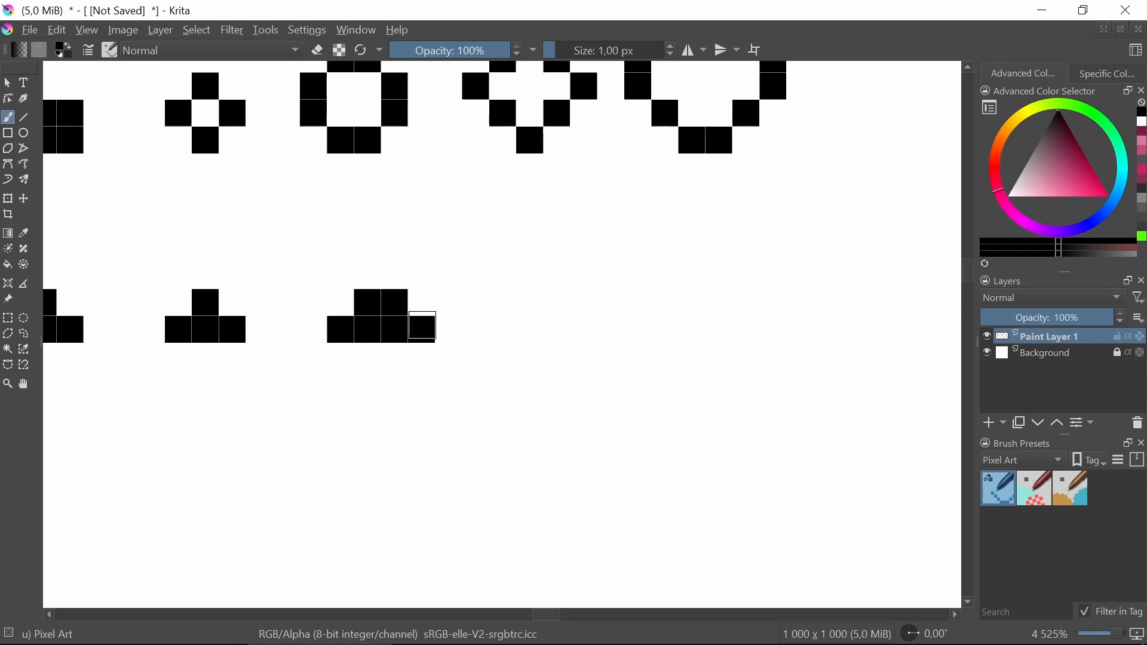
left_click_drag(392, 355, 170, 349)
left_click_drag(307, 322, 419, 320)
left_click_drag(334, 294, 388, 296)
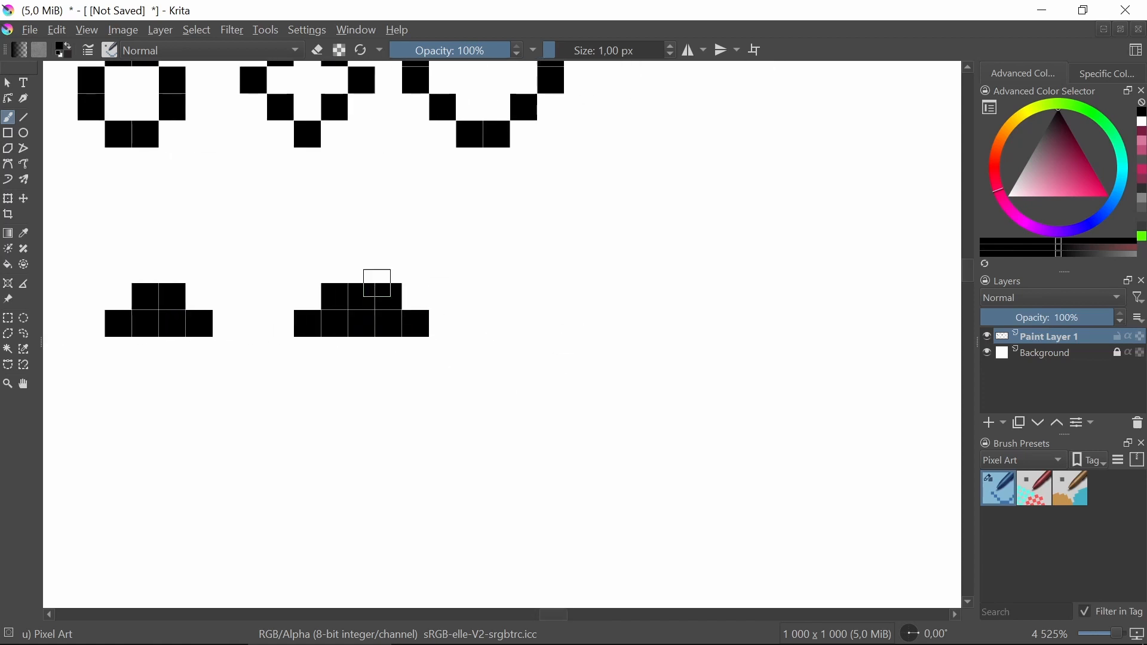
left_click(360, 263)
Zoom and pan around the canvas to inspect the rows of circles and domes at different magnifications.
scroll(450, 284, "down", 4)
scroll(425, 294, "up", 4)
scroll(461, 257, "down", 2)
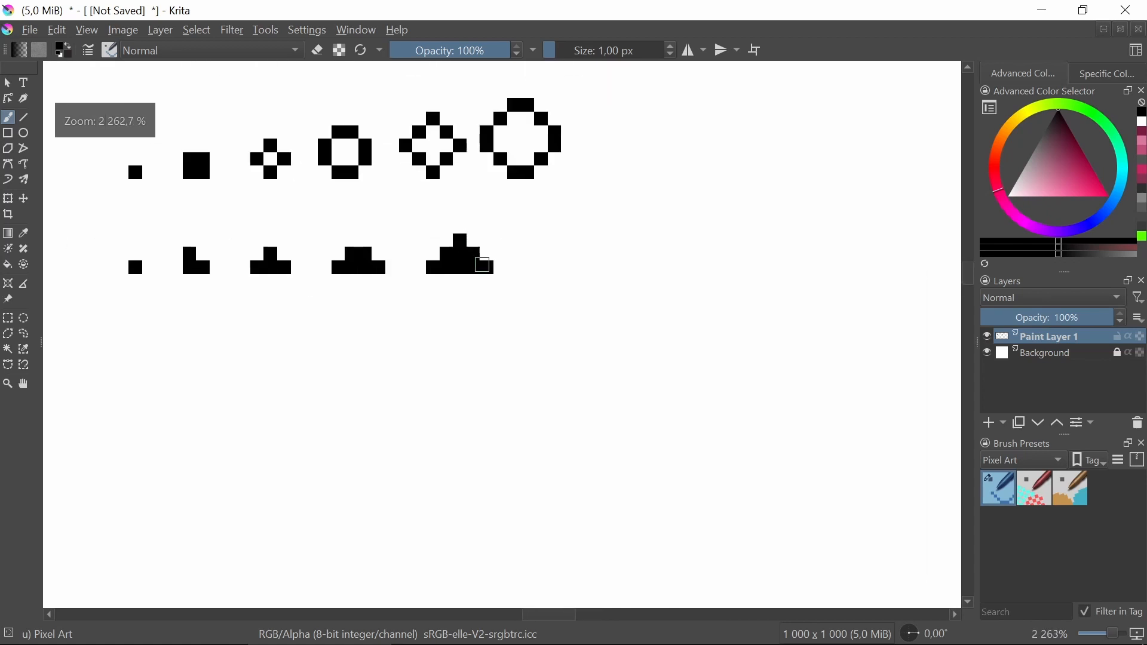
scroll(481, 265, "down", 2)
scroll(526, 263, "up", 4)
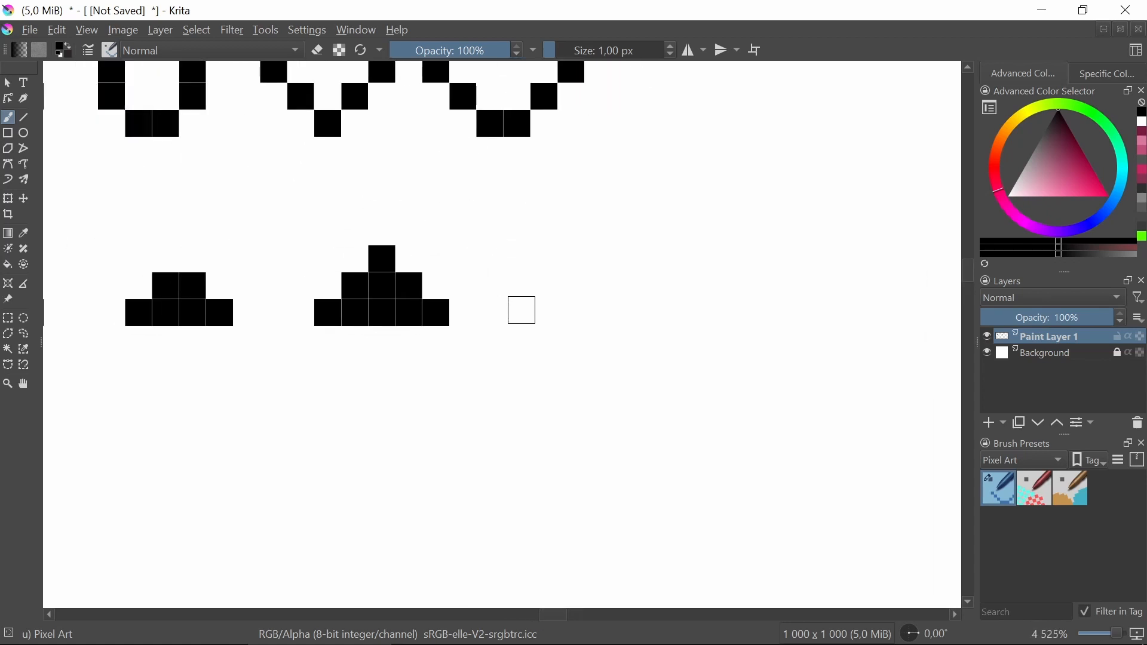
scroll(519, 295, "down", 4)
scroll(508, 305, "up", 3)
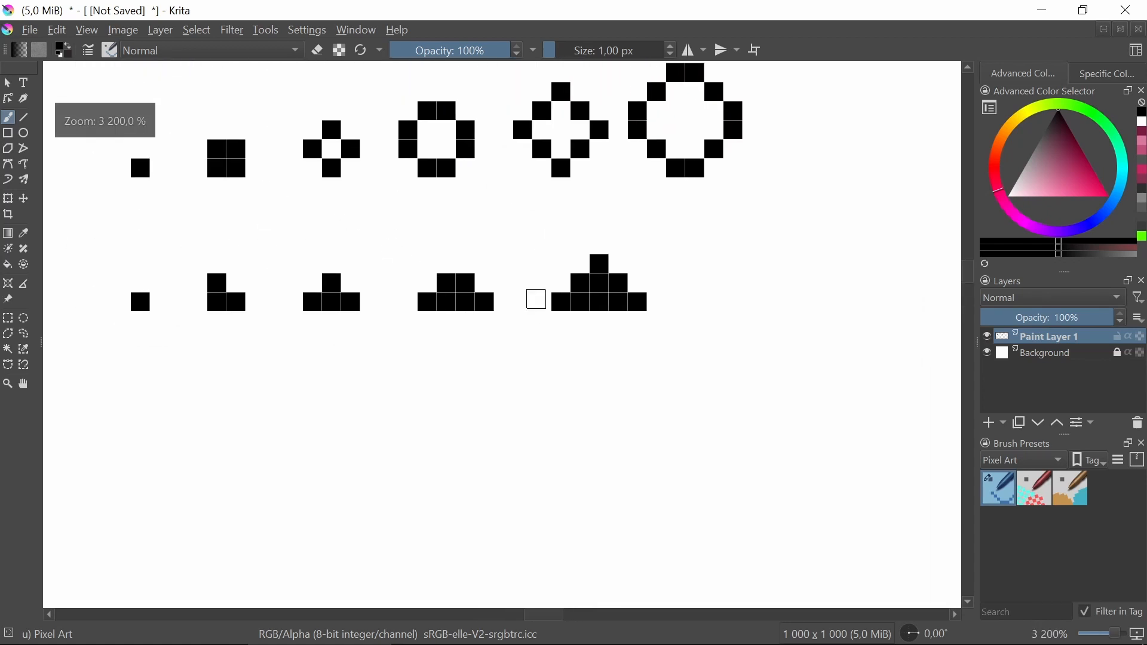
scroll(626, 321, "down", 3)
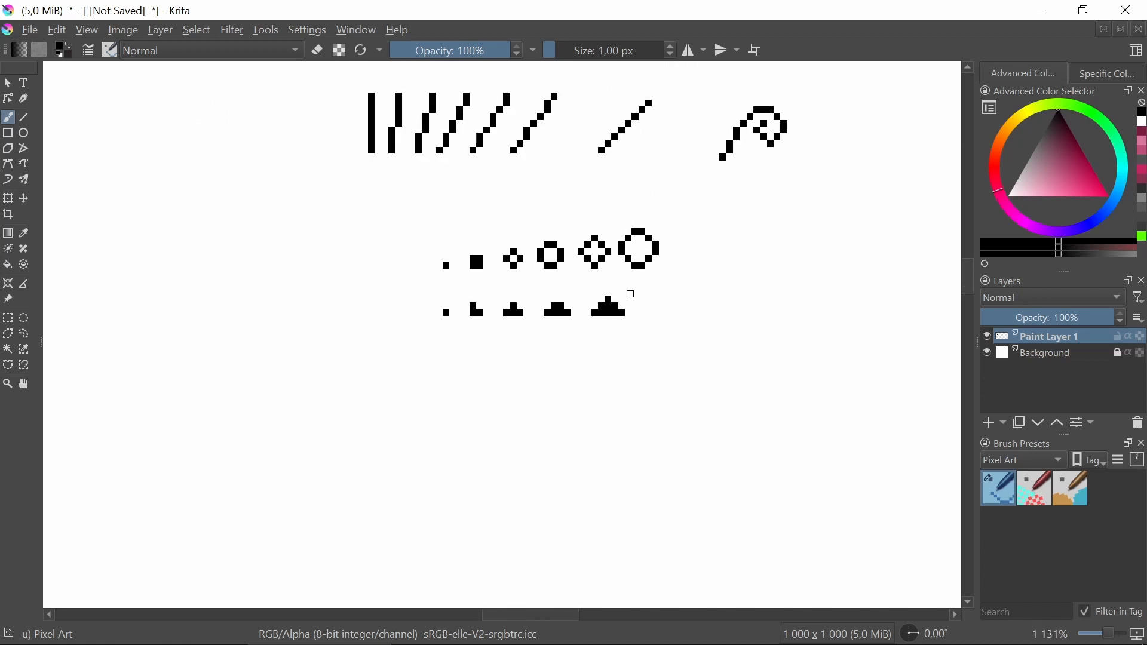
scroll(598, 302, "up", 4)
scroll(596, 303, "down", 4)
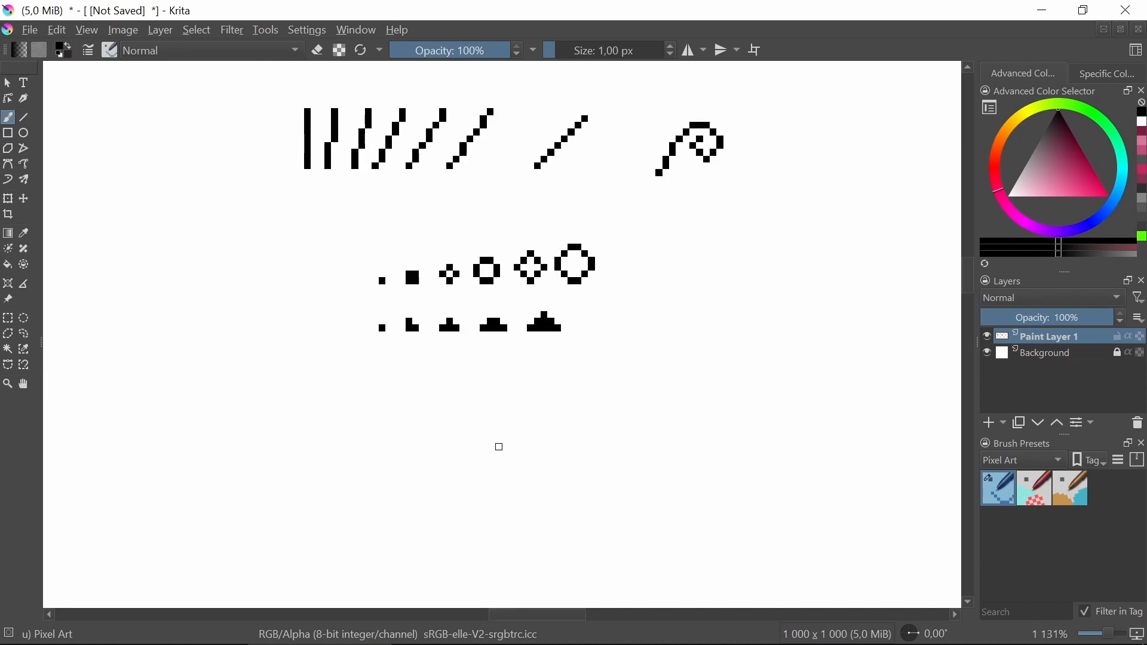
scroll(401, 212, "down", 2)
scroll(501, 310, "up", 2)
left_click_drag(500, 310, 497, 321)
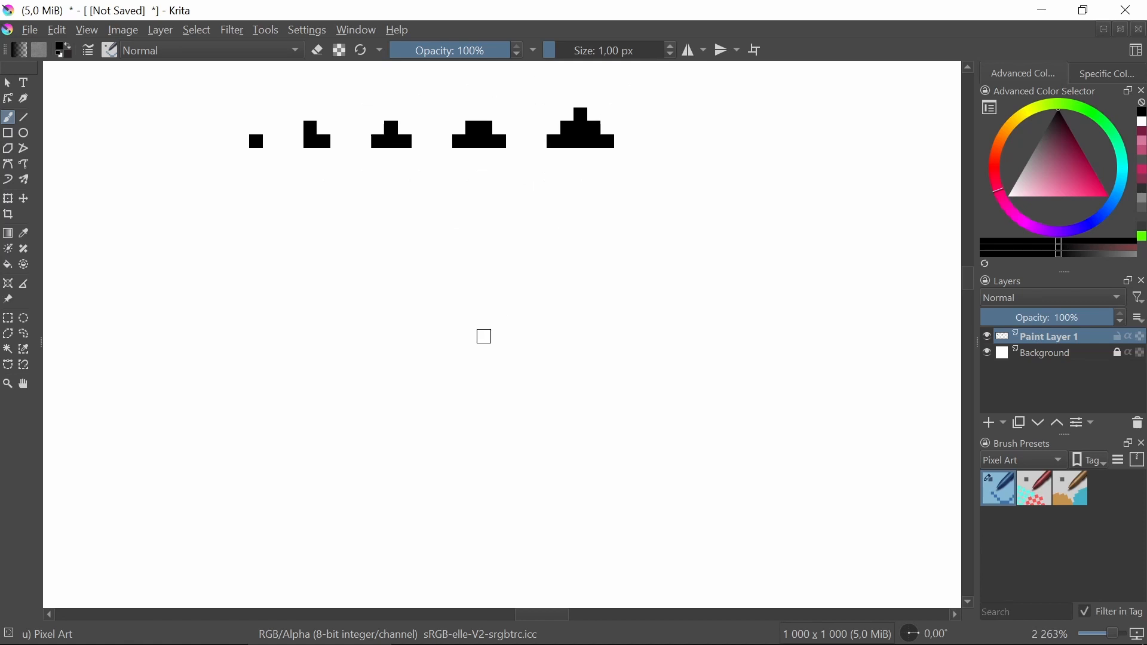
scroll(307, 299, "up", 2)
left_click_drag(254, 310, 317, 403)
scroll(409, 281, "down", 6)
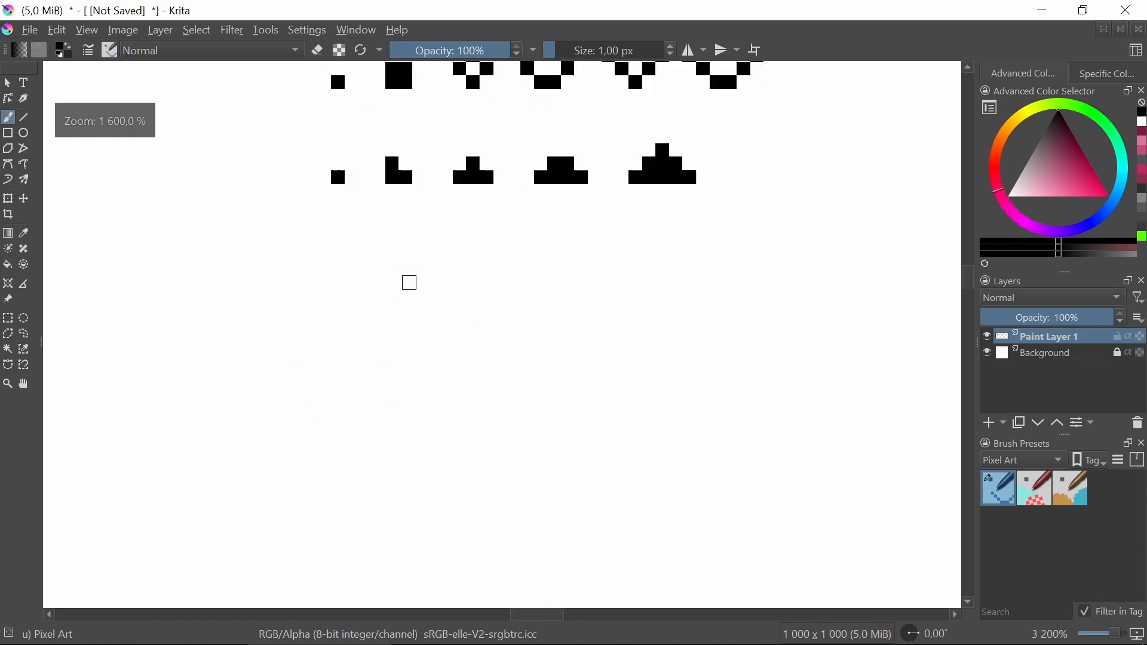
scroll(486, 294, "up", 6)
left_click_drag(485, 278, 483, 294)
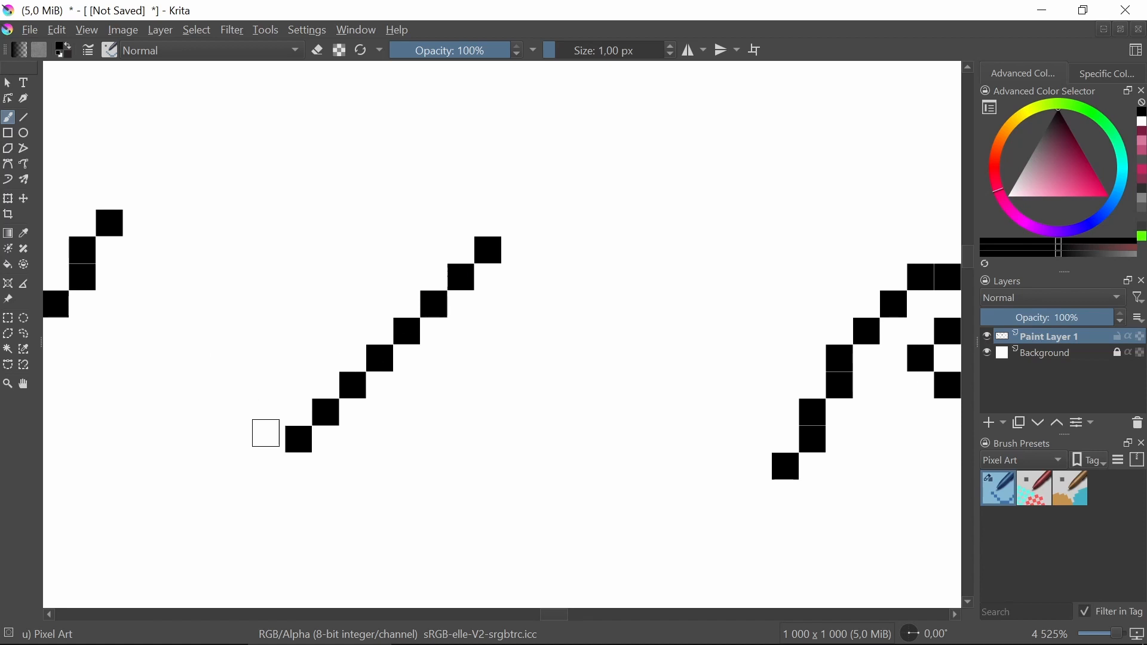
Add a few stray pixels beside the diagonal line, then undo them.
left_click(270, 413)
left_click(242, 387)
left_click(218, 358)
key("ctrl+z")
key("ctrl+z")
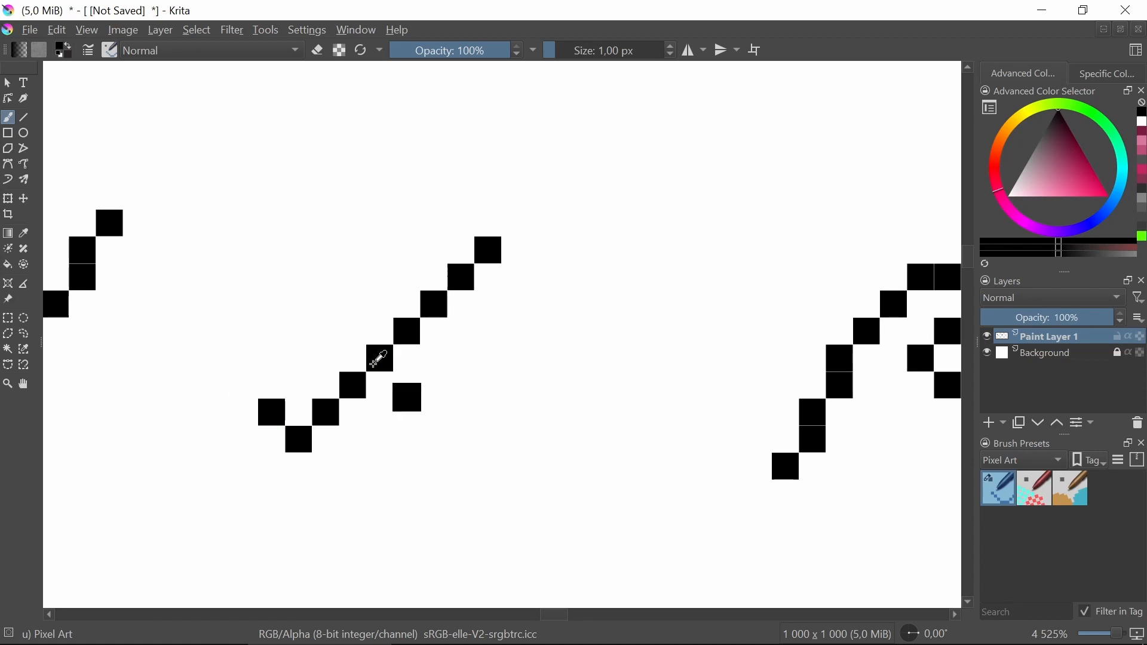
key("ctrl+z")
key("ctrl+z")
In an empty area, draw a V of diagonal pixels, four down and four up, as the heart's bottom.
scroll(233, 494, "down", 10)
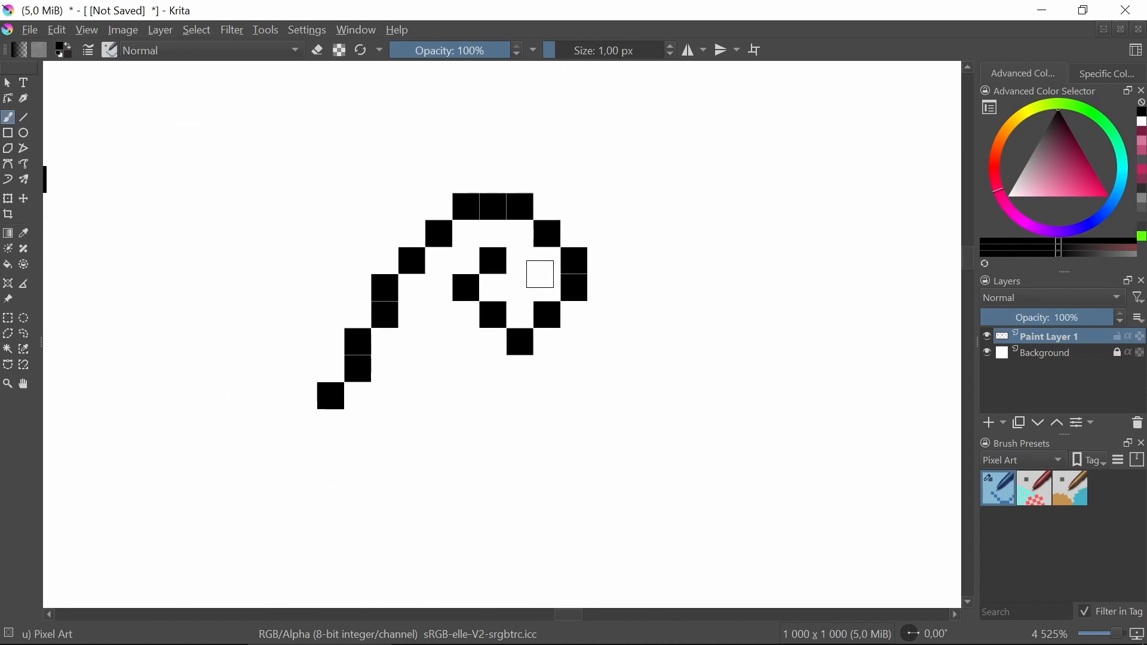
scroll(405, 464, "down", 10)
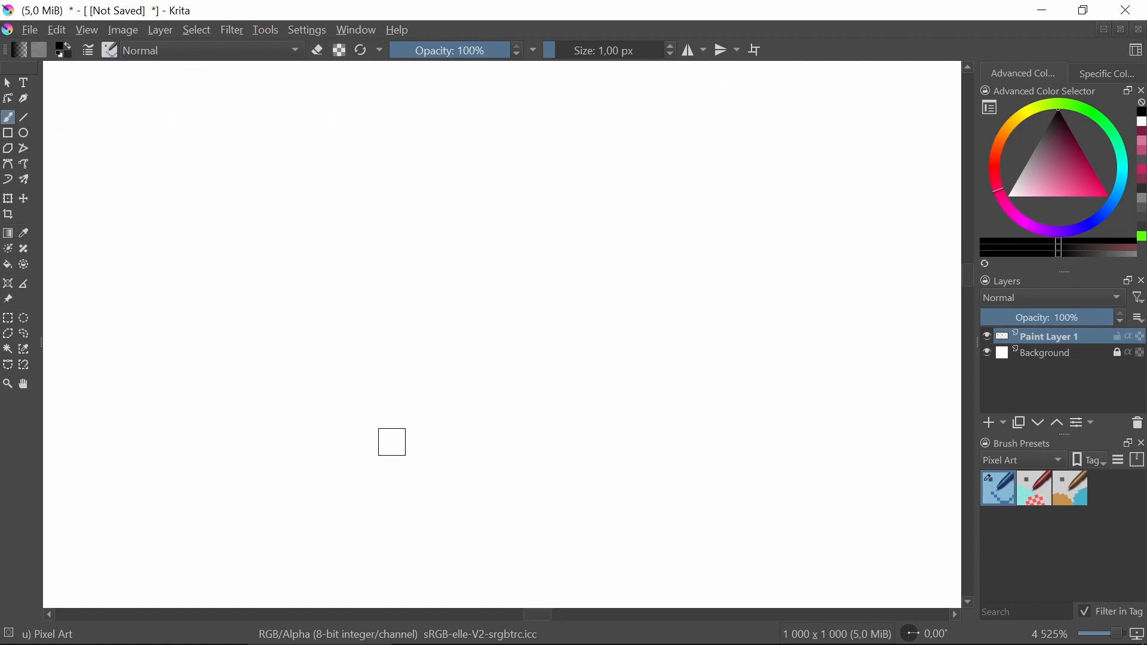
scroll(440, 418, "up", 3)
scroll(408, 387, "down", 3)
left_click_drag(378, 409, 355, 381)
key("ctrl+z")
left_click_drag(345, 387, 289, 336)
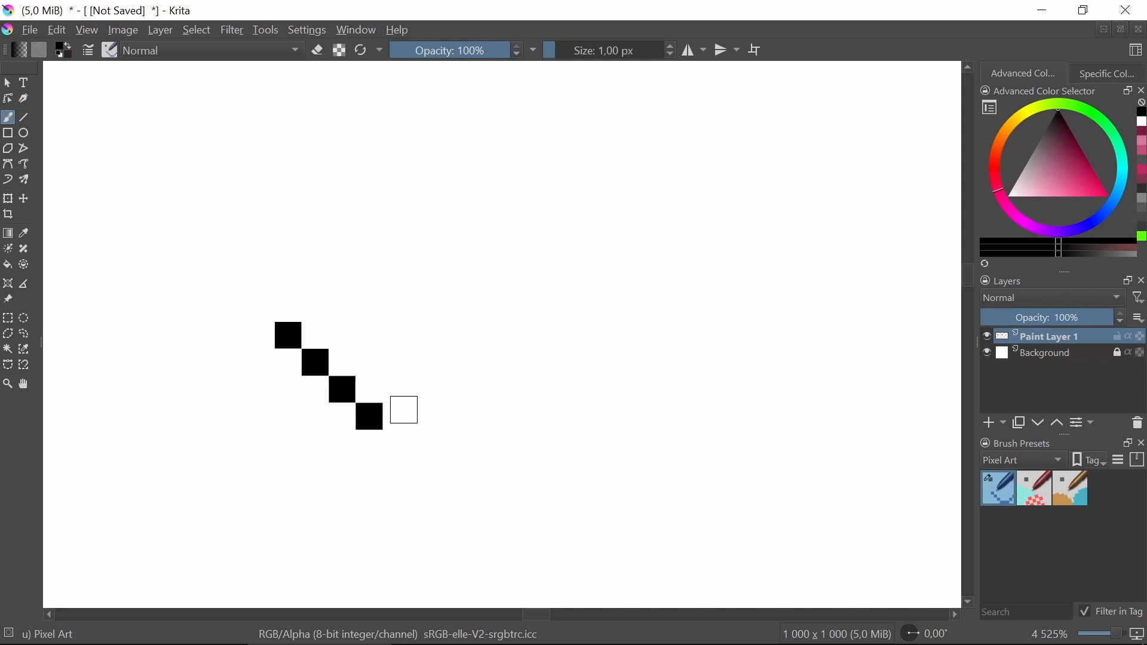
left_click_drag(397, 392, 438, 337)
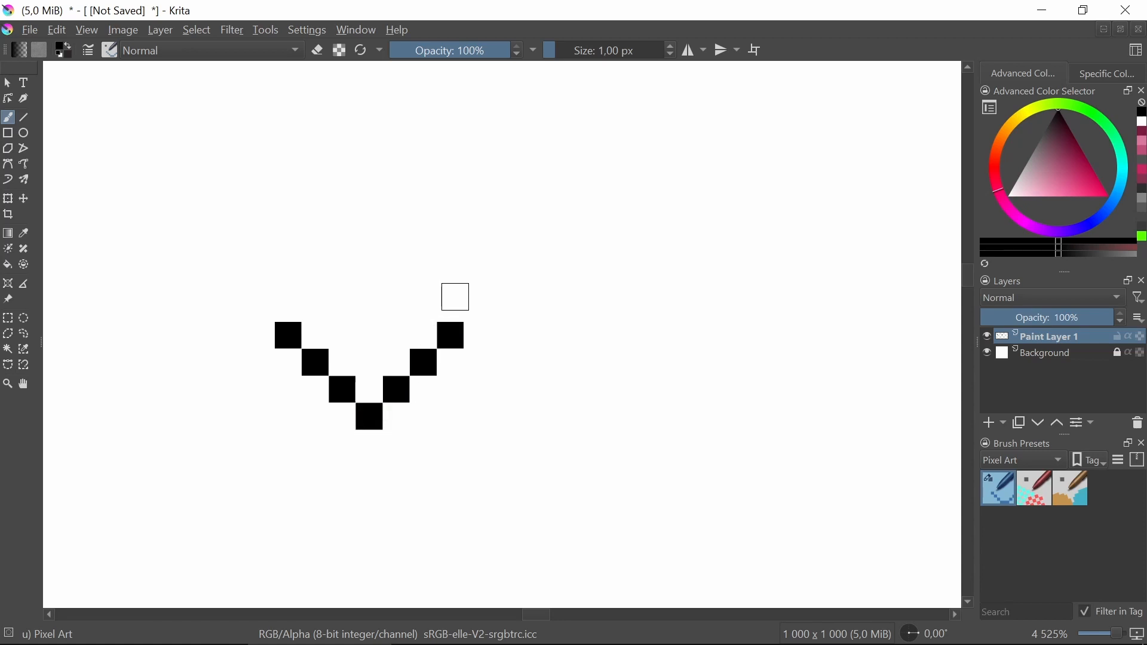
Complete the pixel heart with three-pixel vertical sides, two-pixel top lobes and a center notch pixel.
left_click_drag(453, 282, 454, 309)
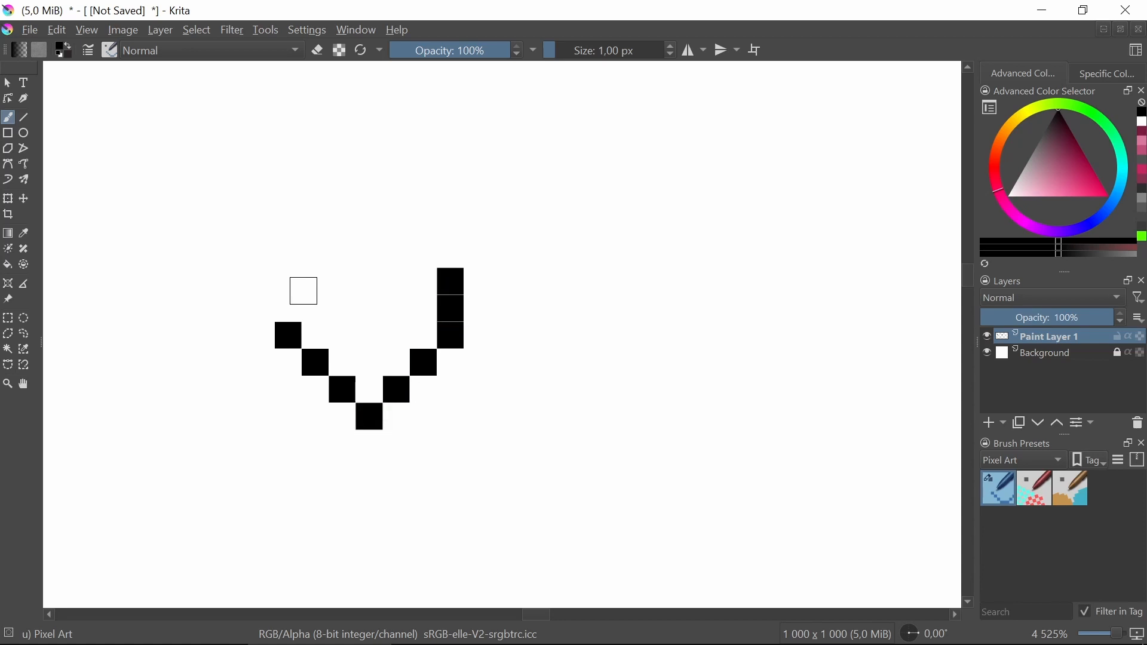
left_click(288, 282)
left_click(287, 309)
left_click_drag(317, 254, 423, 255)
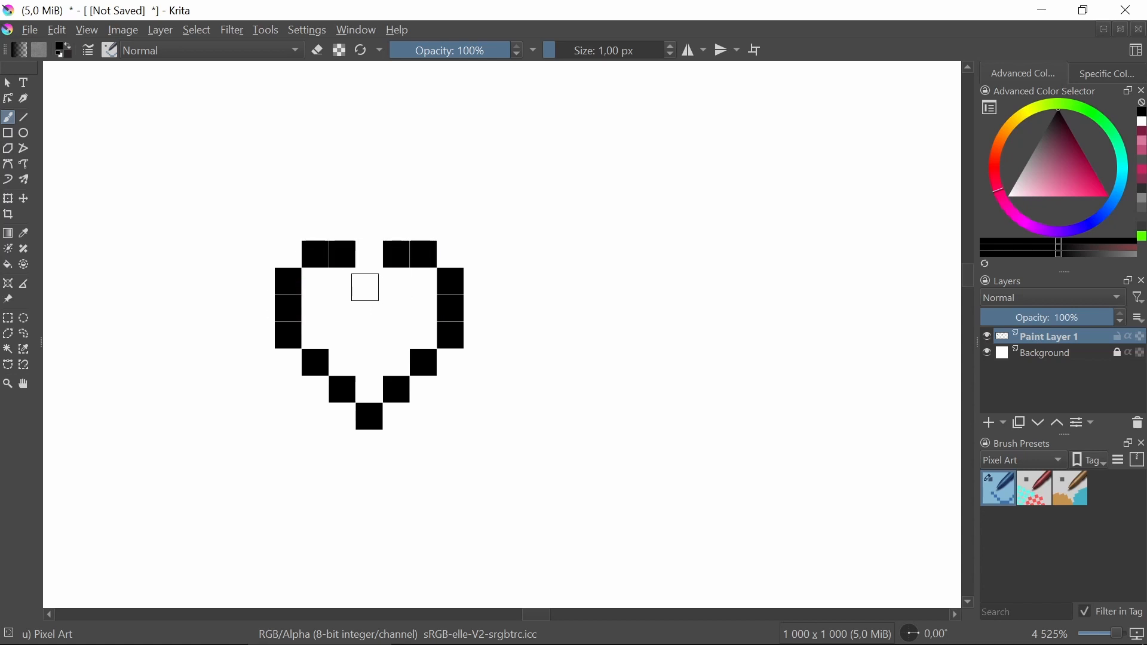
left_click(366, 284)
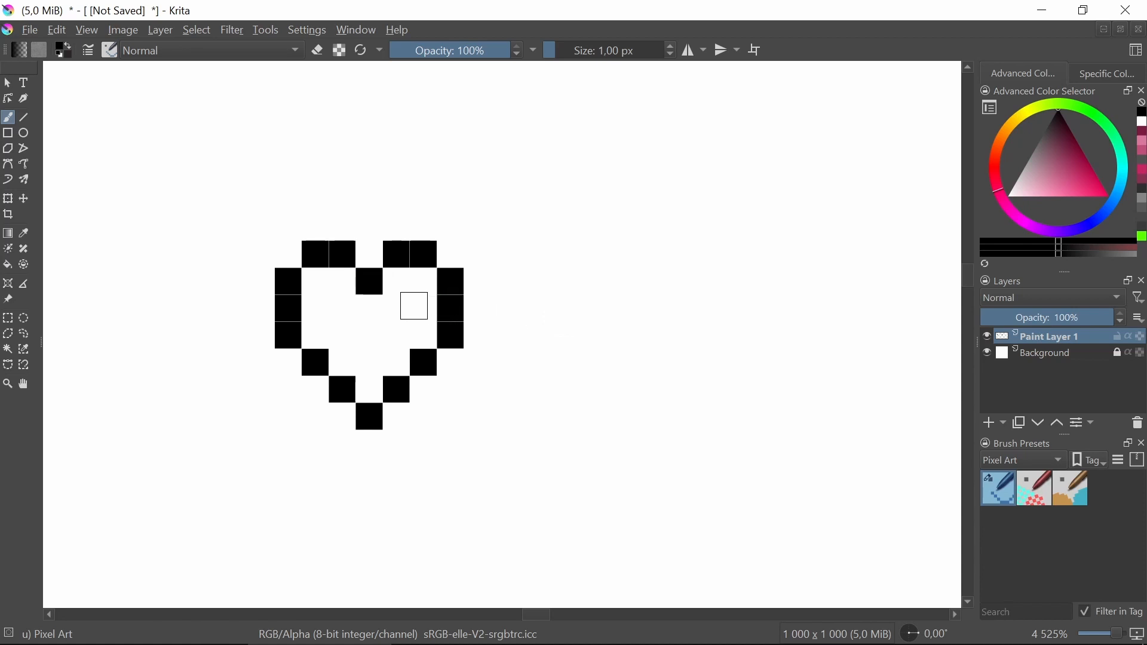
Zoom and pan across the canvas to review the heart alongside the other shapes.
scroll(358, 310, "down", 2)
scroll(328, 312, "down", 2)
scroll(358, 299, "up", 4)
mouse_move(508, 378)
left_mouse_down()
mouse_move(472, 350)
mouse_move(421, 403)
left_mouse_up()
scroll(473, 350, "down", 4)
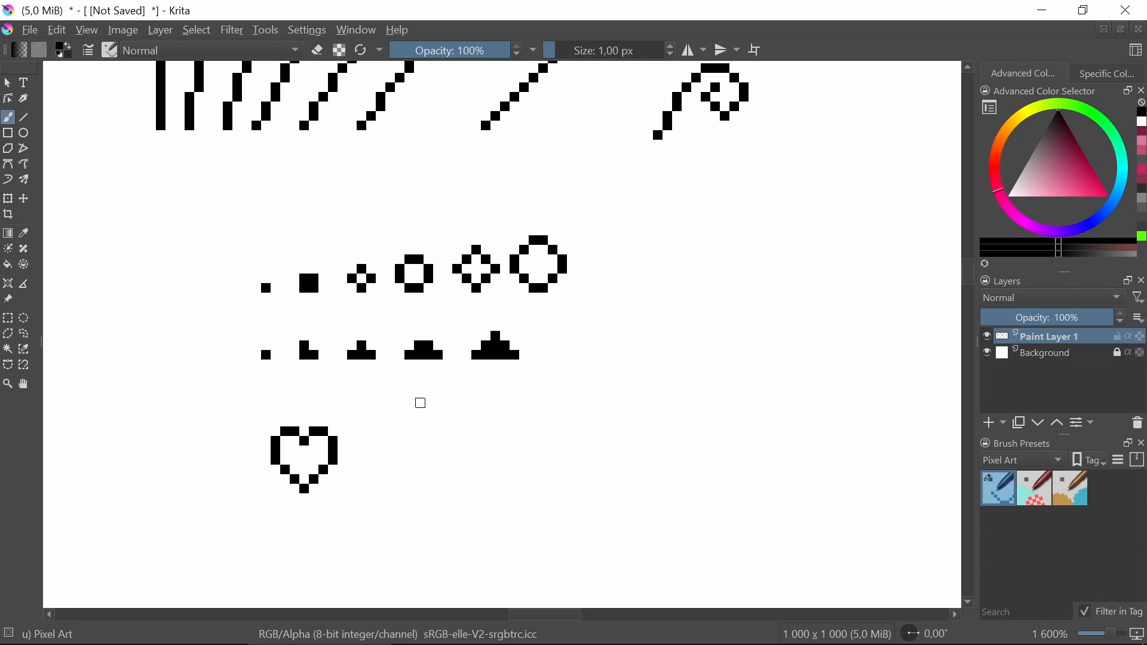
scroll(472, 336, "up", 1)
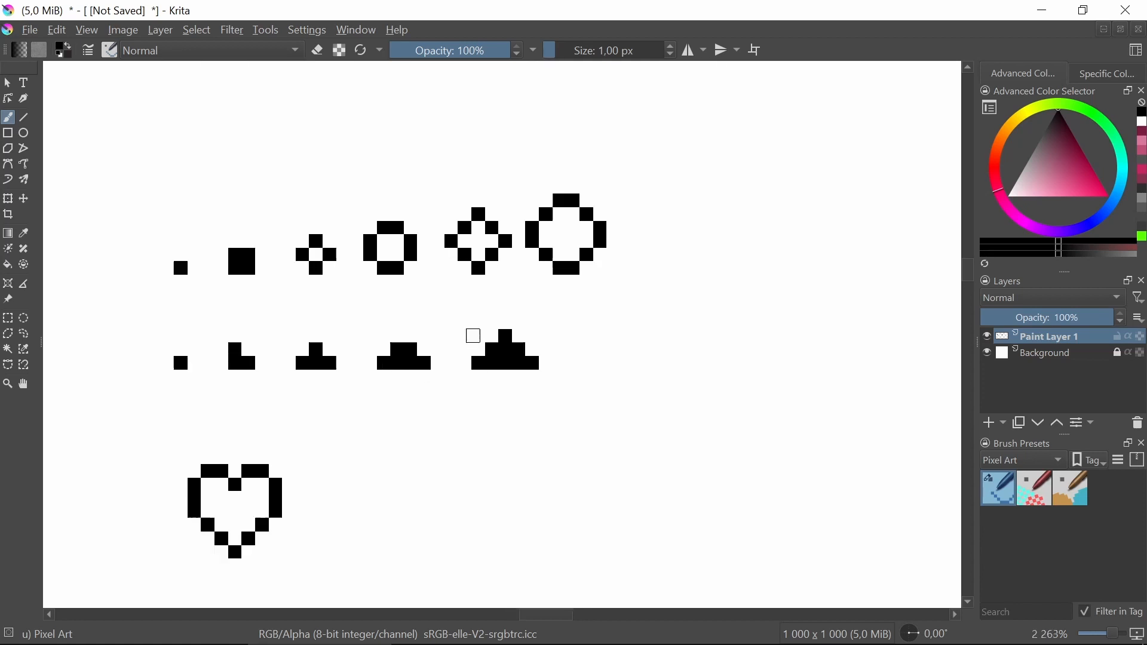
left_click_drag(528, 289, 309, 363)
scroll(394, 302, "down", 1)
scroll(396, 302, "up", 3)
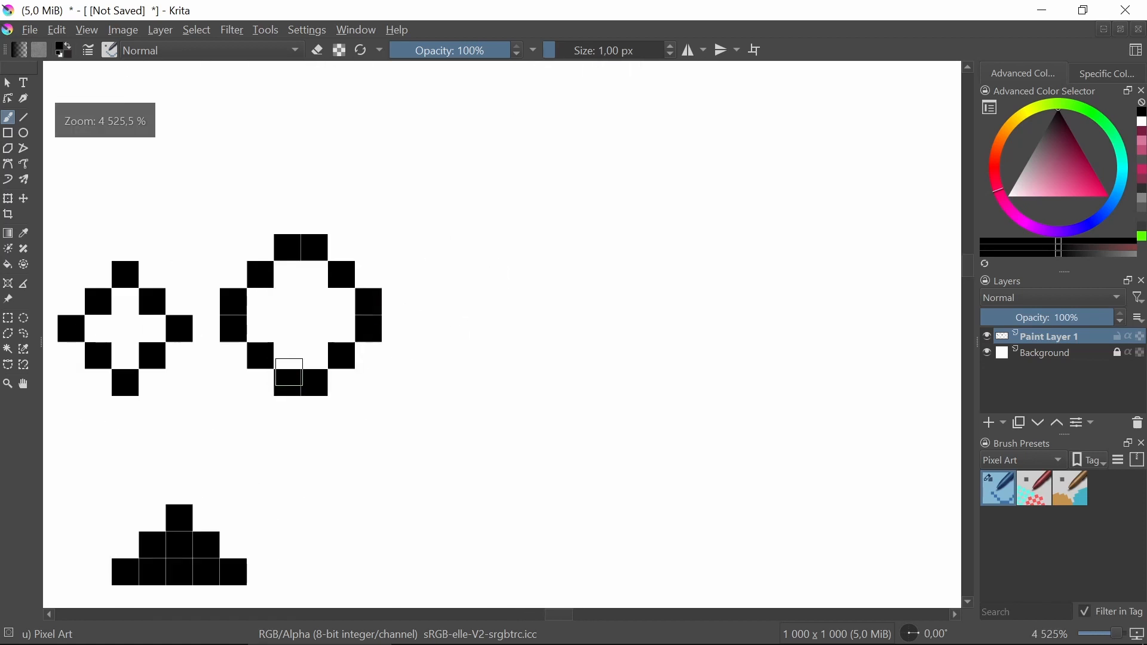
left_click_drag(375, 410, 747, 422)
left_click_drag(238, 422, 453, 362)
scroll(749, 392, "down", 1)
scroll(751, 392, "down", 1)
left_click_drag(750, 392, 456, 404)
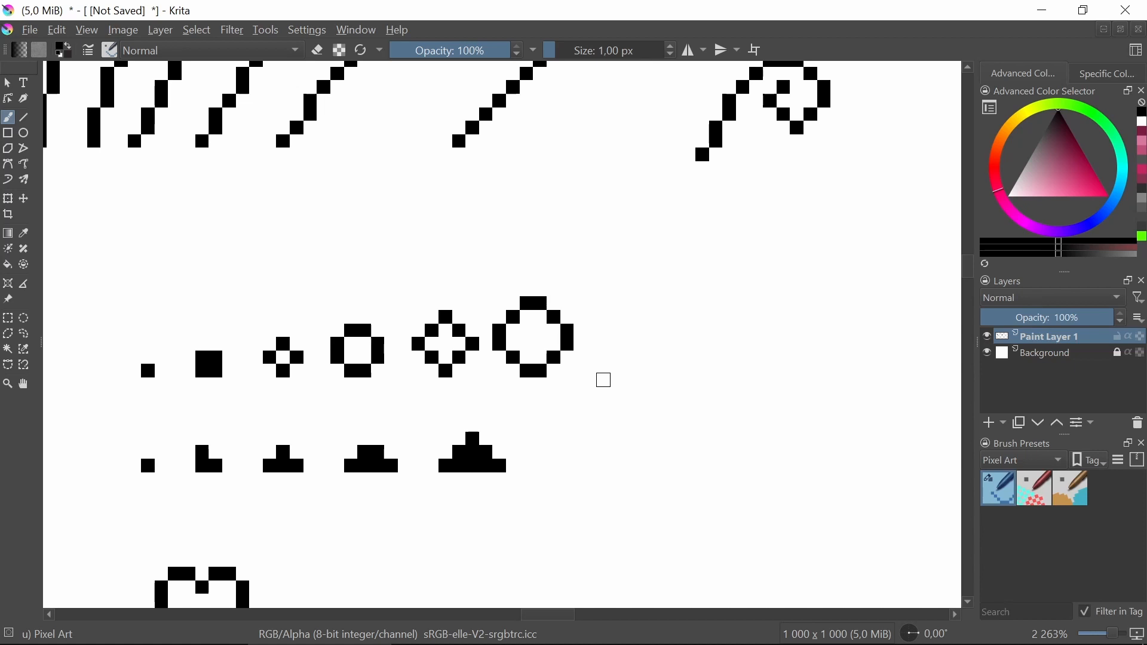
left_click_drag(596, 365, 406, 356)
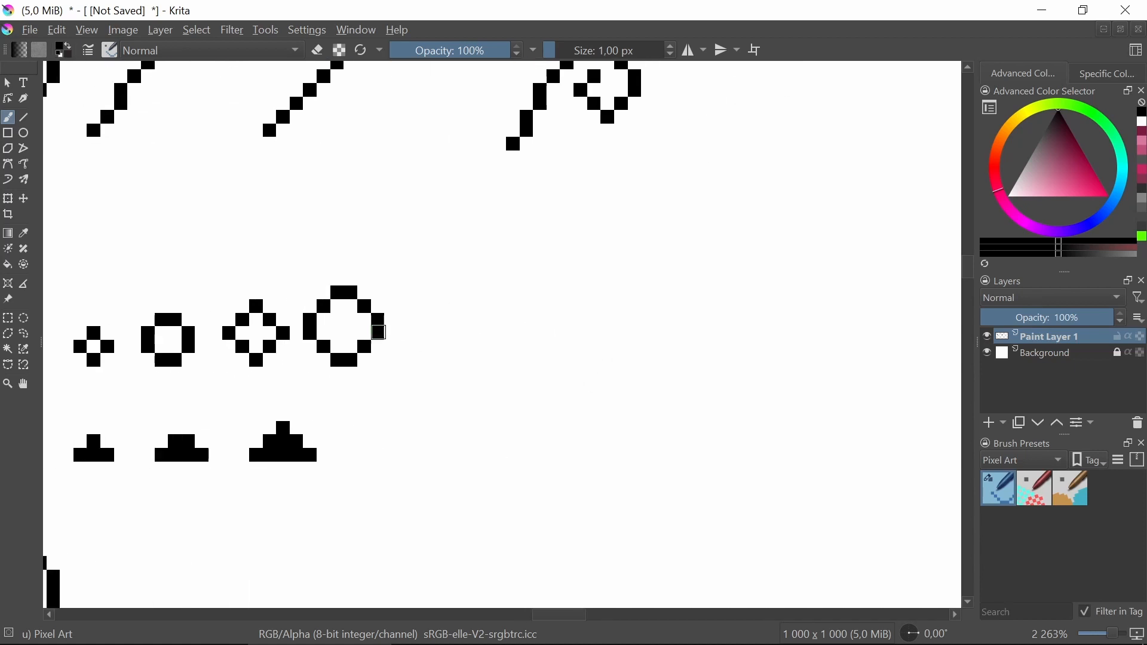
left_click_drag(375, 477, 445, 375)
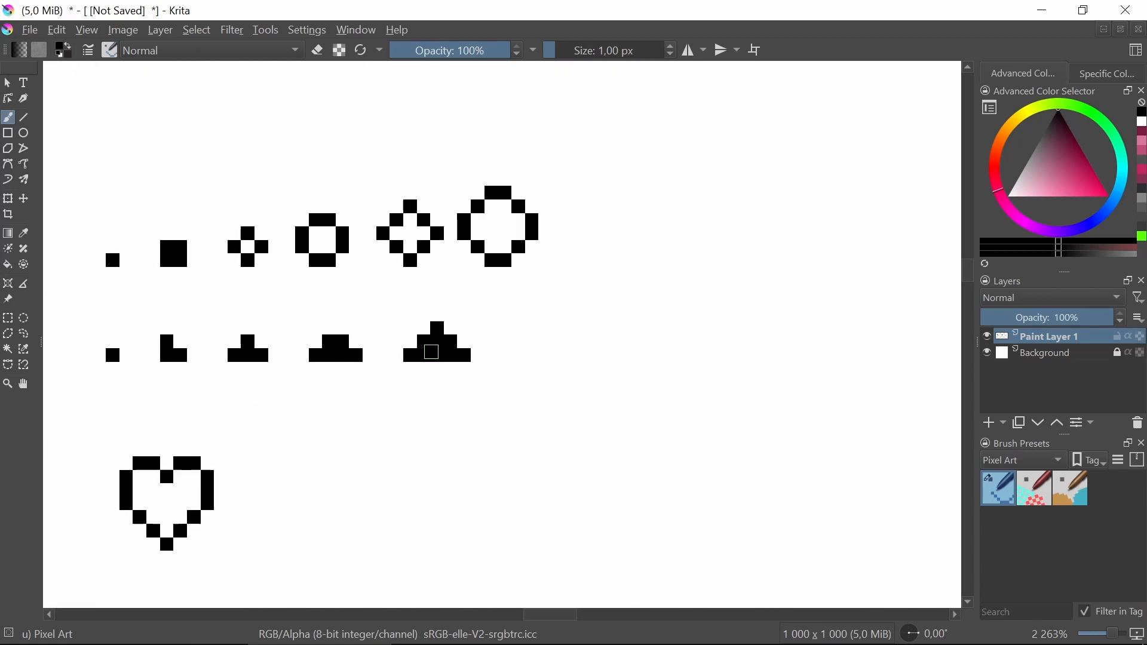
scroll(486, 440, "up", 5)
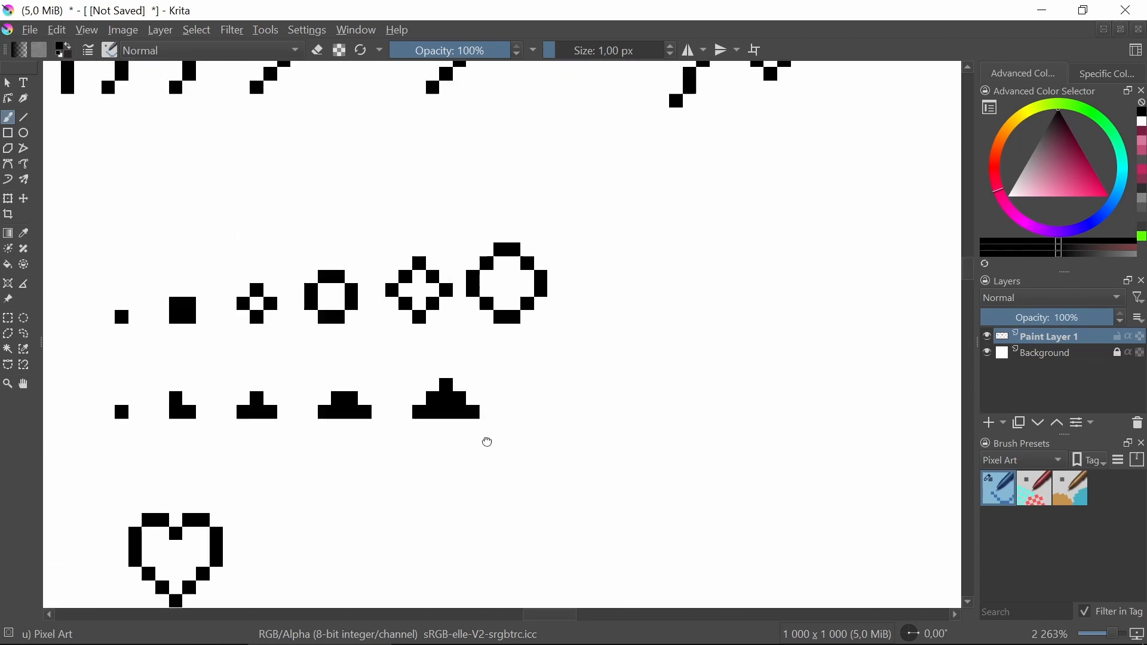
In an empty area of the canvas, draw a straight horizontal line about 10 pixels long.
scroll(502, 338, "right", 3)
scroll(439, 317, "up", 2)
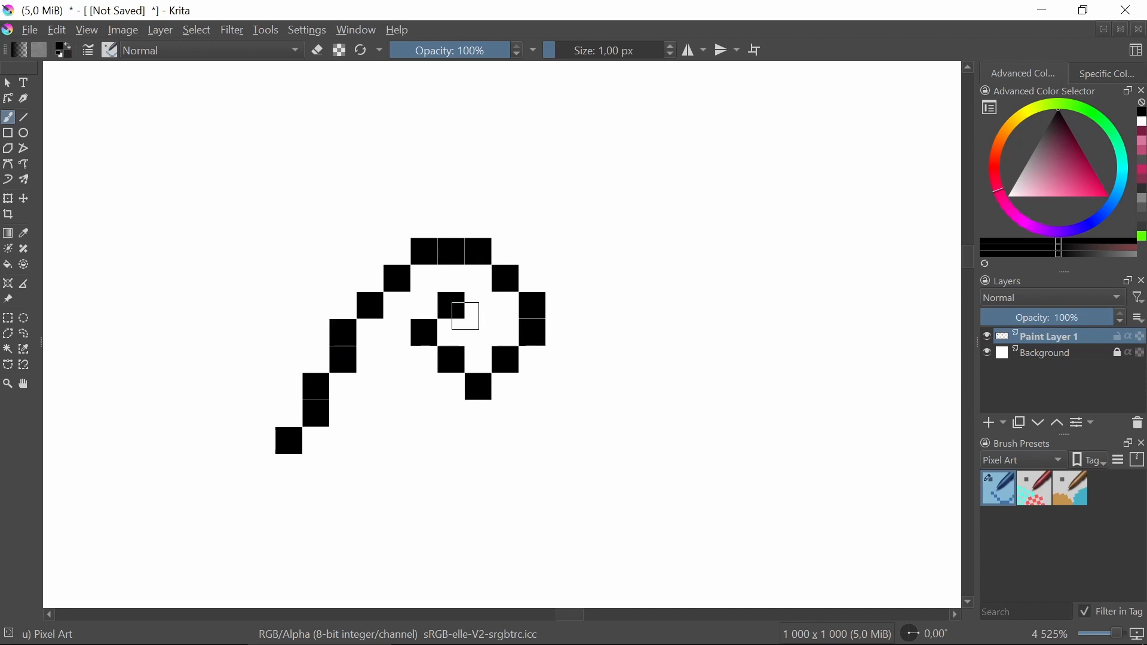
scroll(455, 445, "down", 2)
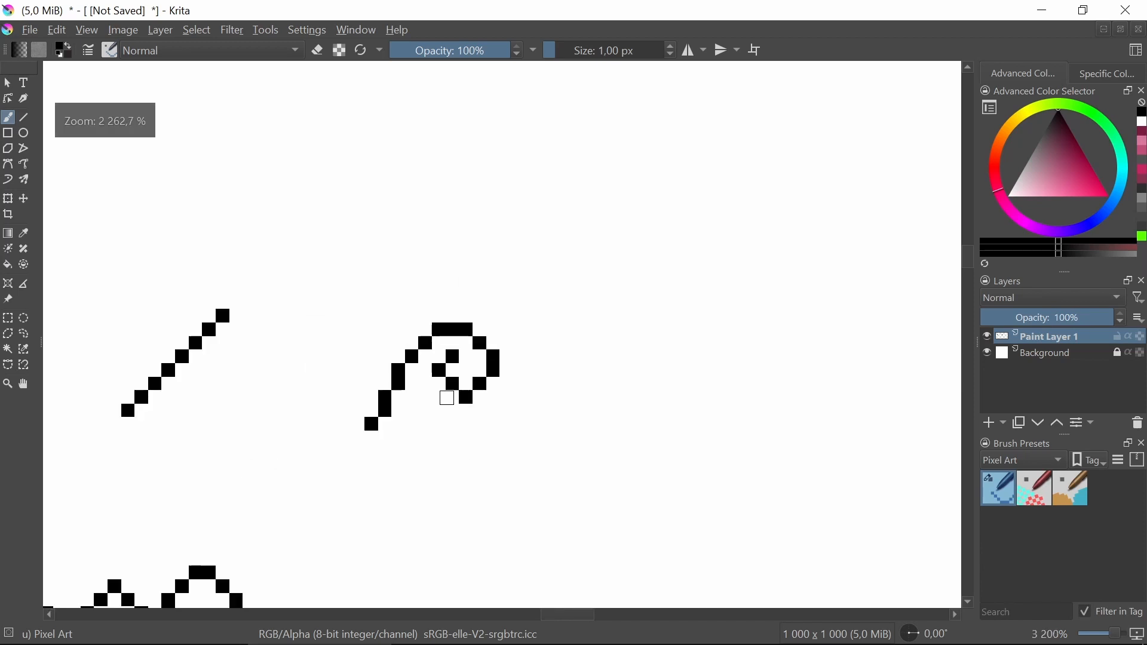
scroll(481, 448, "down", 1)
scroll(606, 292, "right", 2)
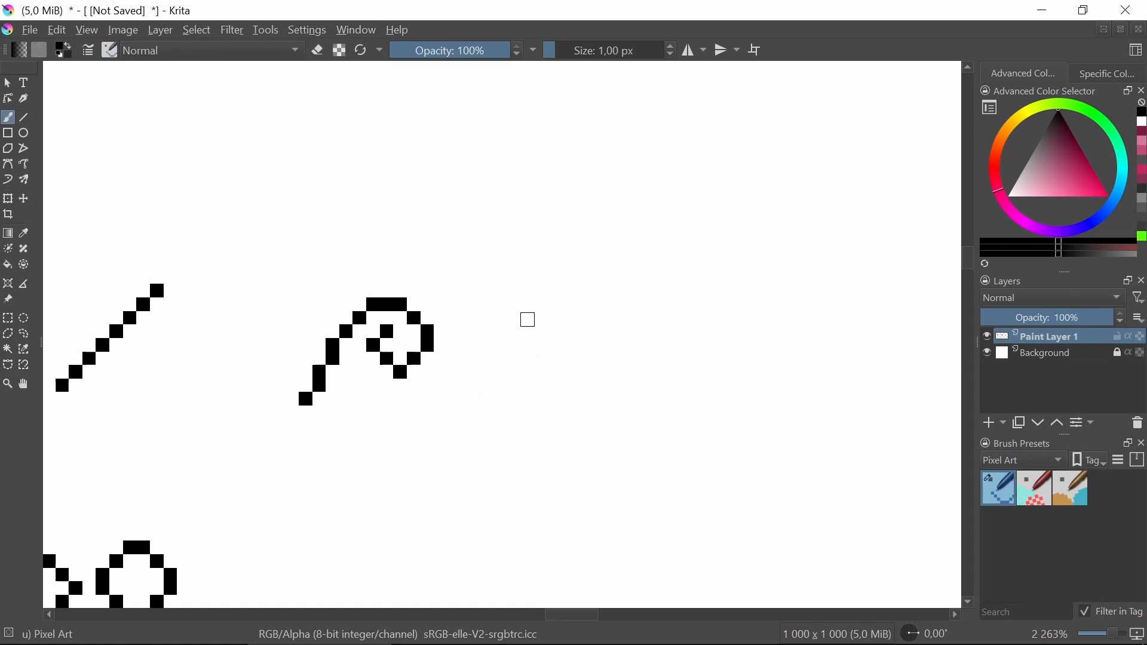
scroll(548, 411, "left", 6)
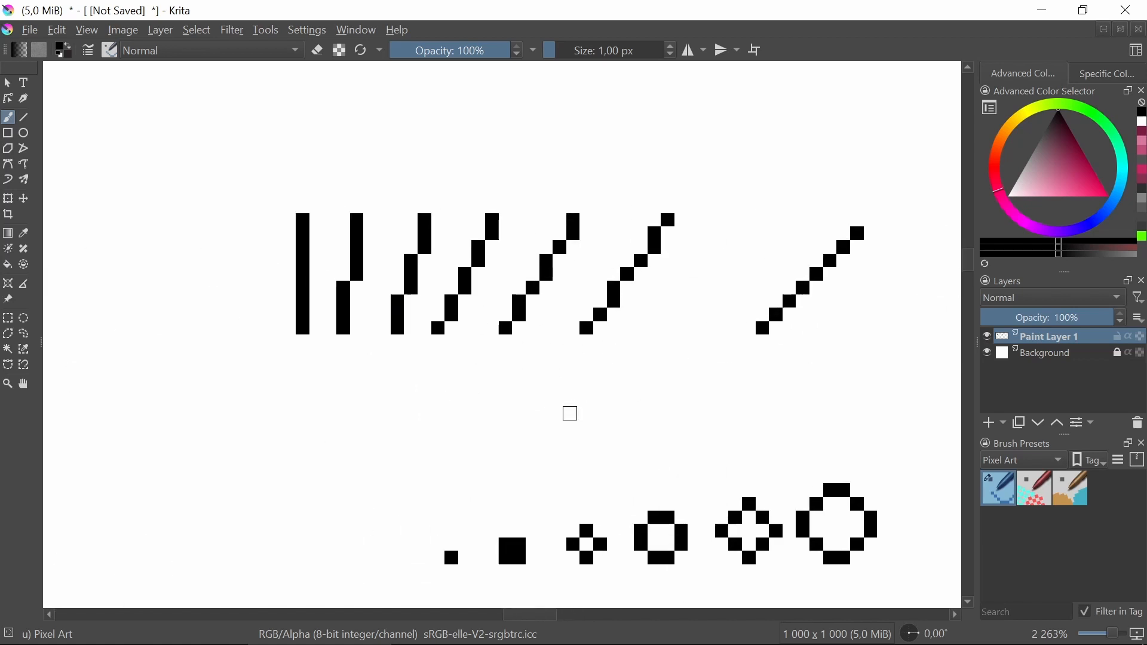
scroll(394, 428, "left", 3)
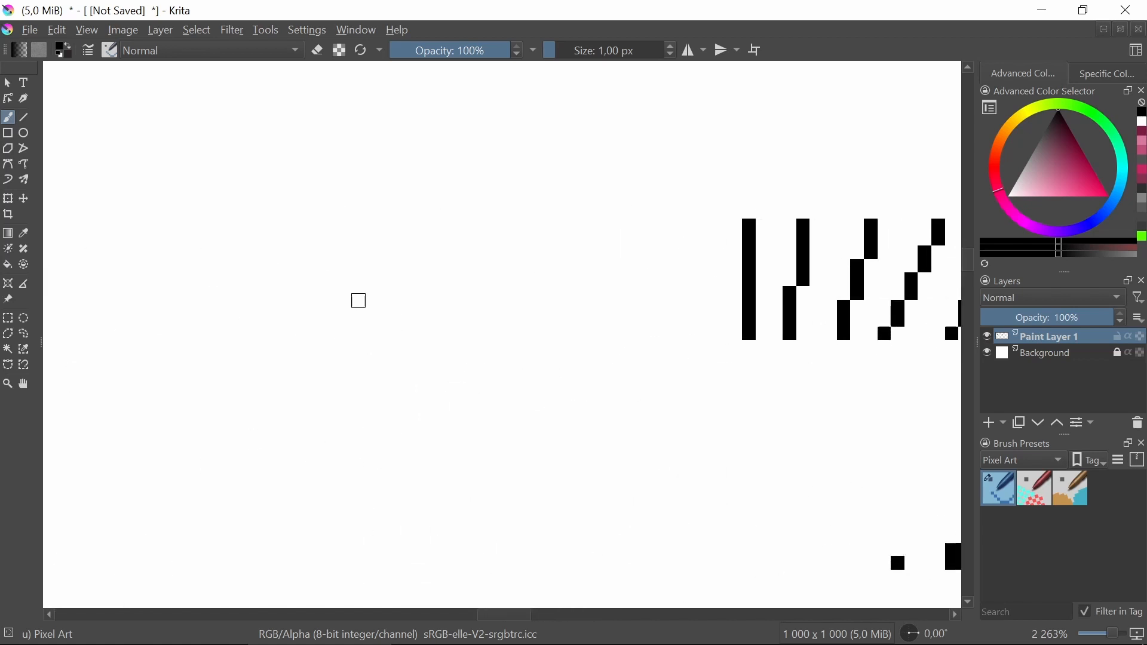
left_click_drag(349, 296, 461, 292)
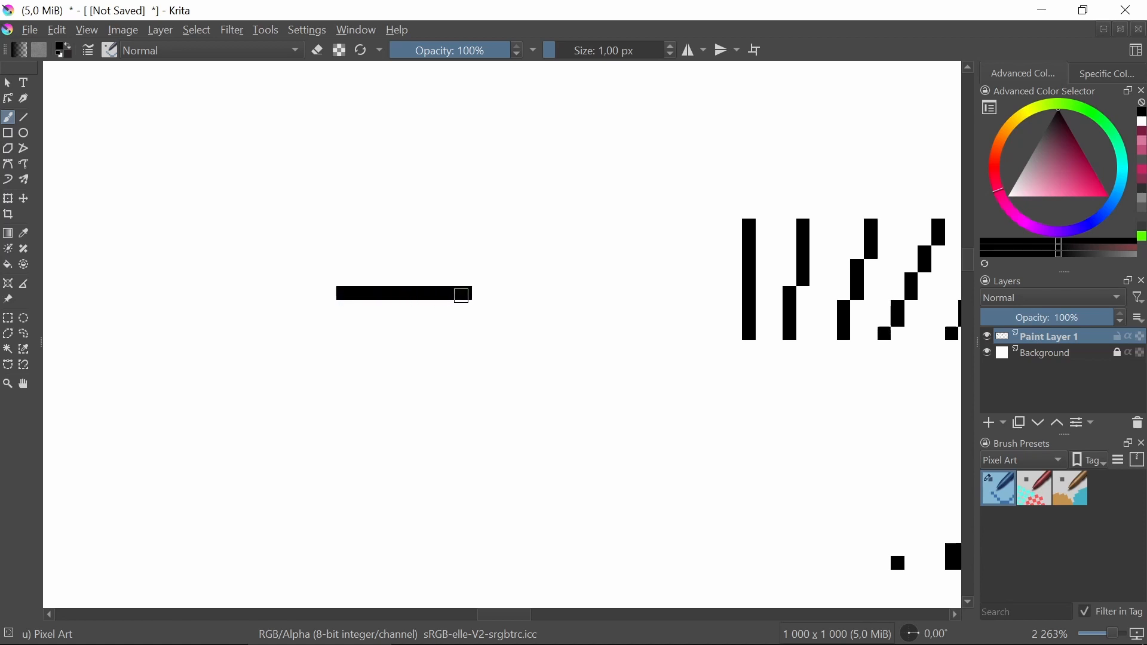
Below the horizontal line, draw a straight vertical line about 9 pixels tall.
scroll(443, 453, "down", 3)
scroll(459, 377, "down", 3)
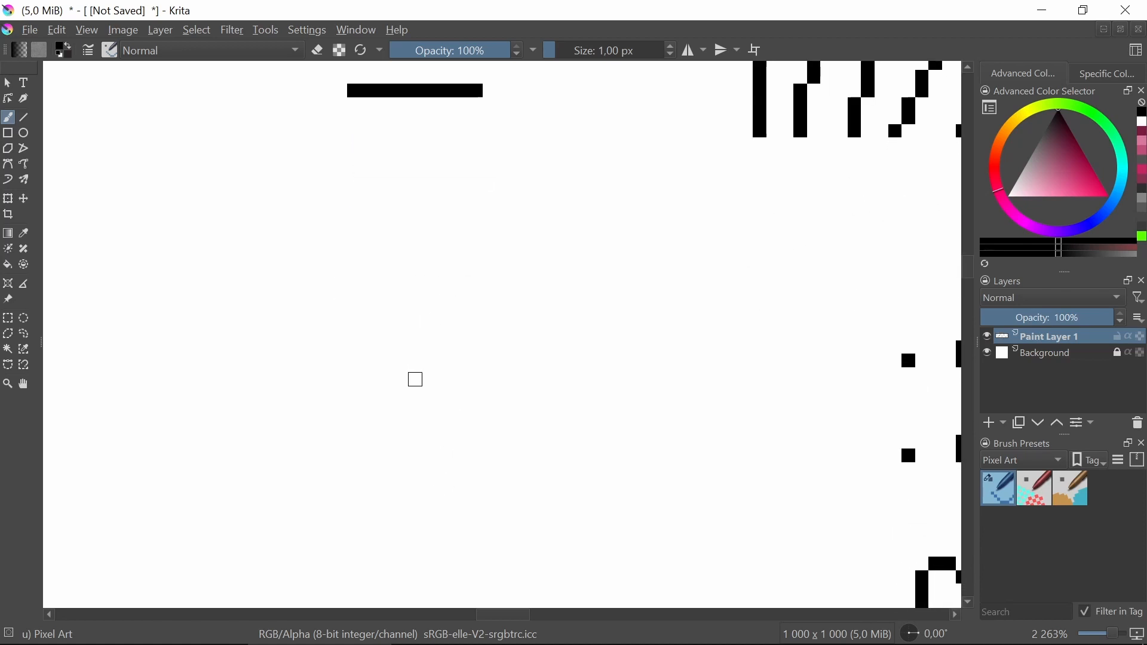
left_click_drag(410, 357, 410, 470)
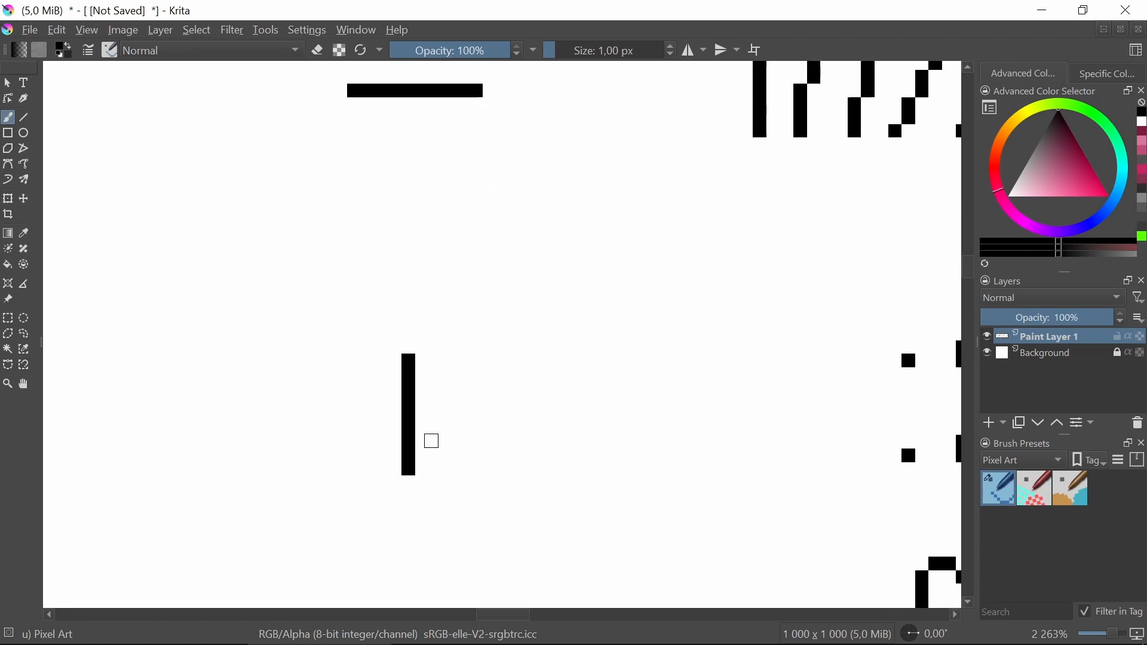
Review all the pixel lines, curves, circles, domes and the heart drawn across the canvas.
left_click_drag(491, 382, 406, 445)
scroll(408, 431, "down", 5)
scroll(461, 347, "up", 4)
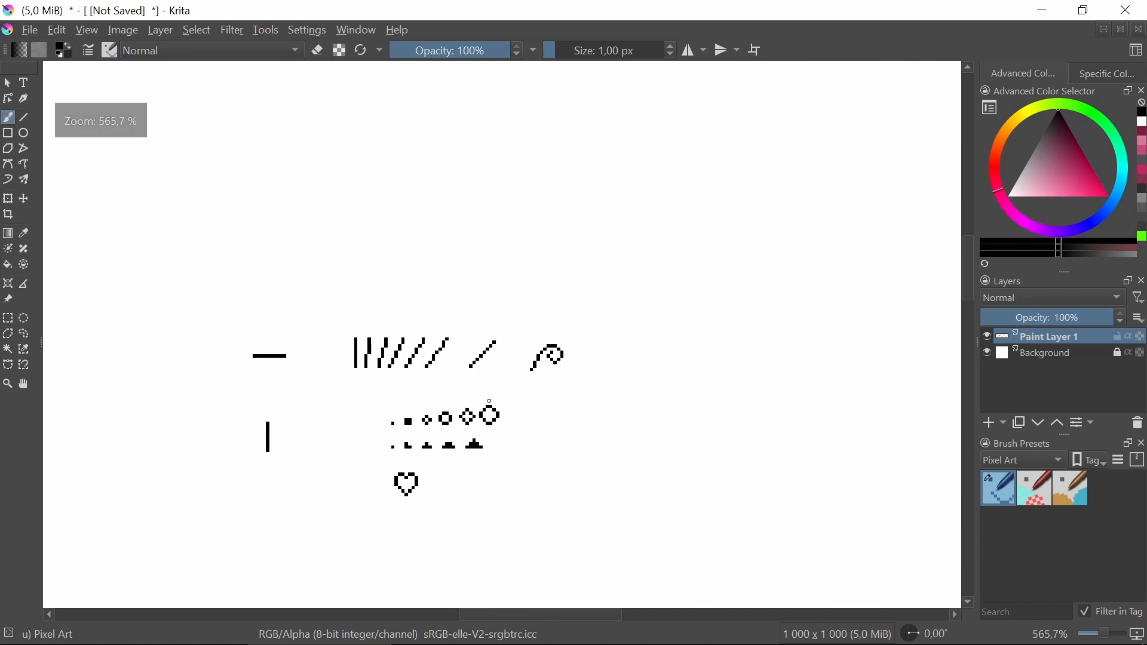
left_click_drag(497, 376, 535, 354)
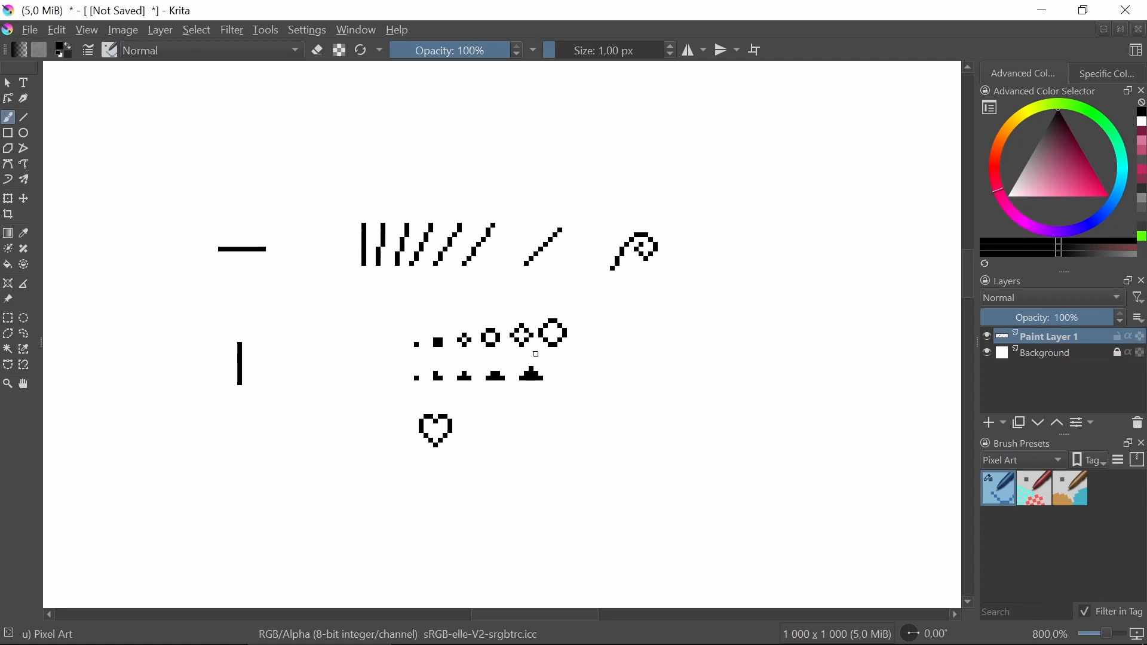
scroll(535, 354, "up", 3)
scroll(428, 287, "down", 2)
left_click_drag(460, 332, 509, 351)
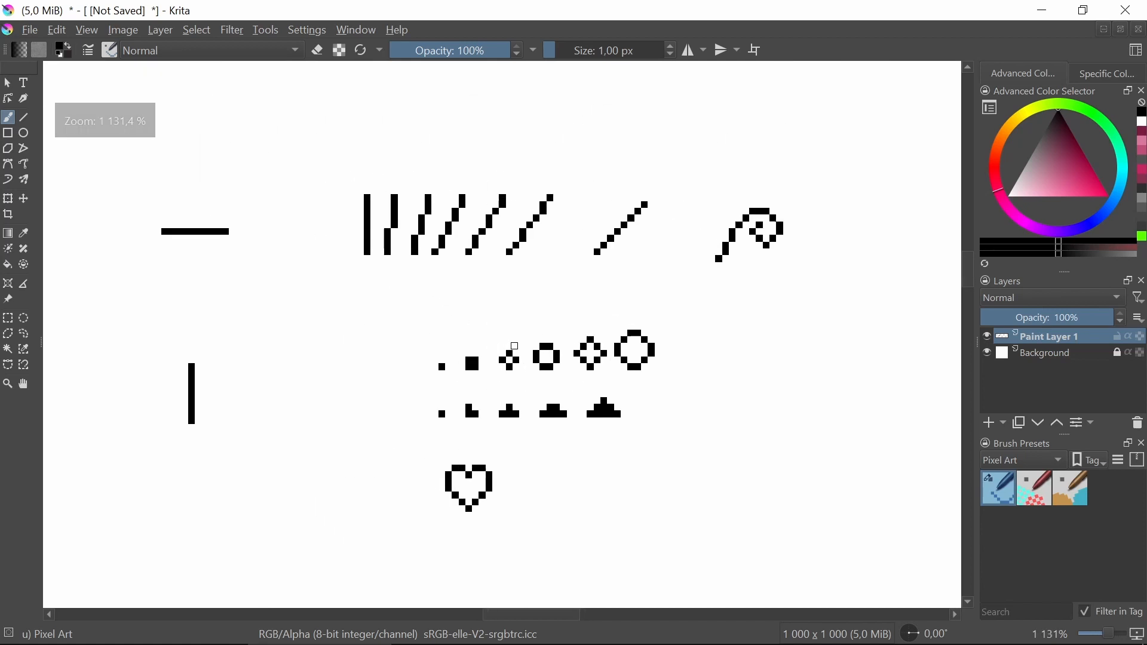